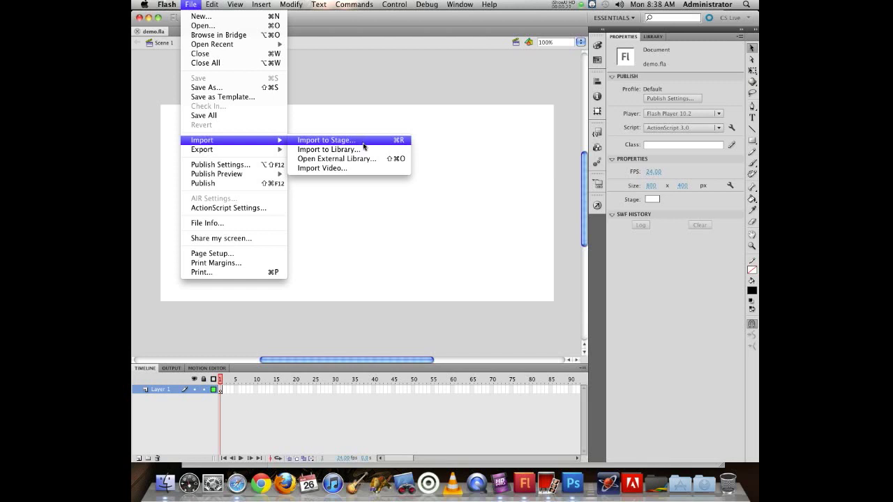
- Start importing john.psd from the Desktop's demo folder to the stage
click(363, 140)
click(364, 143)
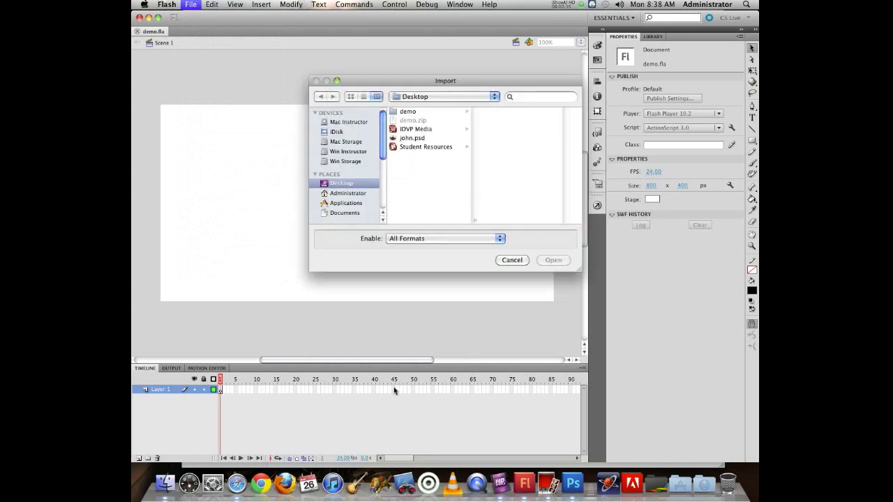
click(426, 113)
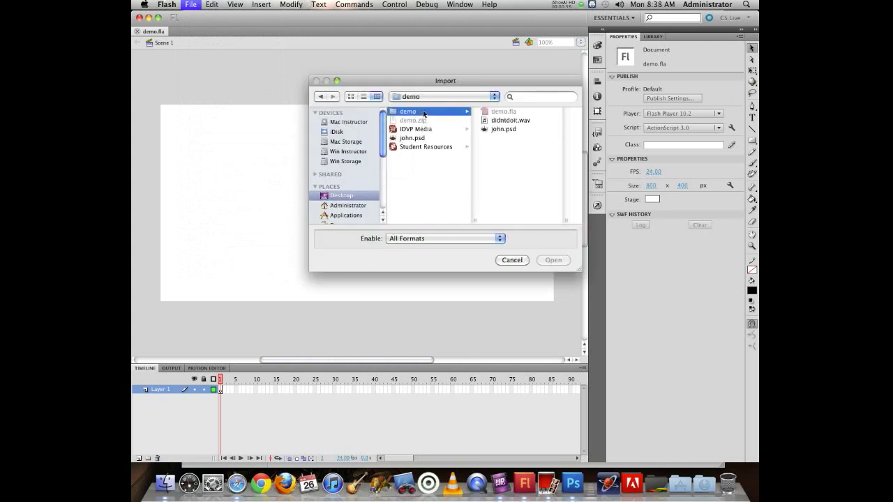
click(502, 131)
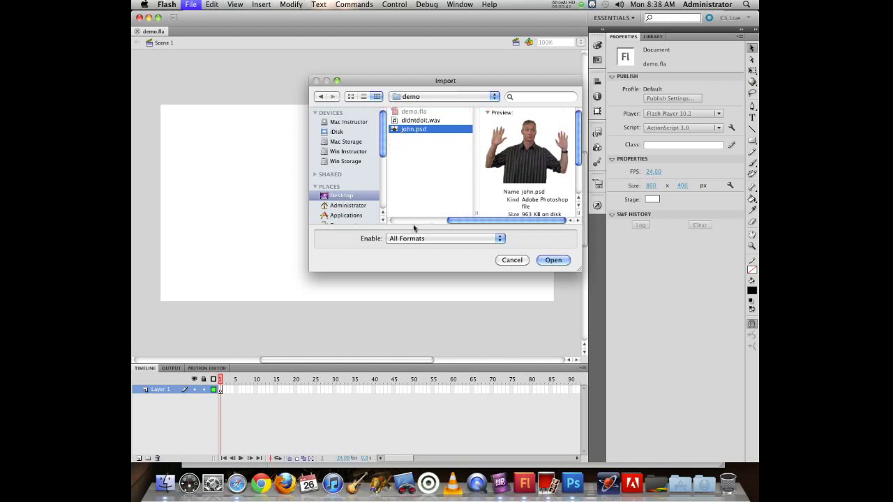
click(553, 260)
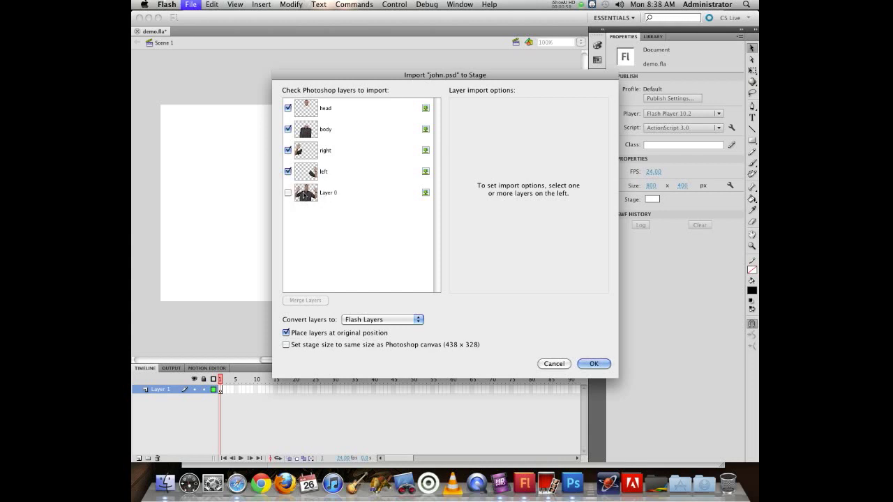
- Switch to Photoshop to examine the layers of john.psd, and return to the Flash import dialog
click(584, 488)
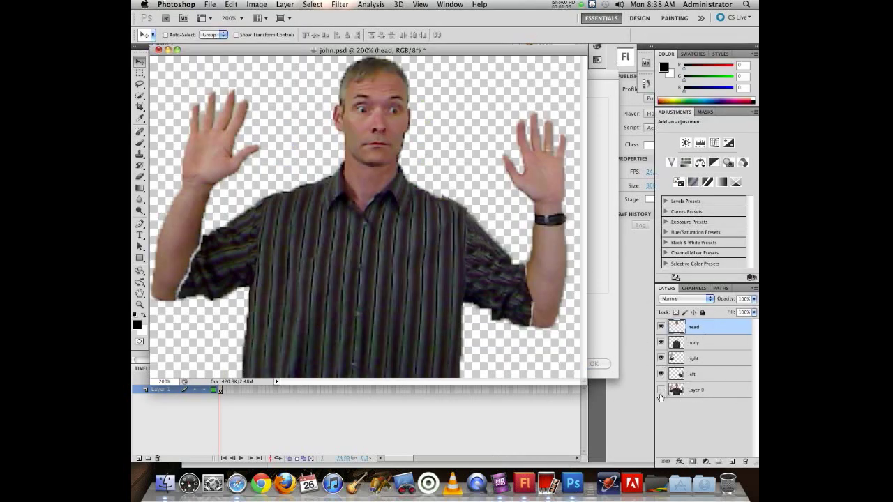
click(528, 483)
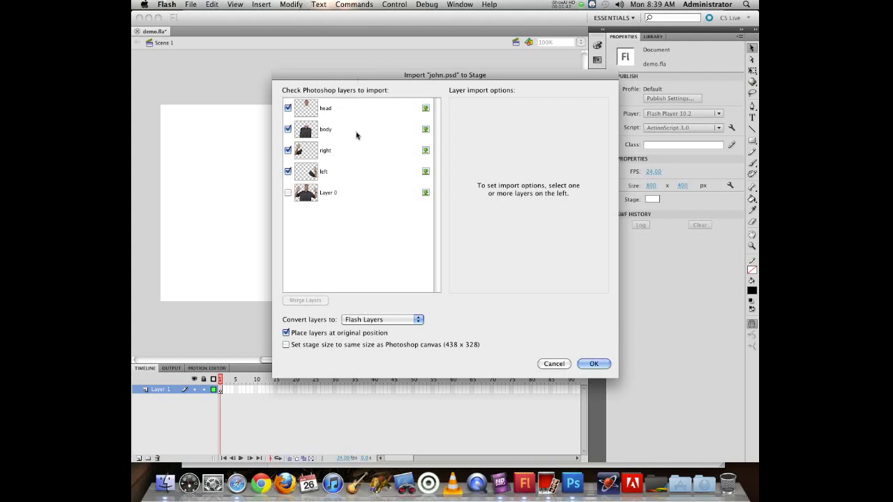
- Set the head, body, right and left Photoshop layers to each be imported as a movie clip
click(310, 114)
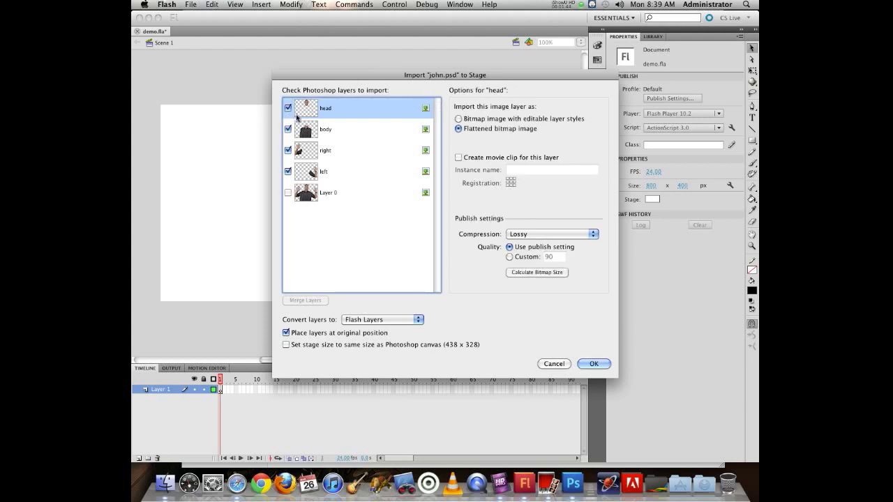
click(458, 159)
click(457, 161)
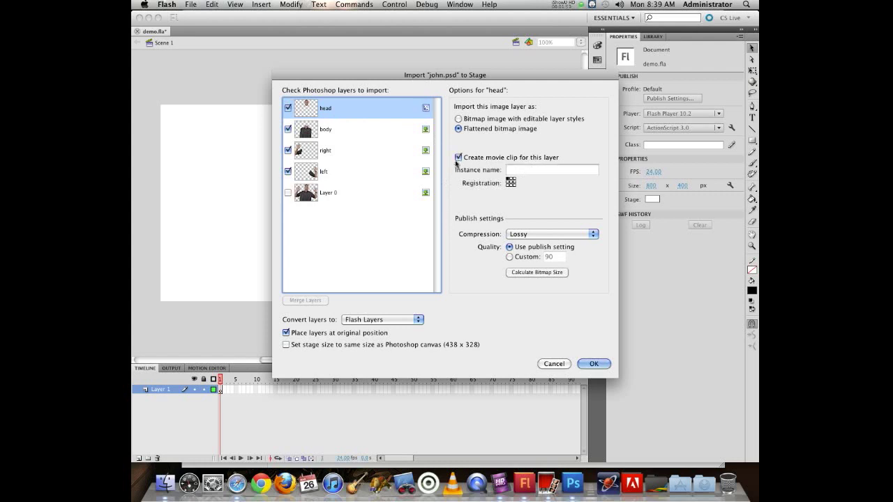
click(330, 132)
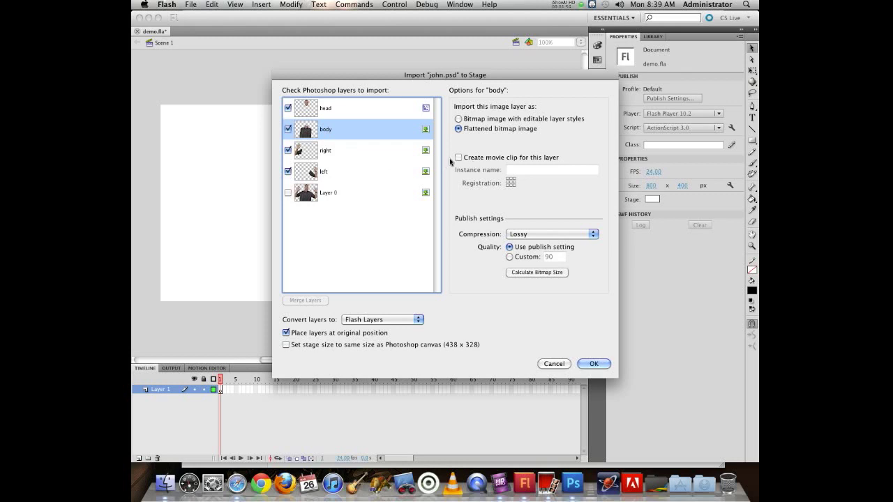
click(457, 159)
click(336, 153)
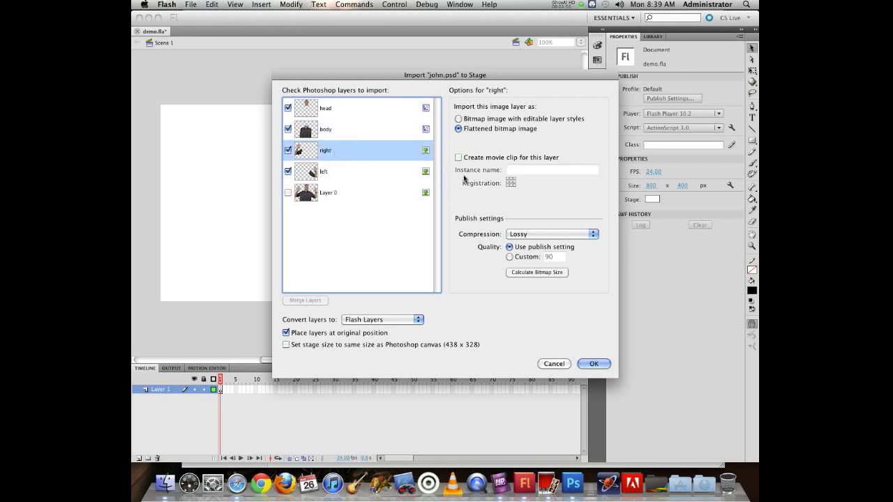
click(459, 159)
click(325, 173)
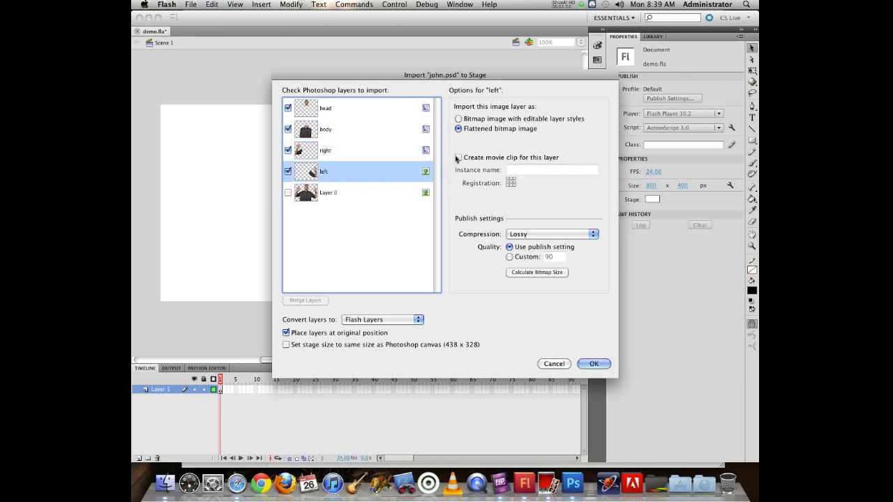
click(457, 159)
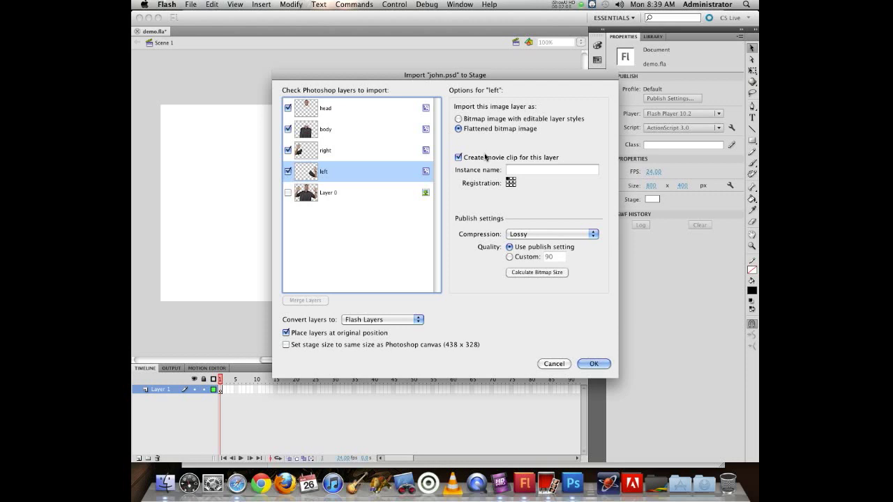
- Recheck the import options of the right, body and head layers and complete the import to the stage
click(325, 155)
click(329, 134)
click(336, 108)
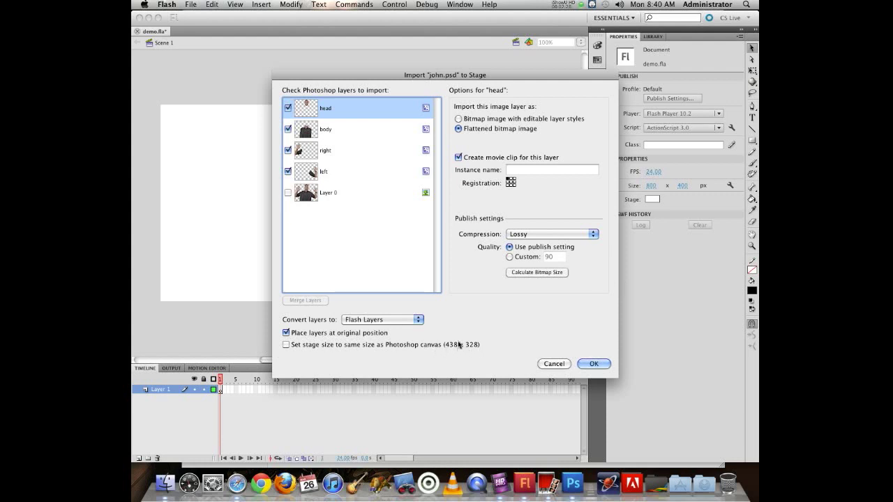
click(593, 363)
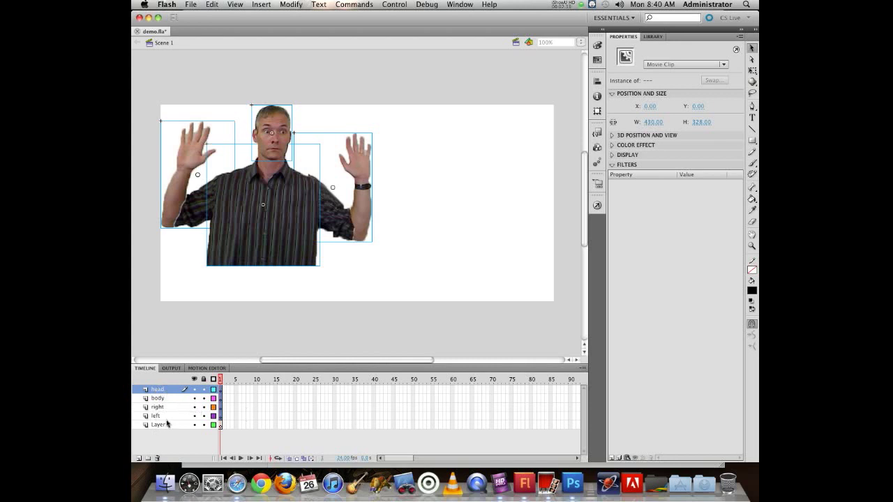
- Switch to Photoshop to compare its artwork and layers with the imported figure, and return to Flash
click(573, 483)
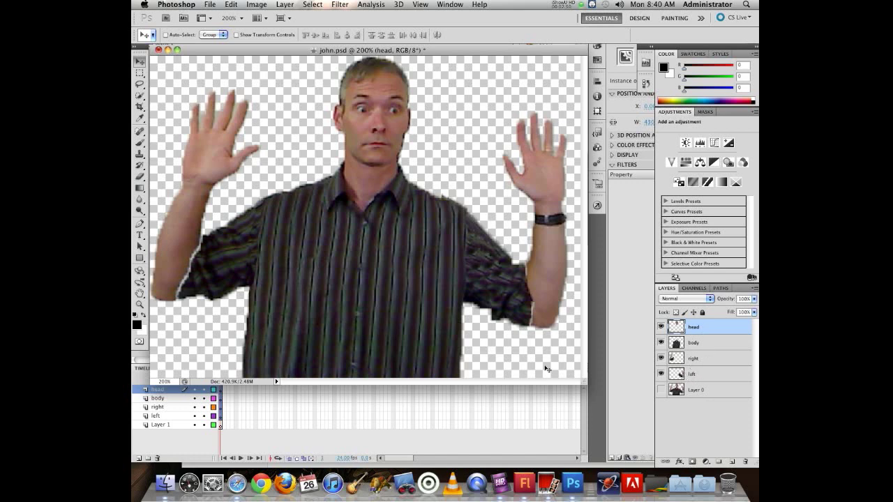
click(524, 482)
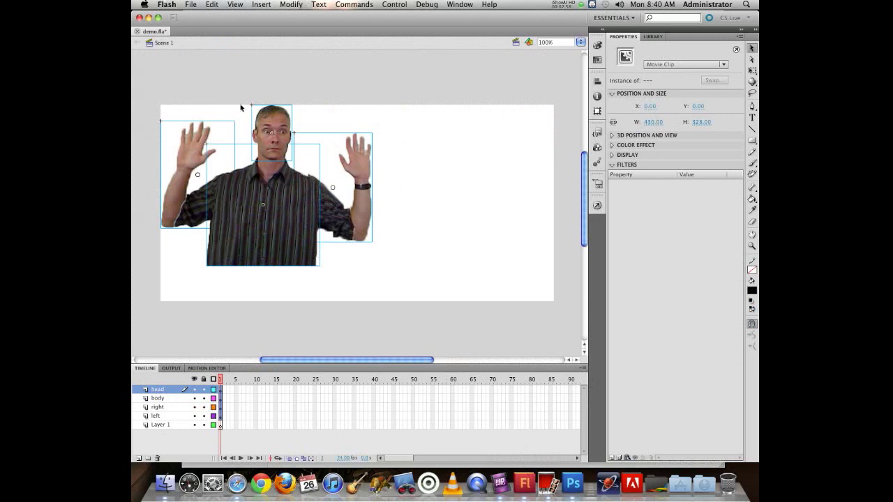
- Move the whole figure to the lower middle of the stage, at about X 208, Y 90, and preview the movie
drag(249, 210, 349, 256)
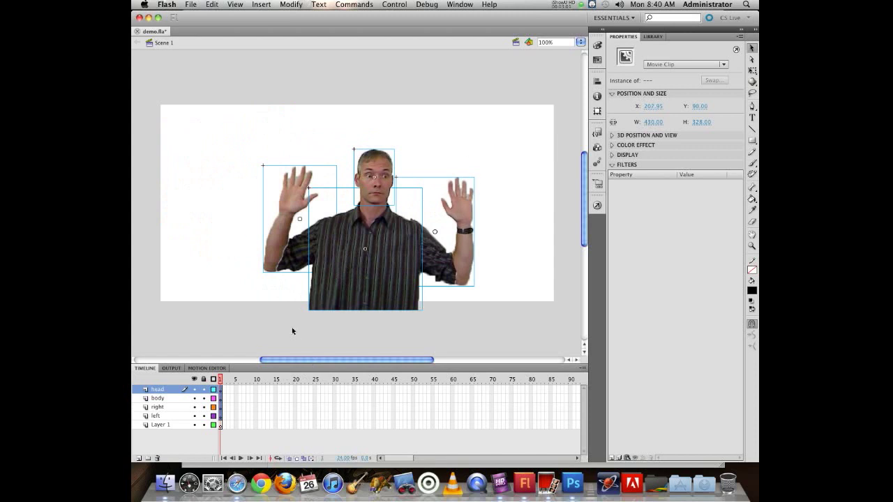
click(229, 227)
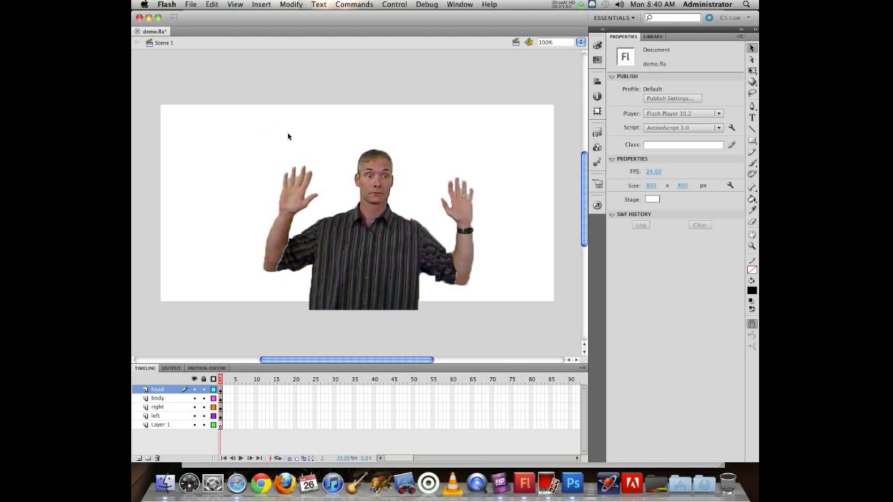
key(super+Return)
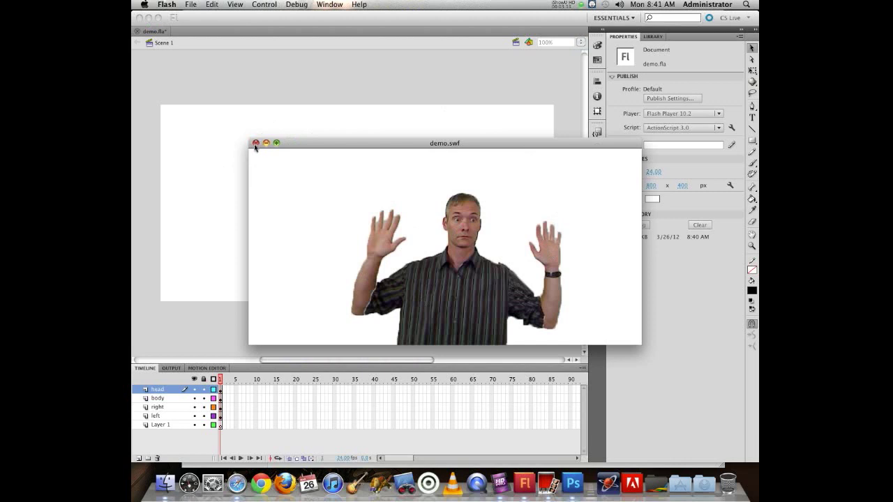
click(256, 144)
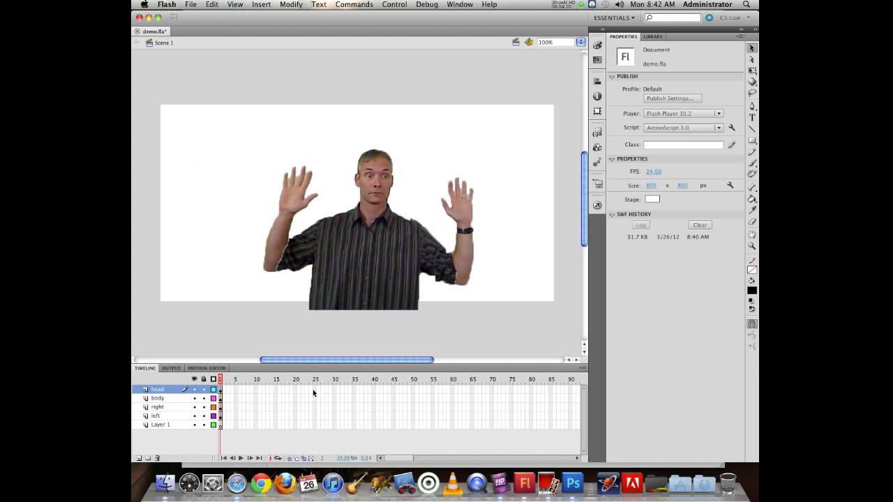
- Extend the head, body, right and left layers to frame 24 and scrub the playhead back to frame 12
drag(311, 389, 311, 418)
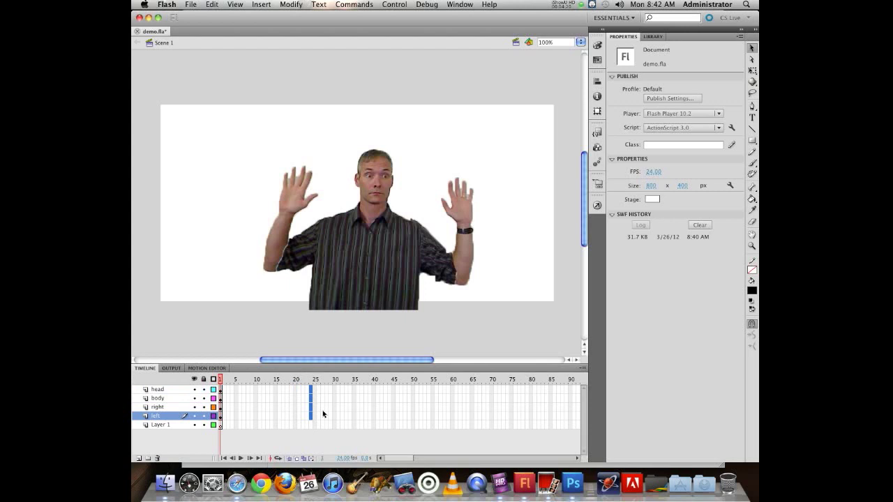
key(F5)
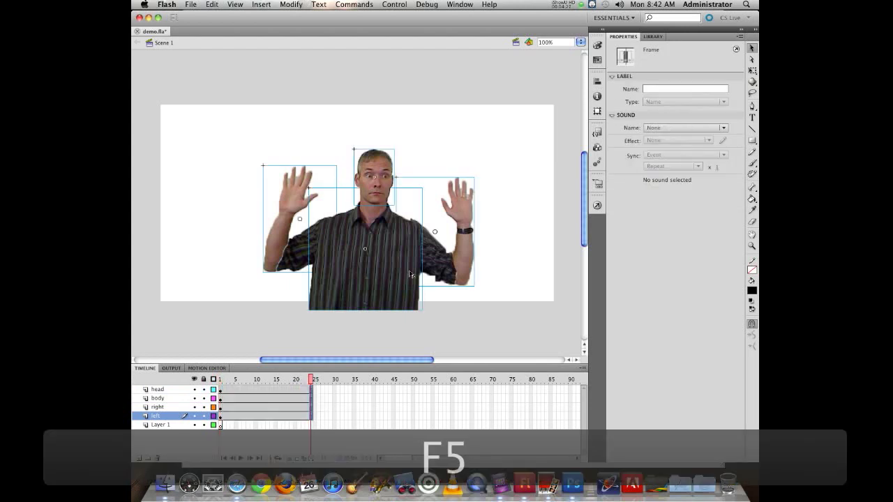
click(311, 377)
drag(311, 377, 284, 323)
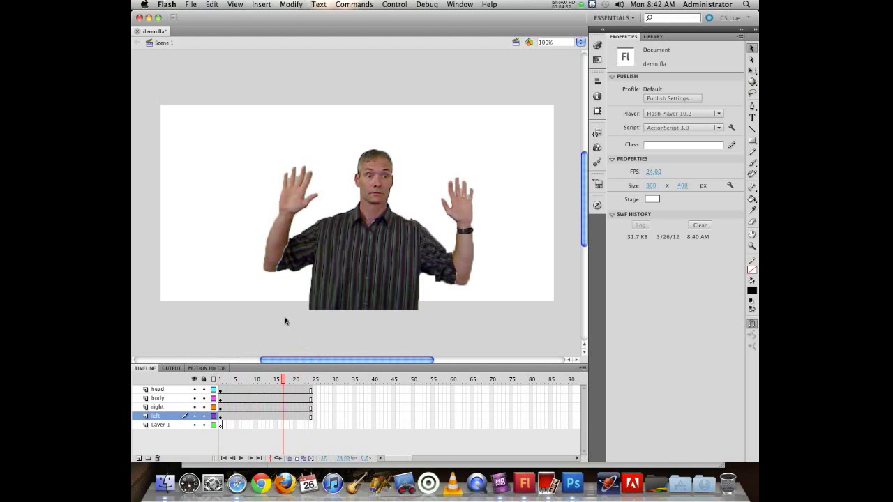
drag(285, 322, 263, 338)
- Try rotating the right arm about its centre with the Free Transform tool, and undo the rotations
click(752, 71)
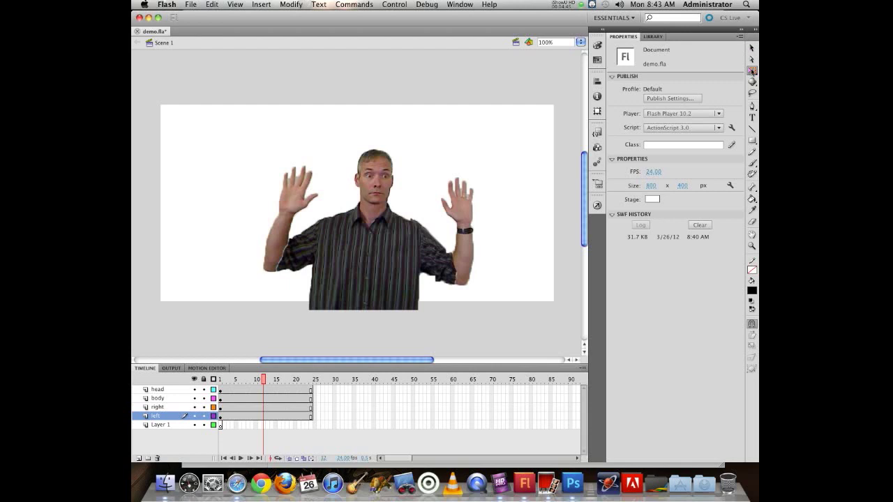
click(293, 199)
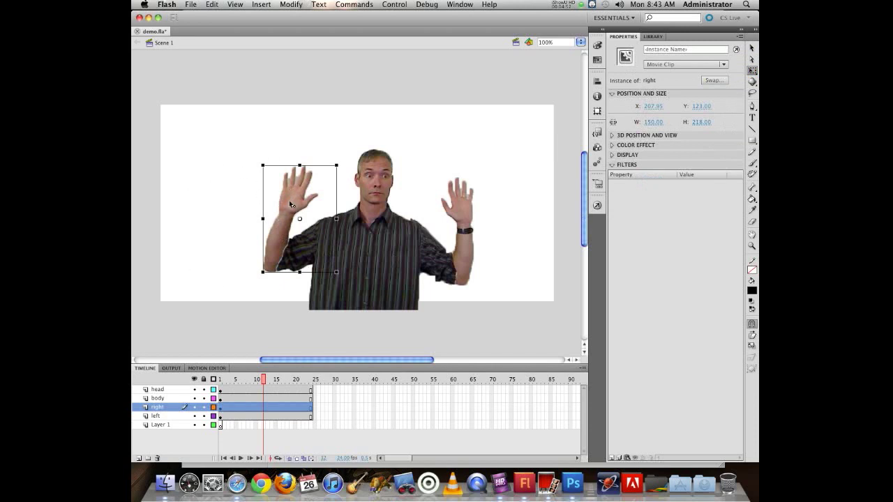
drag(259, 155, 271, 178)
click(265, 166)
mouse_move(265, 160)
mouse_down()
mouse_move(247, 167)
mouse_move(239, 202)
mouse_move(245, 169)
mouse_move(268, 162)
mouse_up()
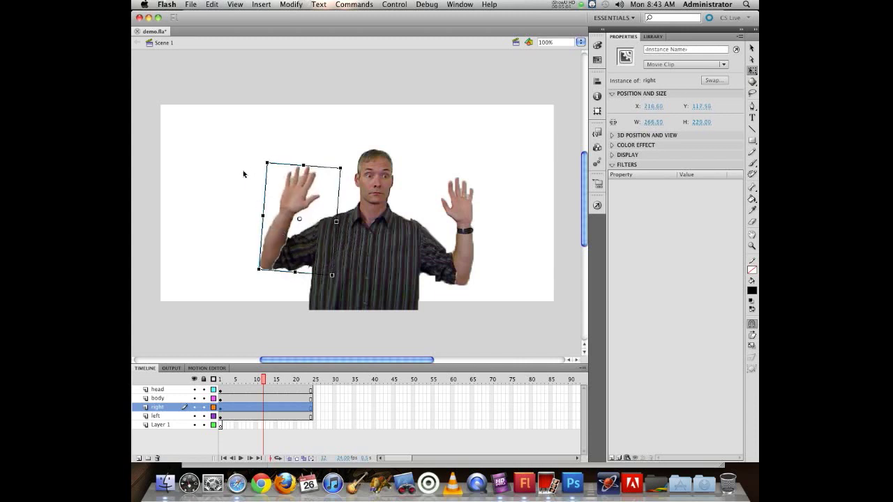
drag(267, 154, 232, 173)
key(super+z)
key(super+z)
key(super+z)
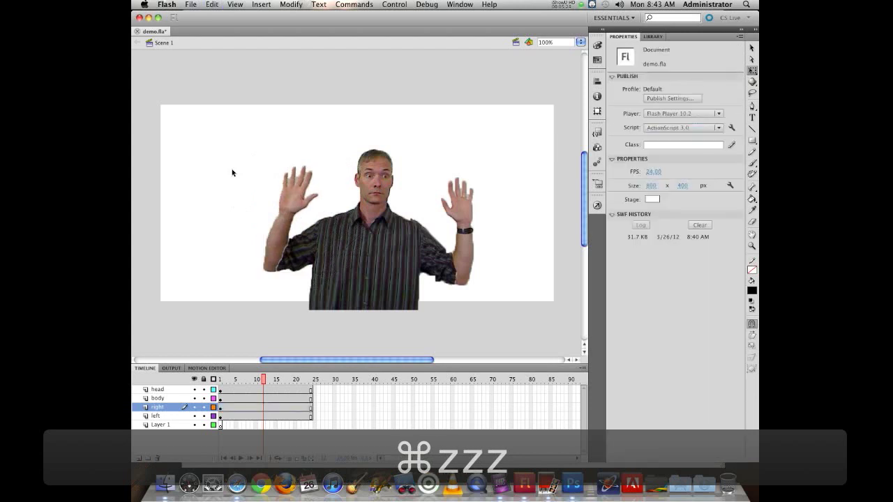
- Move the right arm's transformation point from its centre to the shoulder joint
click(290, 208)
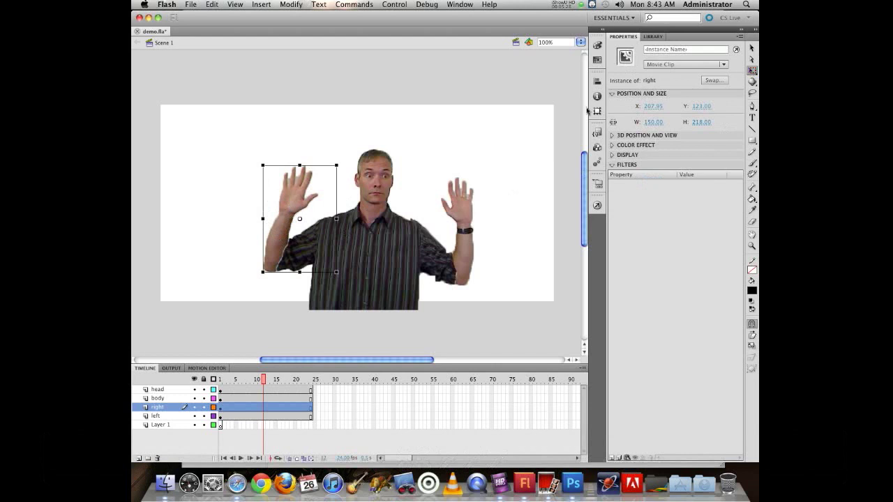
drag(300, 220, 321, 240)
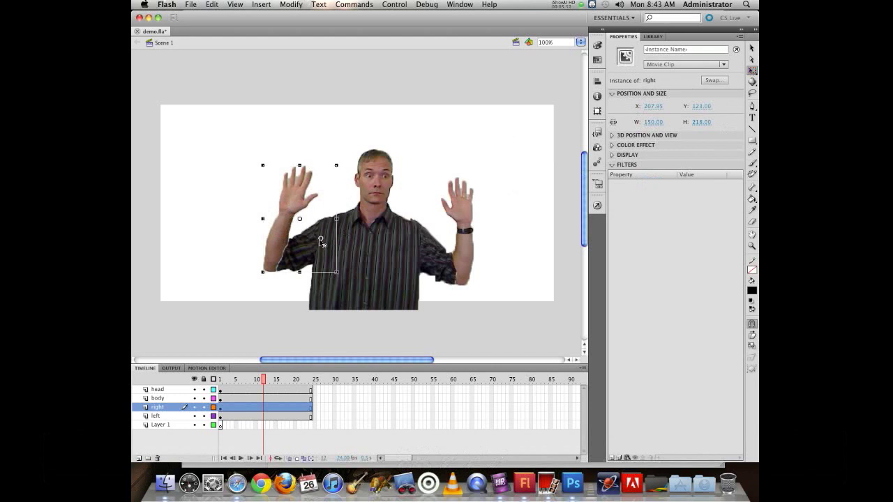
drag(321, 241, 321, 242)
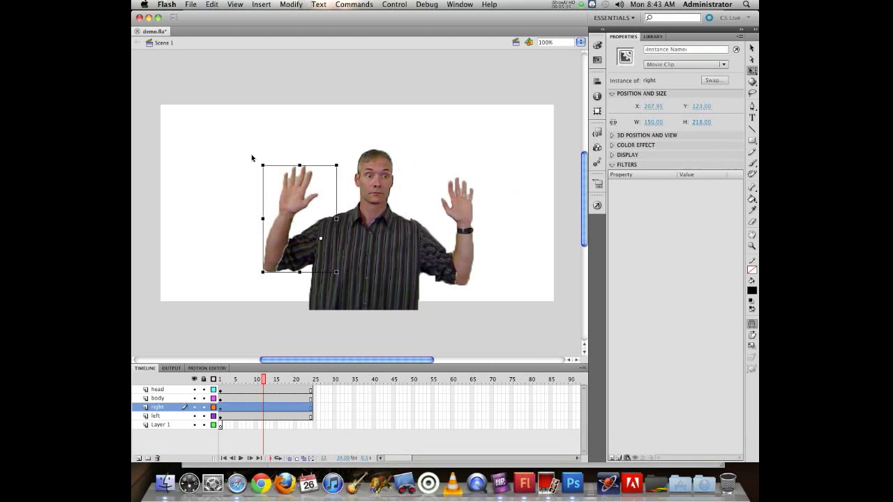
mouse_move(262, 163)
mouse_down()
mouse_move(249, 165)
mouse_move(240, 204)
mouse_move(267, 160)
mouse_move(252, 179)
mouse_move(268, 160)
mouse_move(257, 178)
mouse_move(260, 164)
mouse_move(253, 183)
mouse_move(279, 155)
mouse_move(264, 166)
mouse_up()
- Insert a keyframe at frame 7 of the right layer and rotate the arm clockwise towards the head there
drag(265, 382, 242, 383)
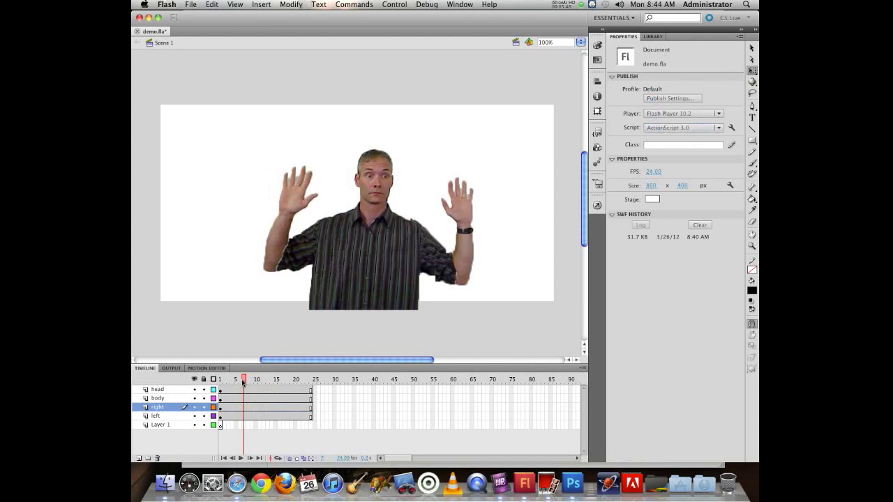
double_click(293, 203)
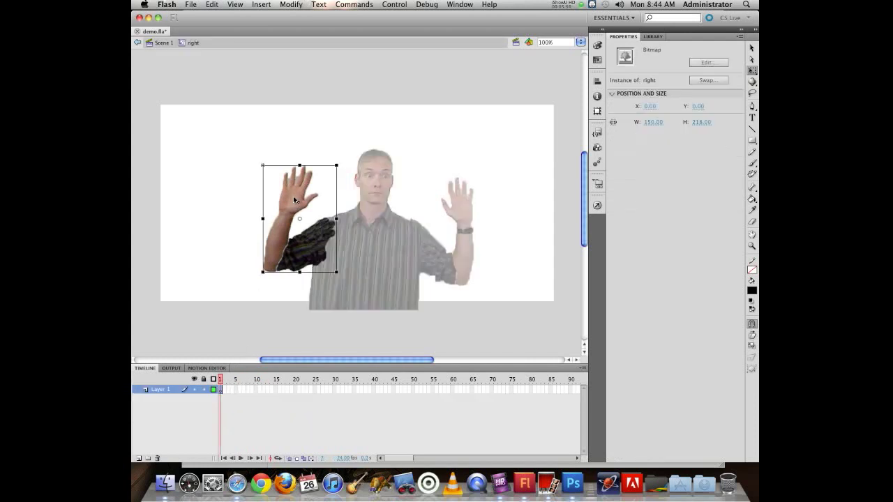
click(160, 43)
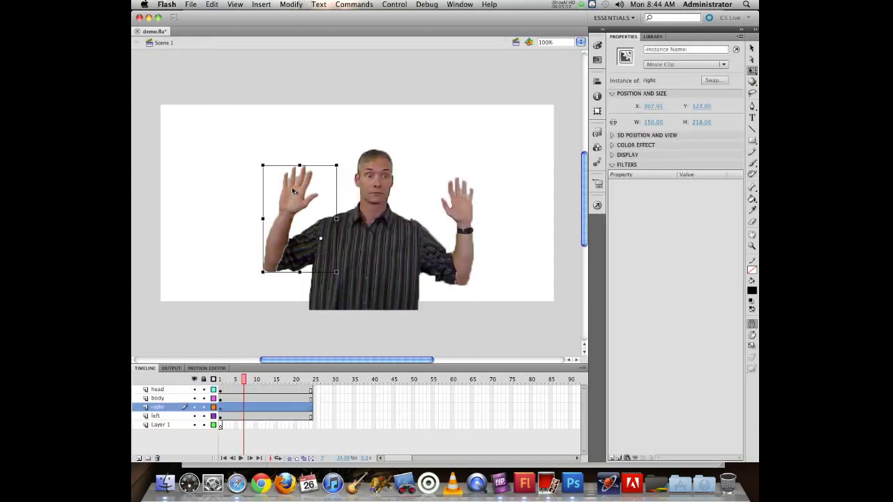
click(245, 408)
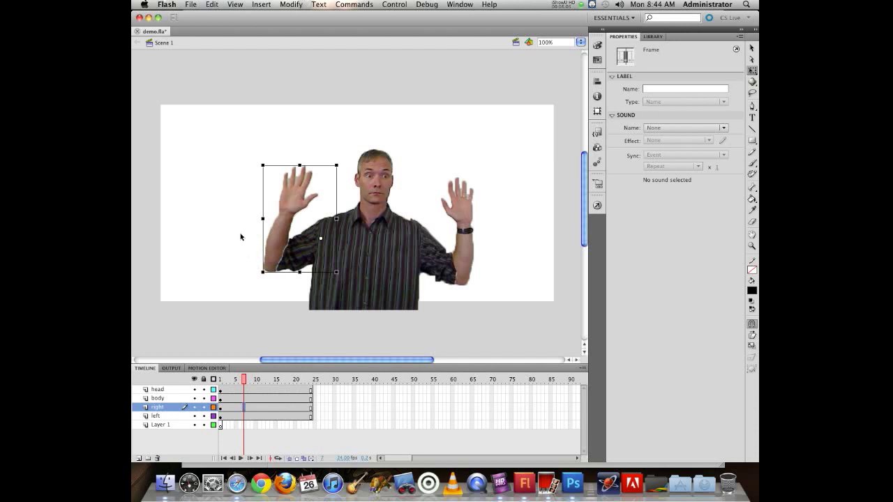
key(F6)
drag(336, 166, 351, 179)
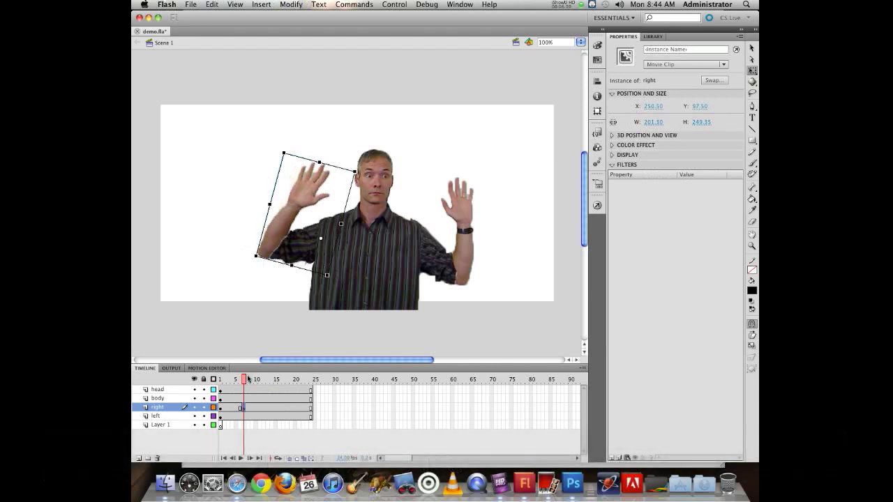
drag(244, 381, 263, 380)
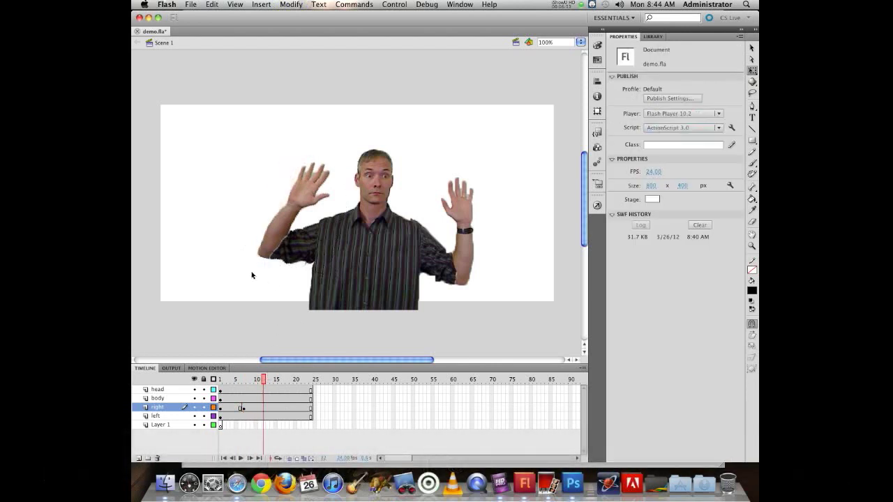
click(285, 250)
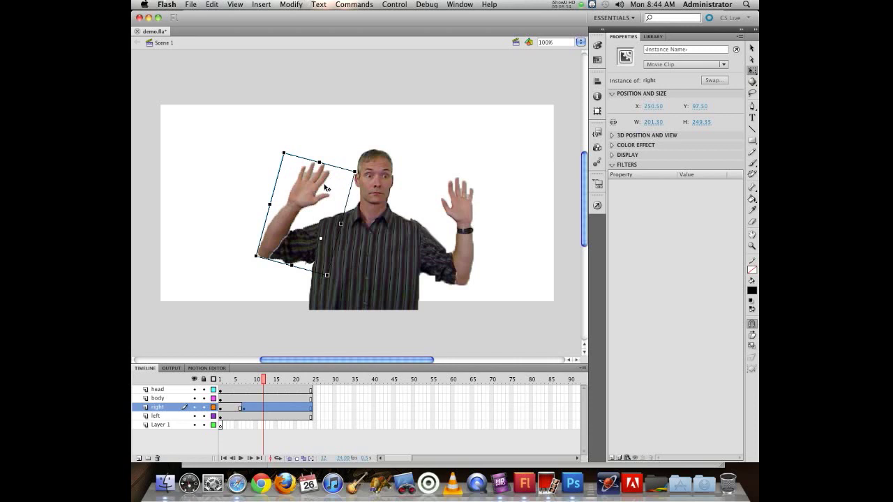
key(F6)
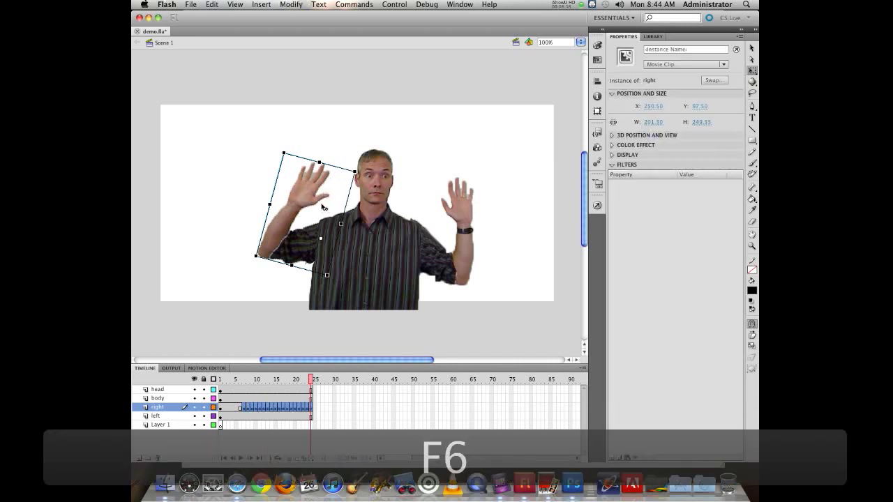
key(super+z)
- Insert a keyframe at frame 12 of the right layer and rotate the arm counterclockwise, away from the head
click(264, 413)
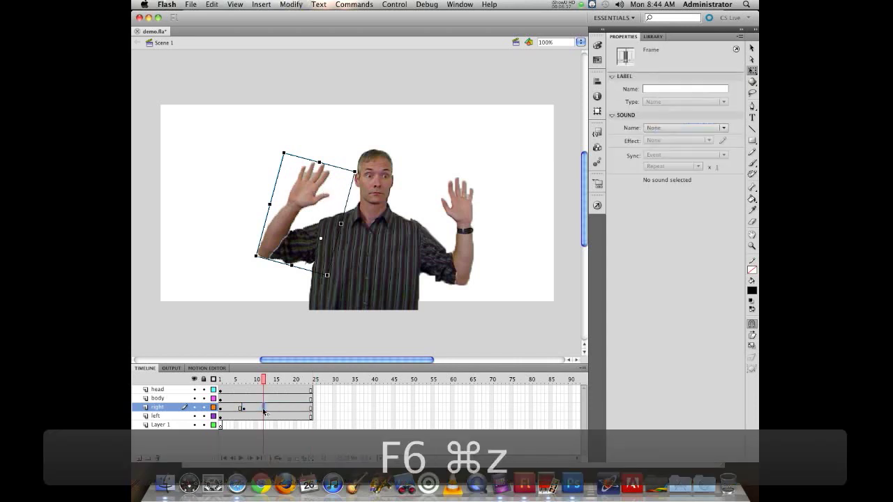
key(F6)
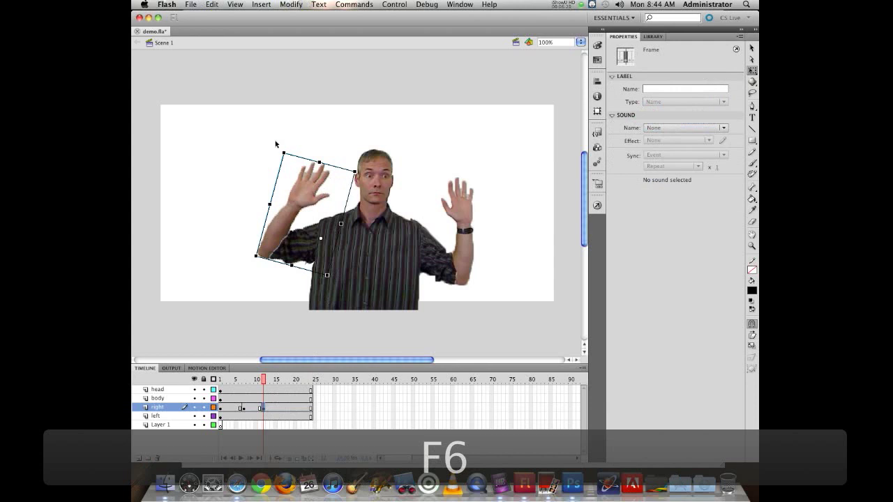
drag(279, 146, 241, 188)
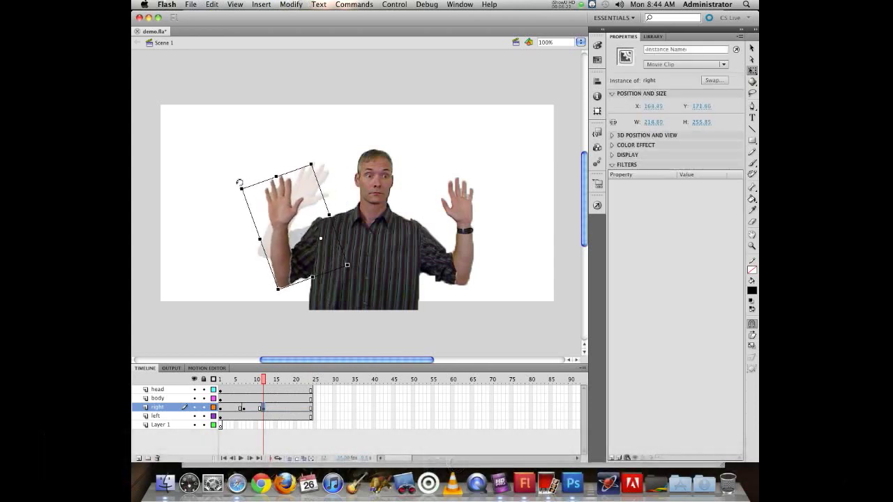
- Insert a keyframe at frame 19 of the right layer and rotate the arm slightly clockwise towards the head
drag(263, 379, 290, 410)
click(292, 409)
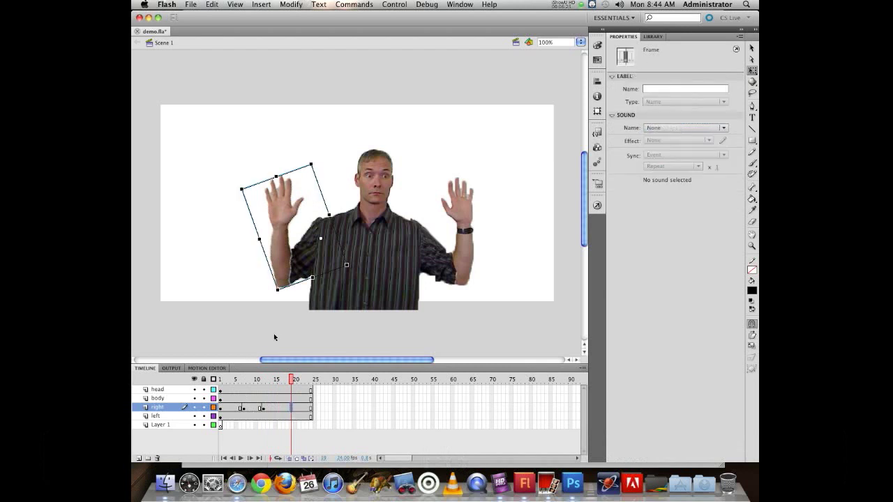
key(F6)
drag(310, 157, 329, 160)
- Return the playhead to frame 1 and test the movie to check the right arm's waving, closing the preview when done
drag(291, 380, 179, 362)
key(super+Return)
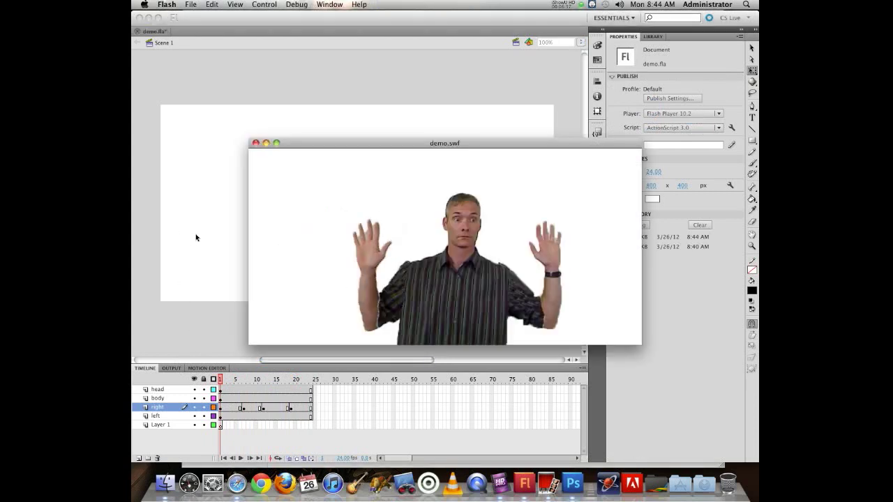
click(256, 144)
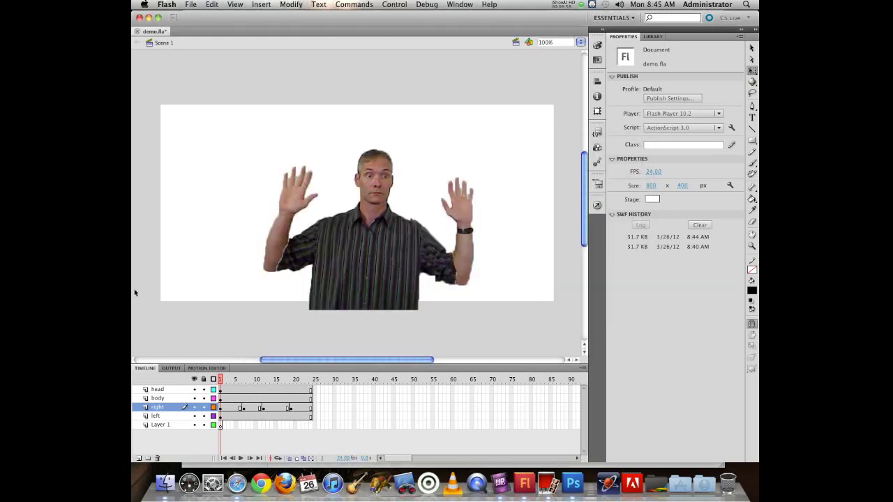
- Select the left arm on the stage and create a motion tween on it
click(466, 263)
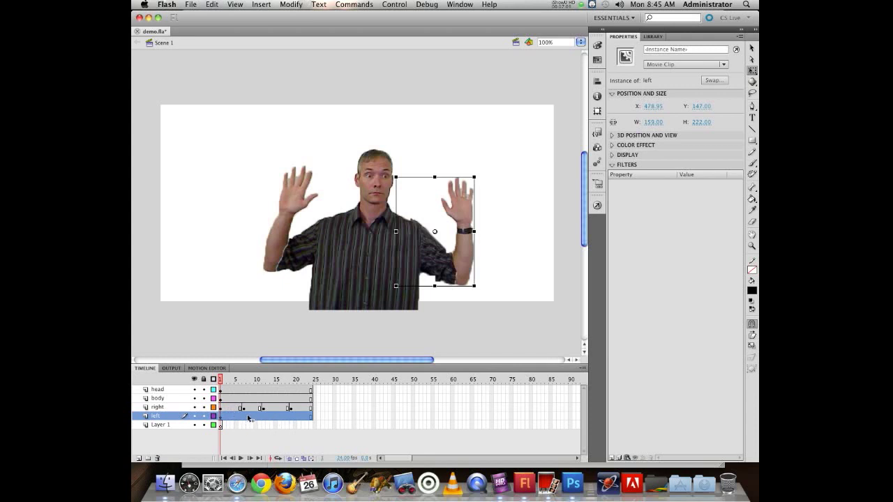
right_click(450, 265)
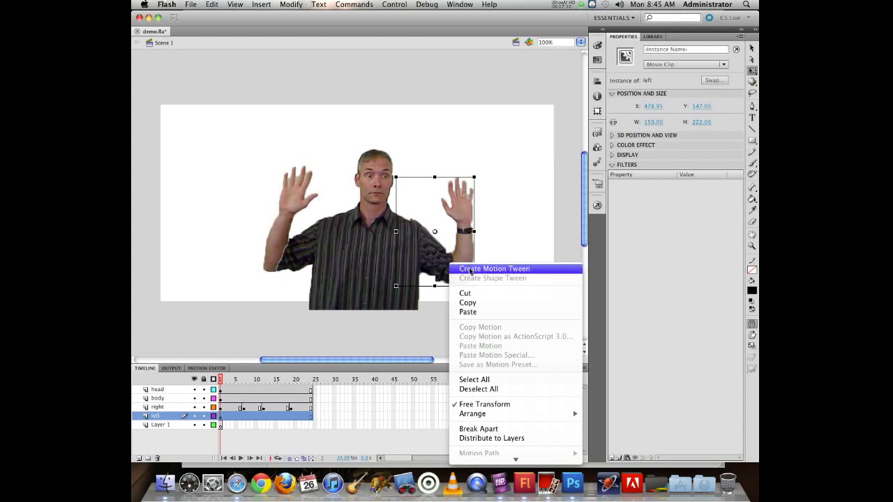
click(422, 235)
right_click(289, 420)
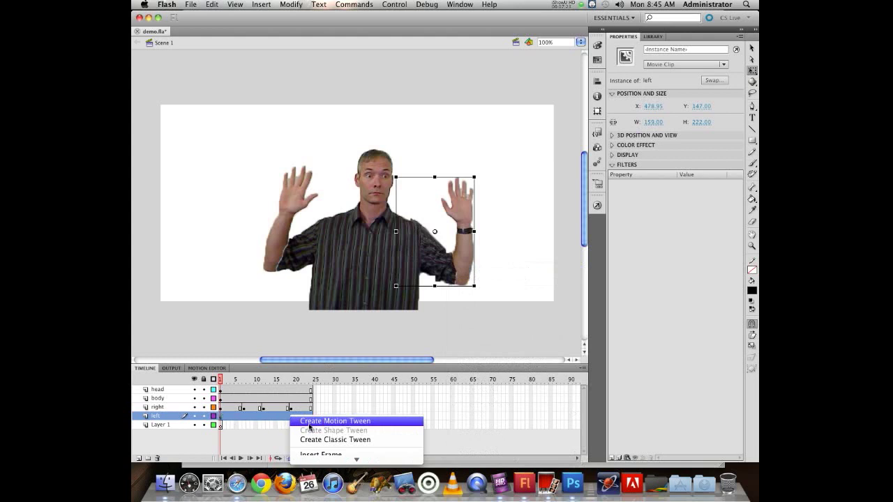
click(438, 269)
right_click(438, 269)
click(454, 271)
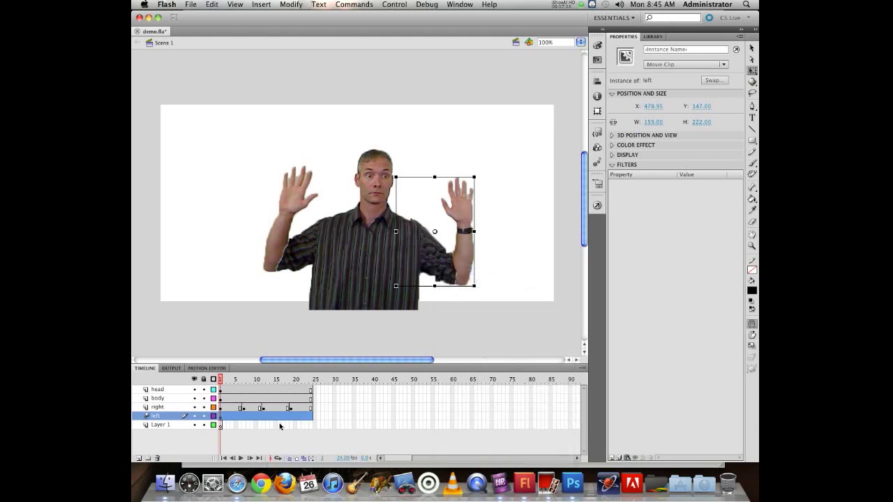
- Try rotating the left arm clockwise about its centre at frame 6, and undo the rotation
click(244, 425)
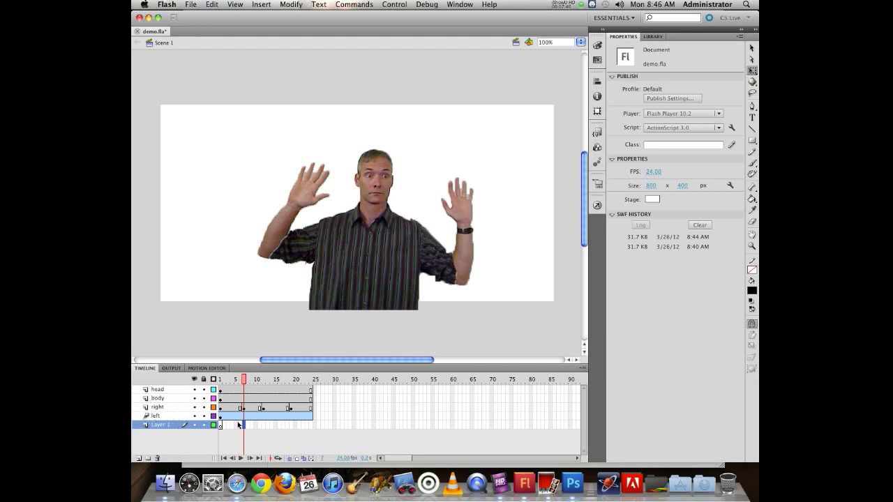
mouse_move(244, 380)
mouse_down()
mouse_move(221, 380)
mouse_move(240, 378)
mouse_up()
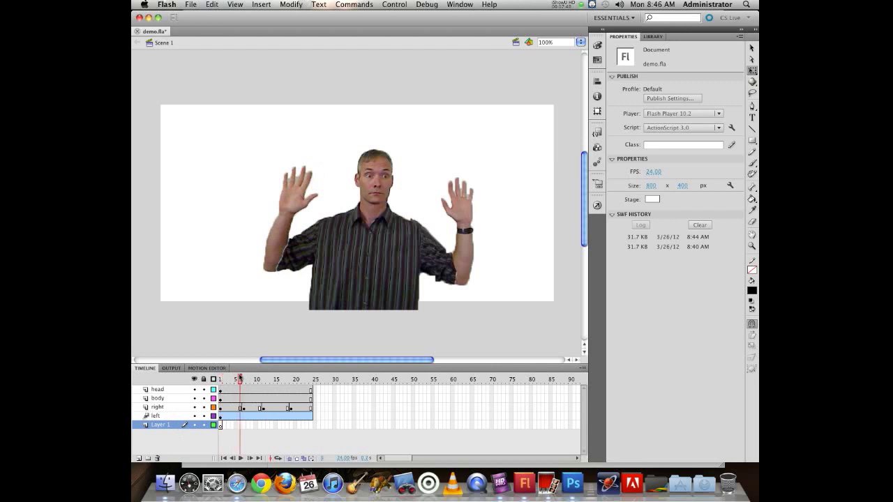
click(464, 264)
drag(476, 174, 486, 187)
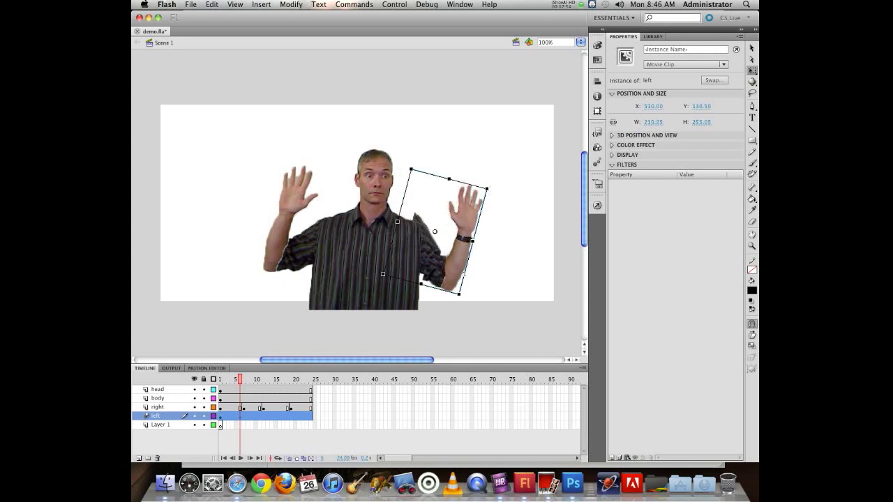
key(super+z)
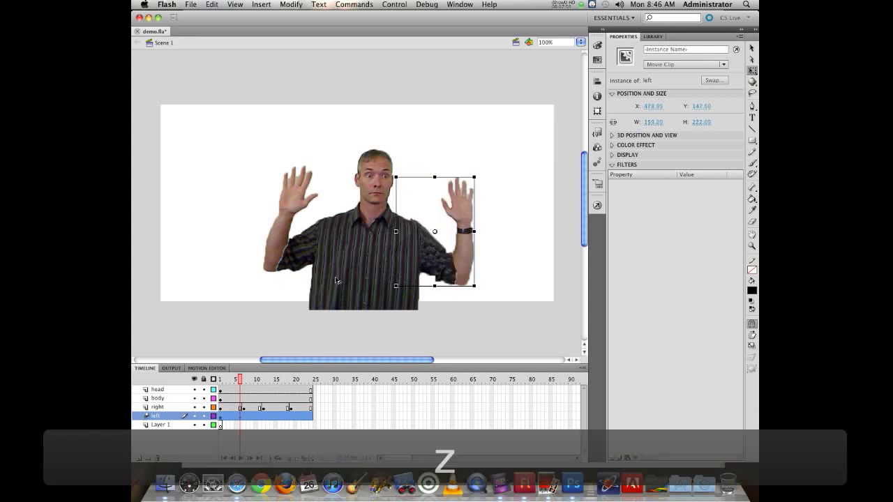
key(super+z)
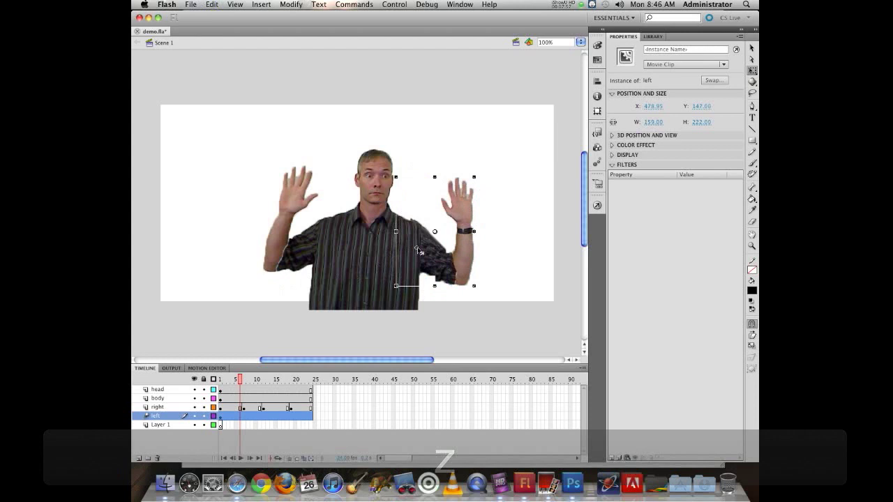
- Move the left arm's transformation point to the shoulder, and rotate the arm outward at frame 6 and back towards the head at frame 11
drag(412, 250, 412, 248)
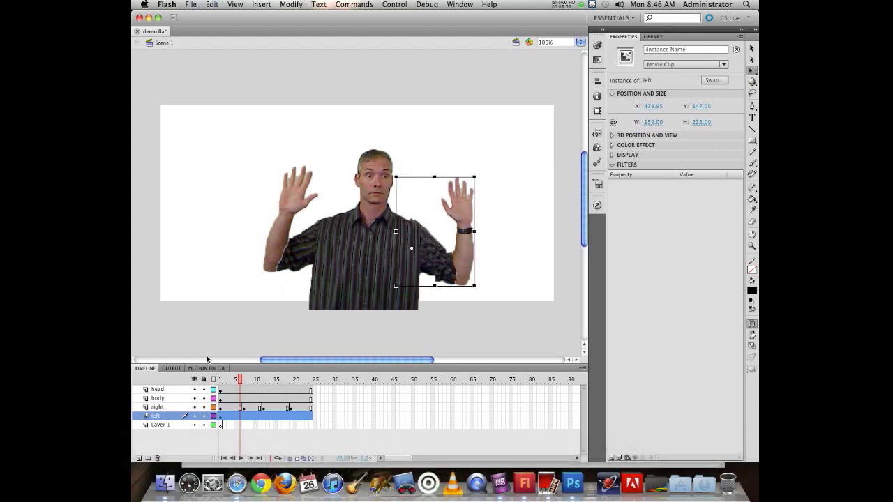
drag(475, 172, 489, 194)
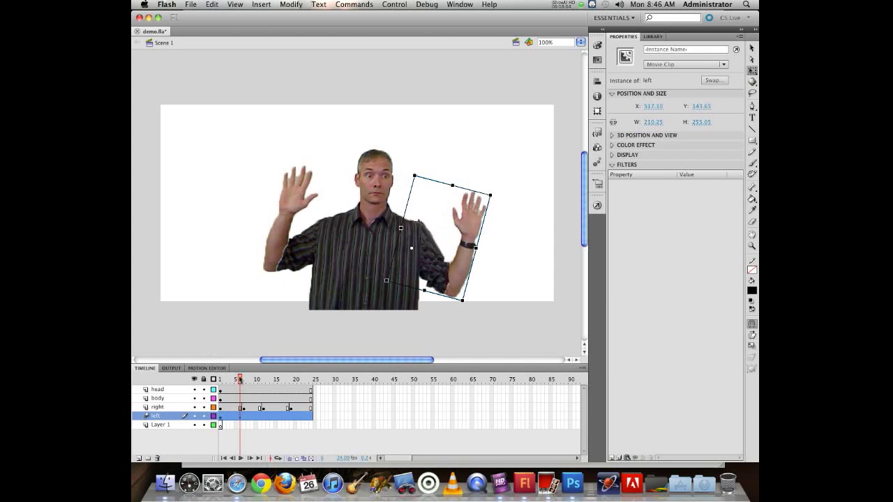
drag(240, 380, 259, 379)
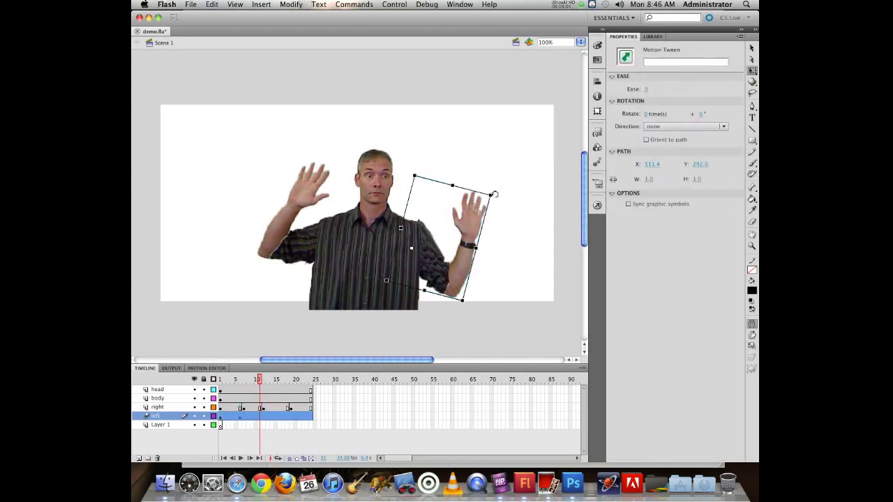
drag(494, 193, 447, 162)
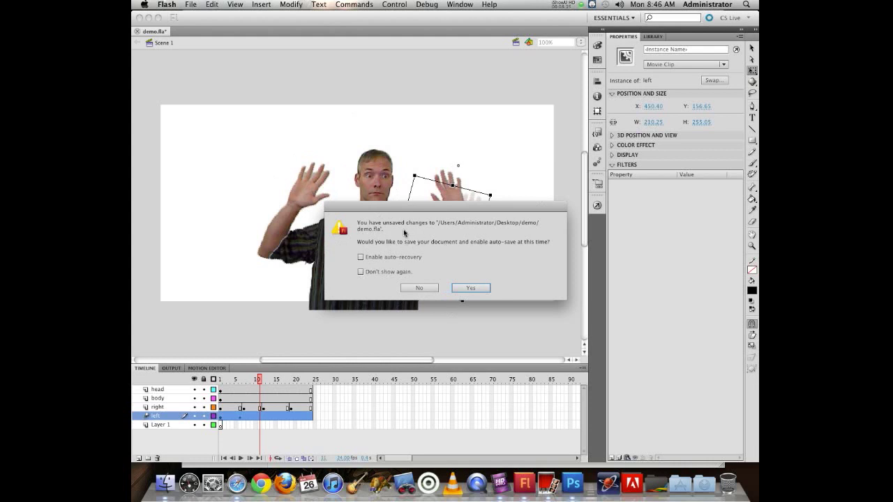
- Decline the auto-save reminder with "Don't show again" enabled, and save demo.fla
click(361, 272)
click(419, 287)
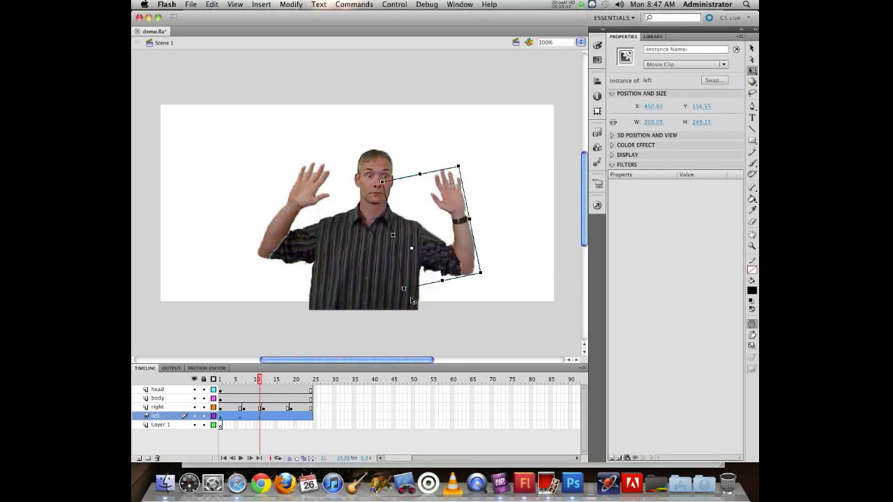
key(super+s)
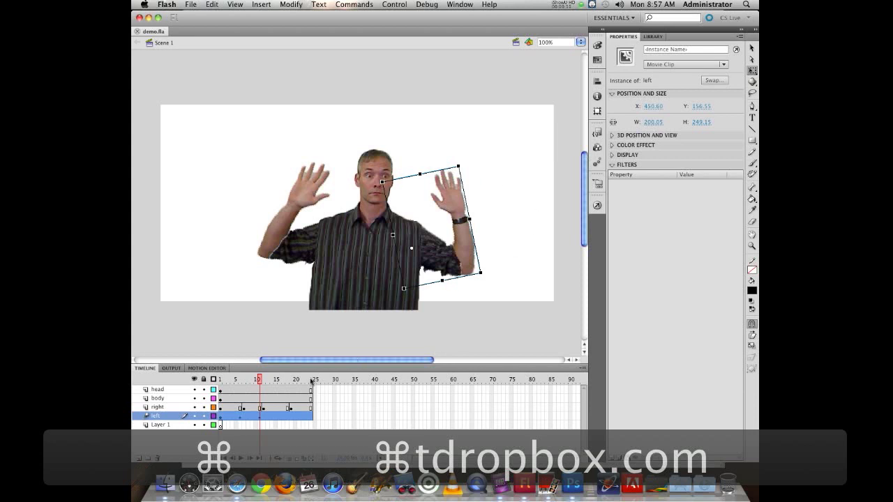
- Rotate the left arm clockwise to nearly upright at frame 15, and well inward towards the head at frame 17
drag(259, 379, 277, 378)
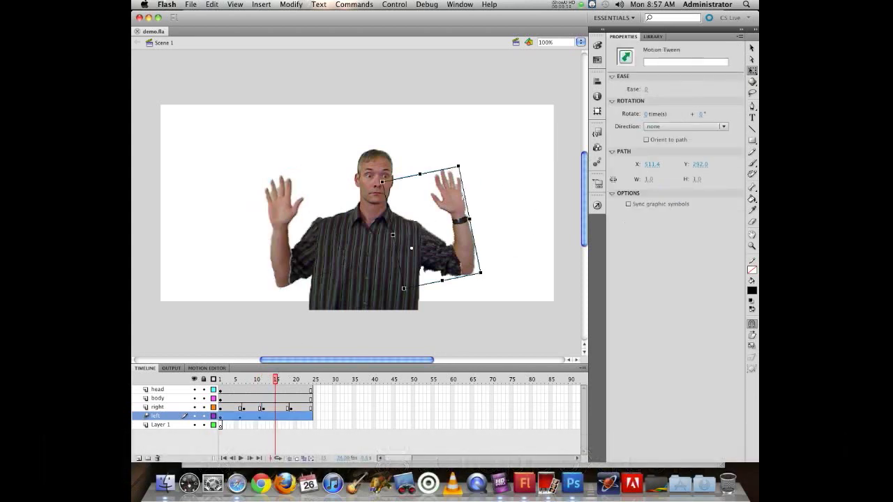
drag(465, 163, 477, 182)
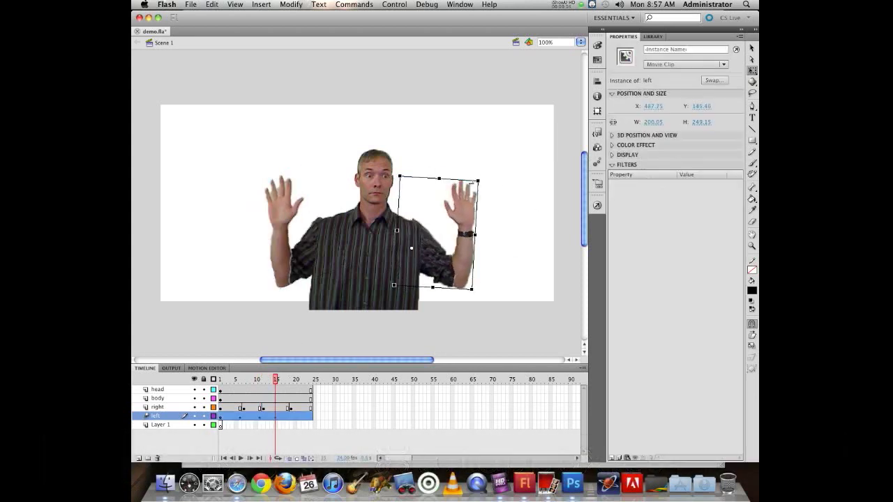
click(283, 379)
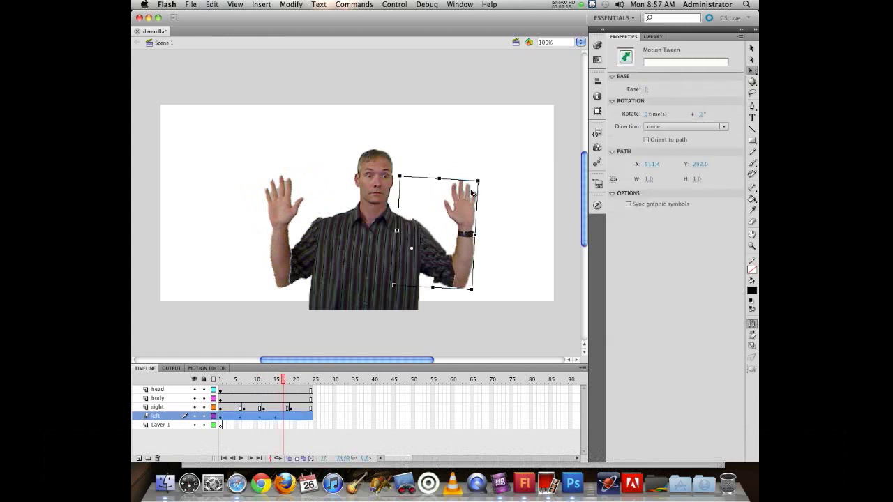
drag(483, 181, 486, 246)
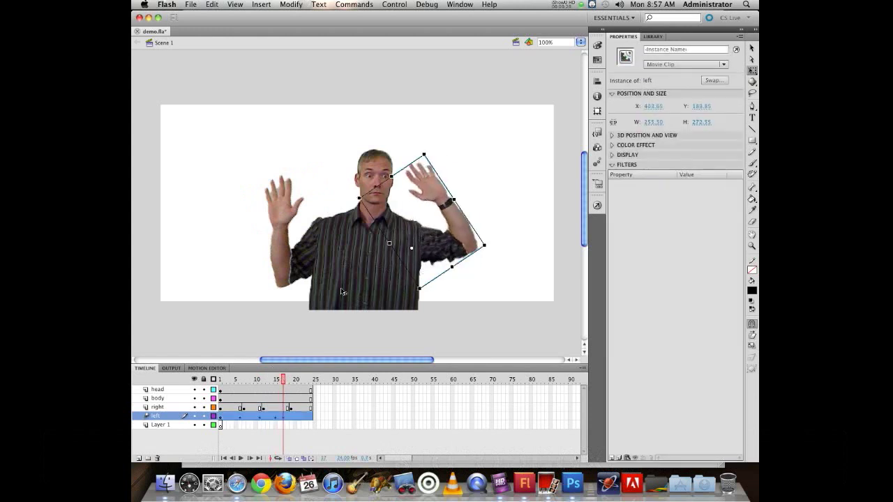
- Rotate the left arm slightly outward at frame 19, far outward at frame 21, and back to upright at frame 24
click(291, 380)
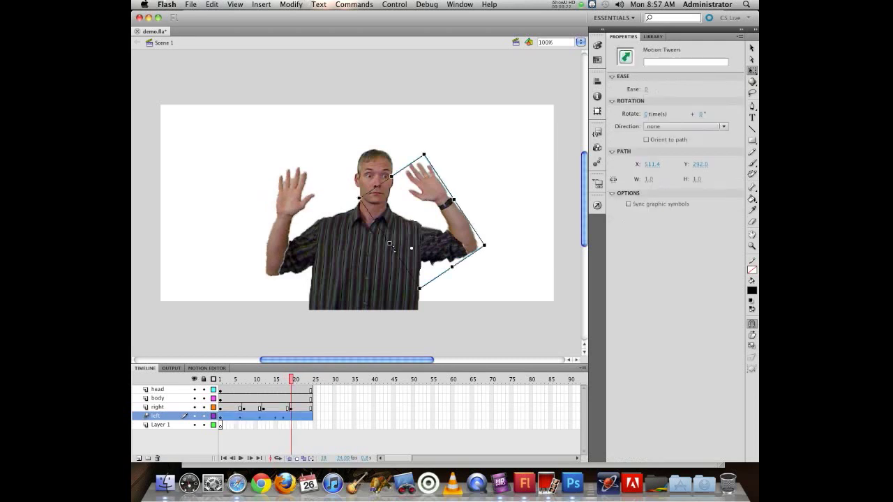
drag(425, 149, 448, 154)
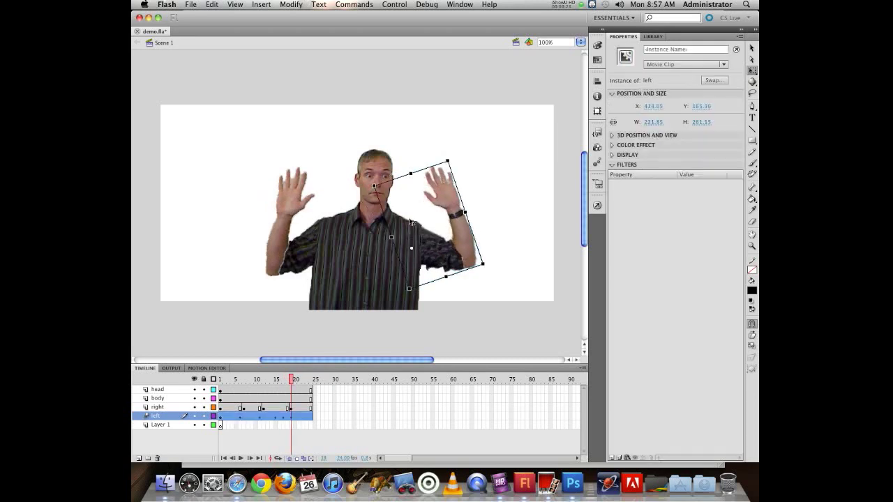
click(299, 379)
drag(449, 155, 429, 173)
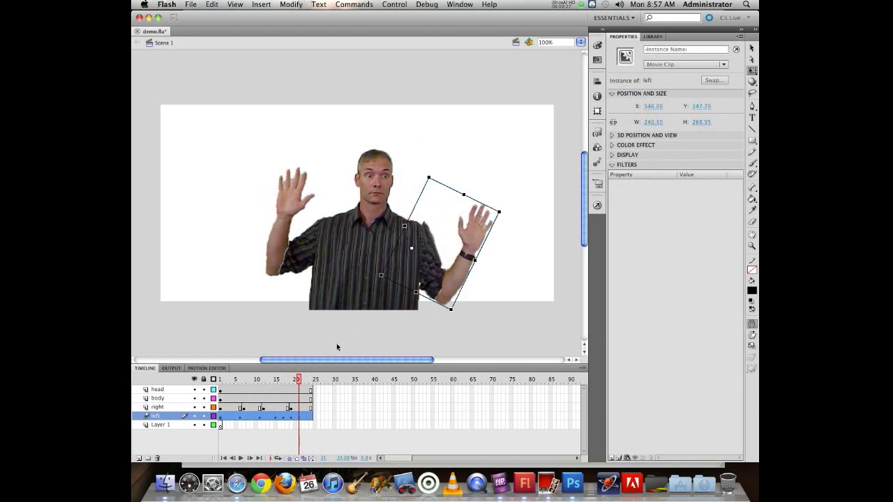
click(311, 380)
drag(505, 211, 481, 179)
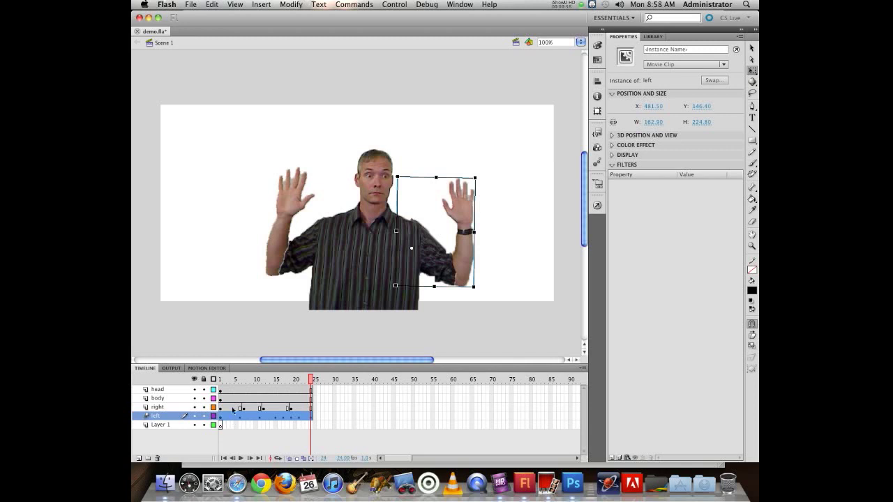
- Rewind to frame 1 and test the movie to compare the left arm's tweened motion with the right arm's, closing the preview when done
drag(309, 380, 161, 361)
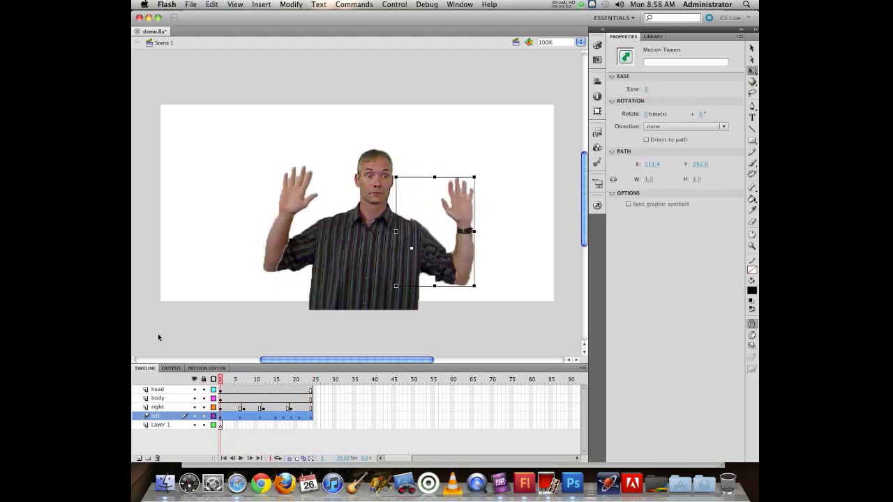
key(super+Return)
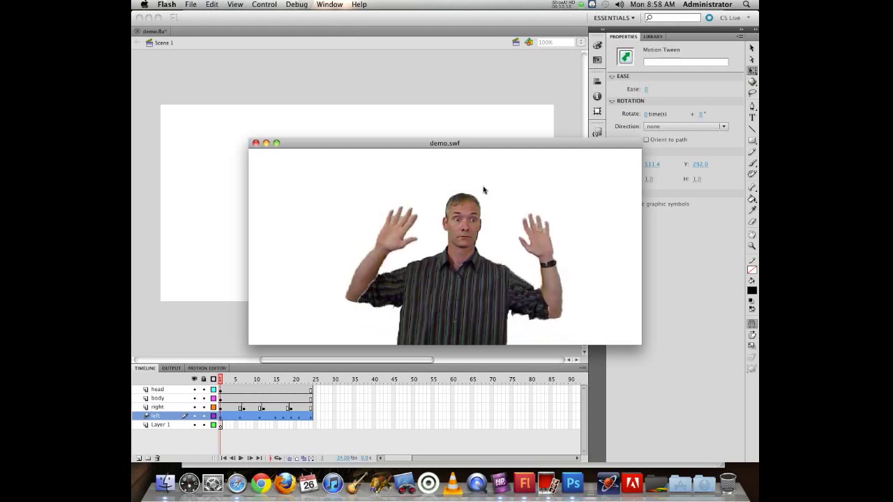
click(255, 143)
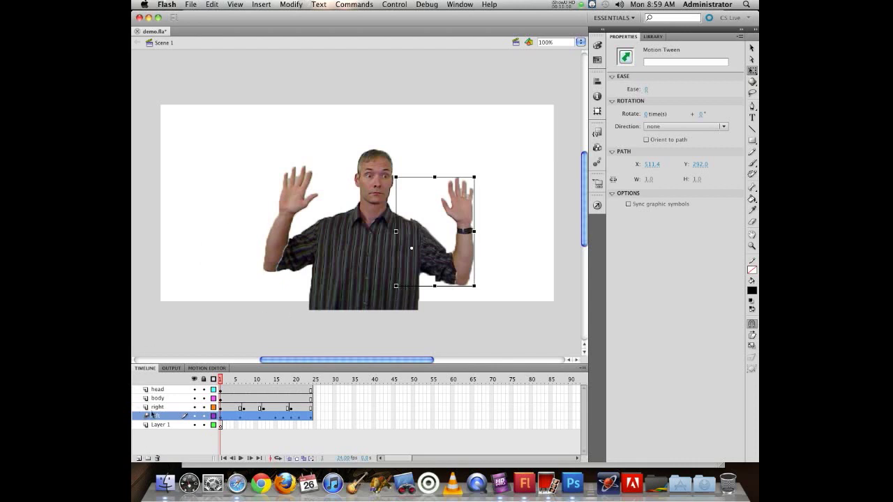
- Create a layer folder above the head layer and name it with the figure's first name
click(157, 390)
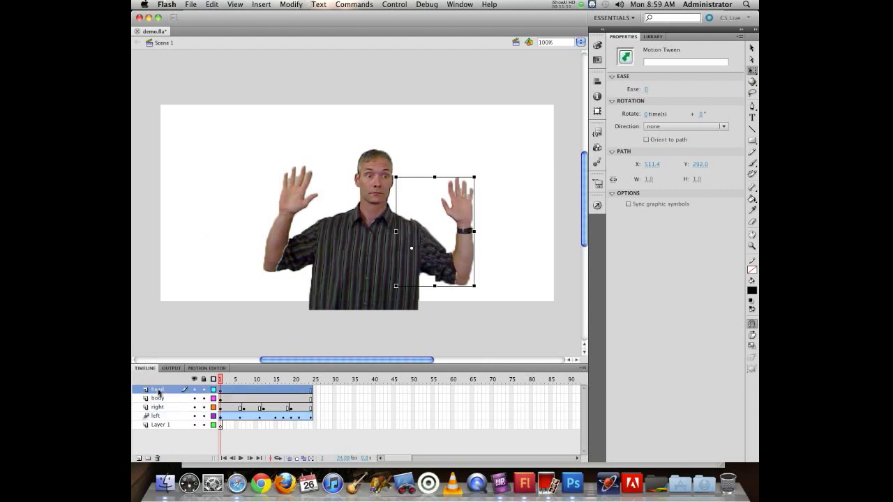
click(148, 460)
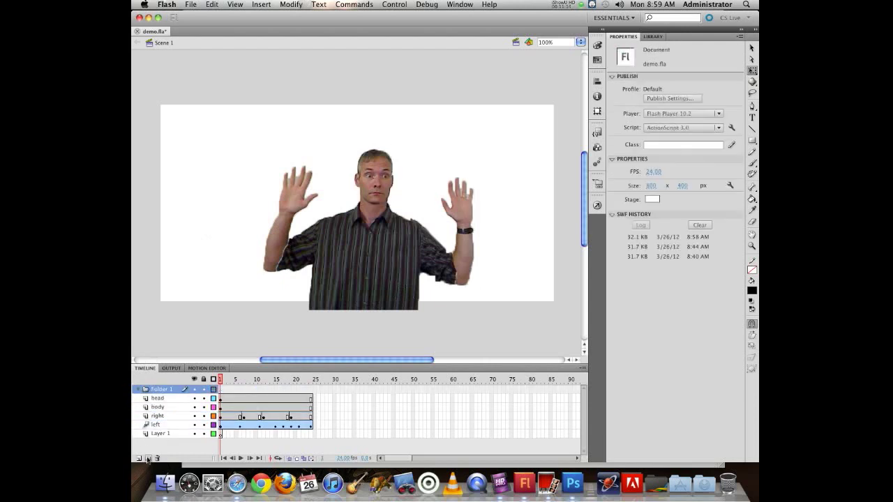
double_click(163, 391)
text(john)
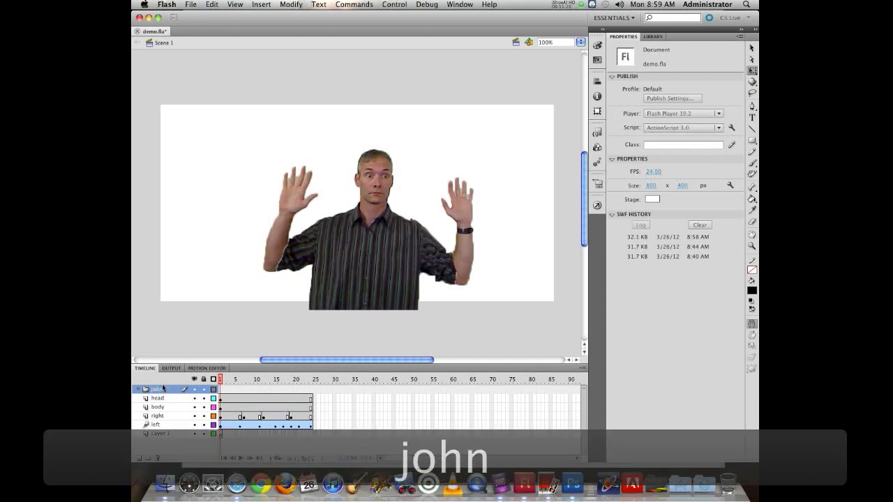
- Move the head, body, right and left layers together into the new layer folder
click(159, 401)
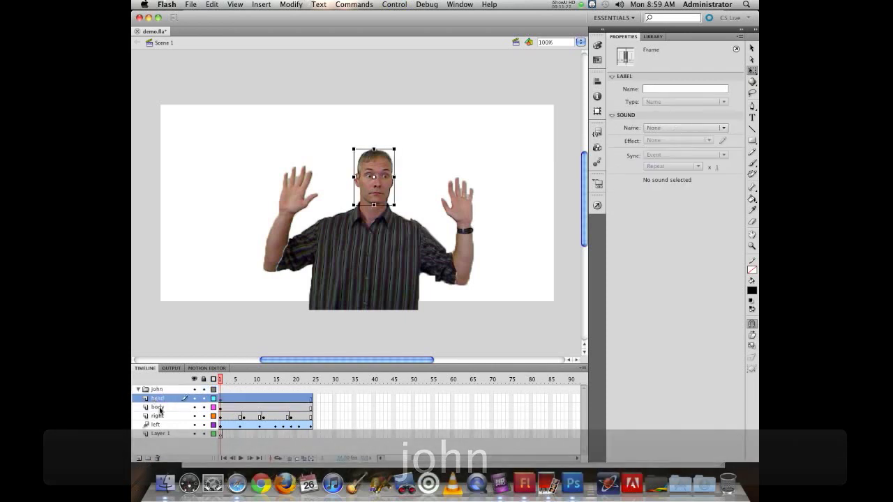
shift+click(157, 425)
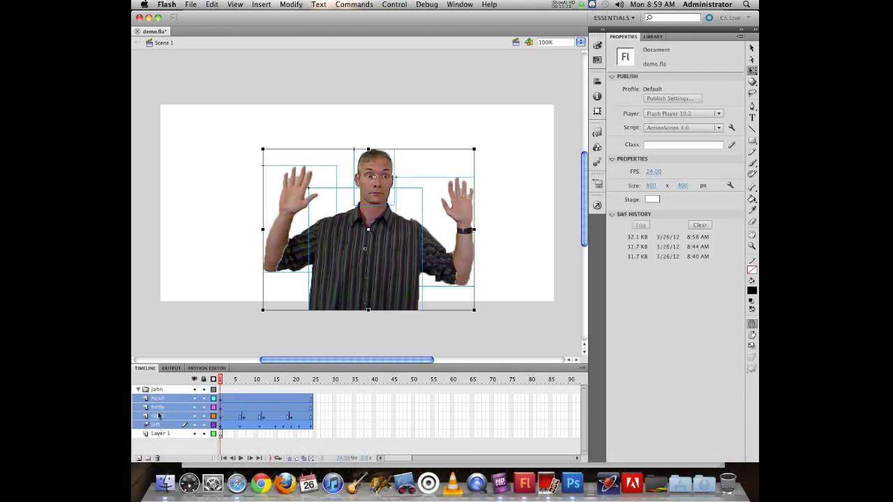
drag(162, 401, 164, 392)
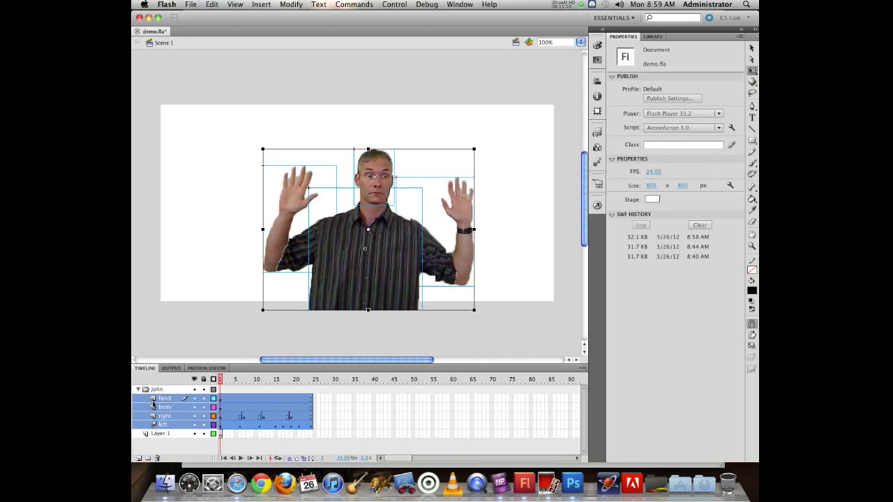
- Collapse and expand the layer folder to check how it groups the four body-part layers, leaving it expanded
click(137, 389)
click(137, 390)
click(136, 391)
click(137, 391)
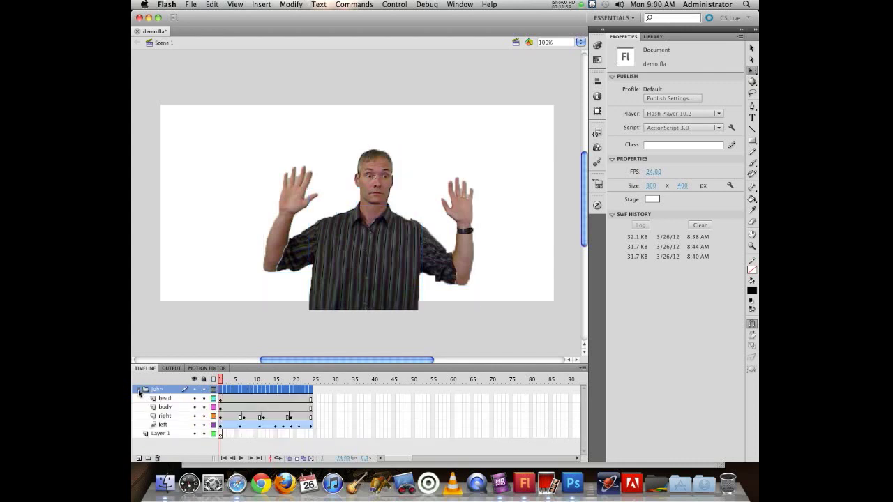
click(137, 391)
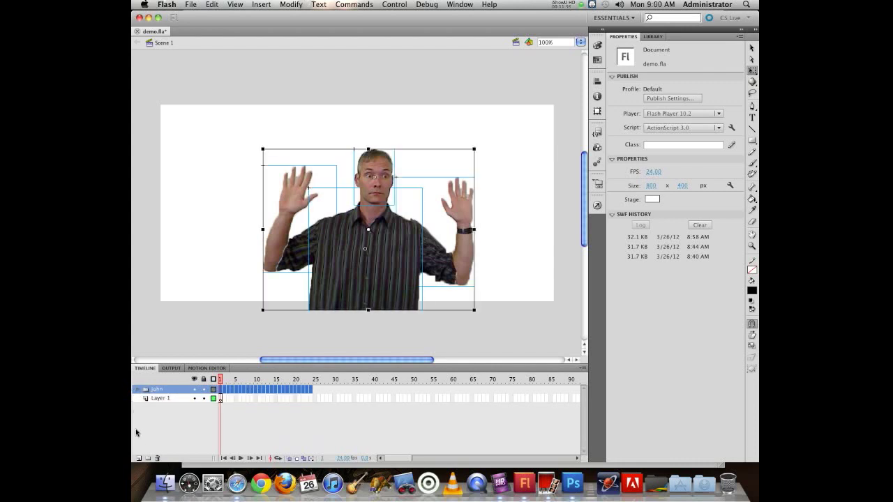
click(137, 389)
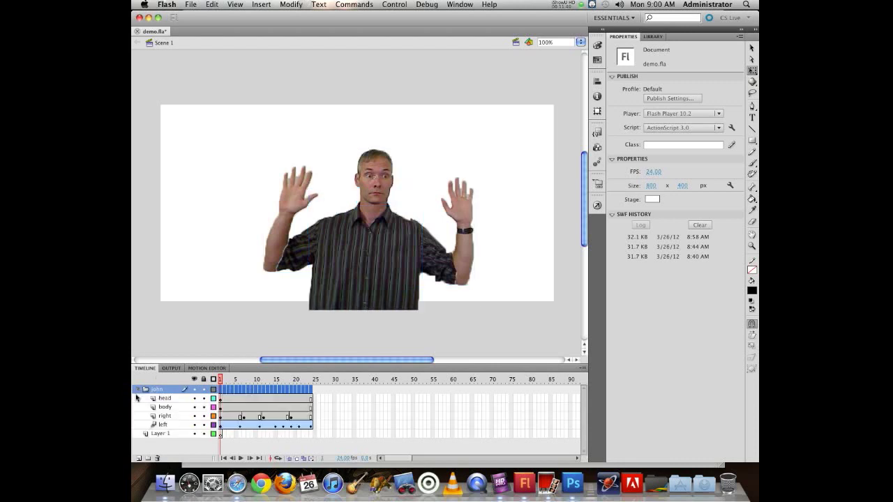
click(233, 398)
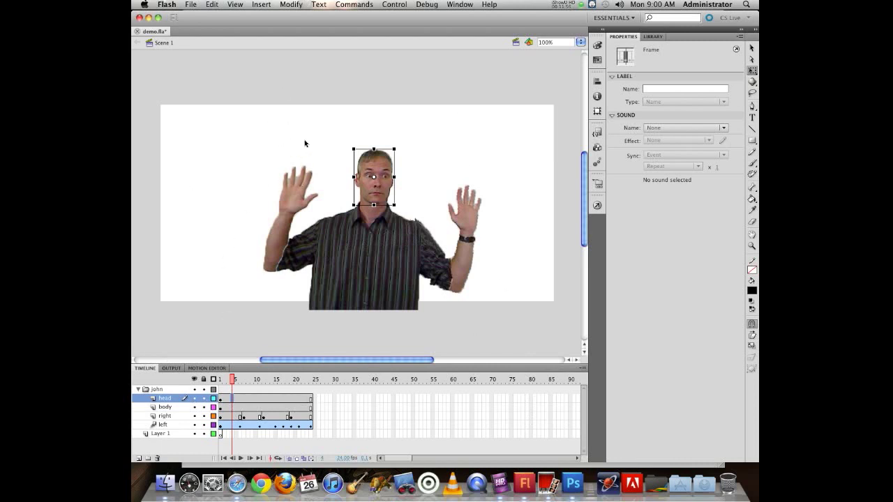
click(302, 380)
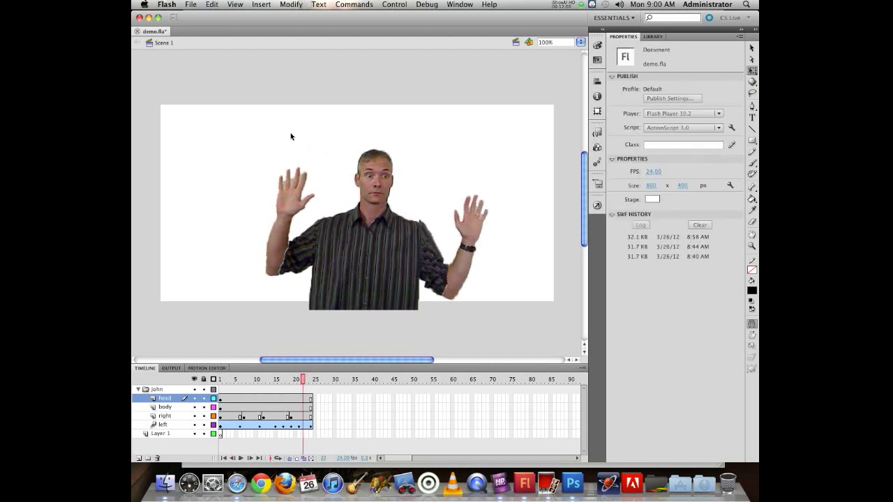
drag(295, 112, 470, 288)
drag(239, 131, 576, 319)
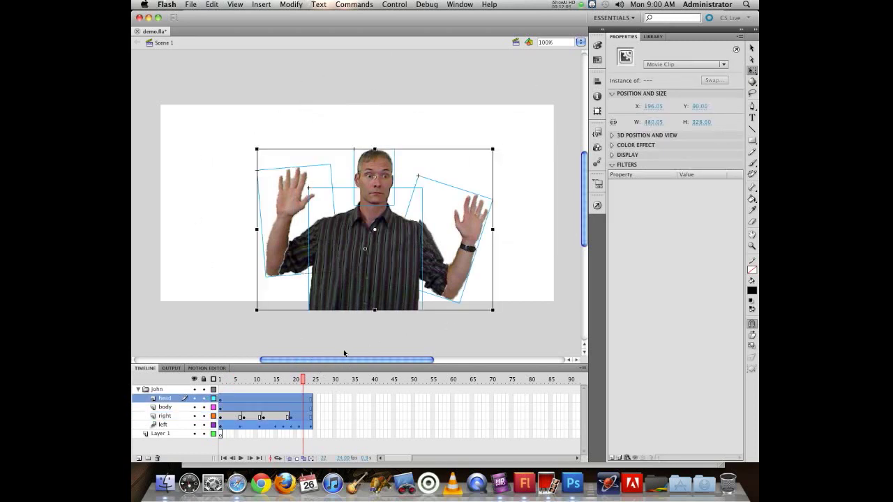
right_click(302, 403)
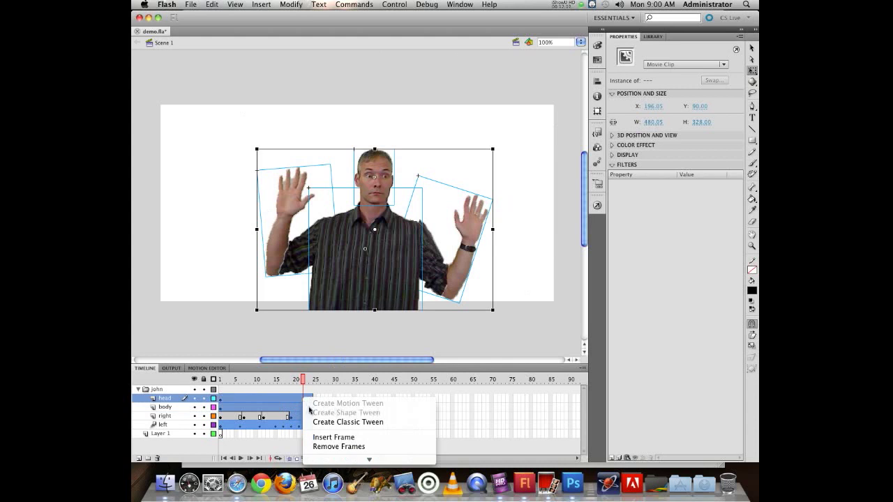
click(290, 388)
click(322, 389)
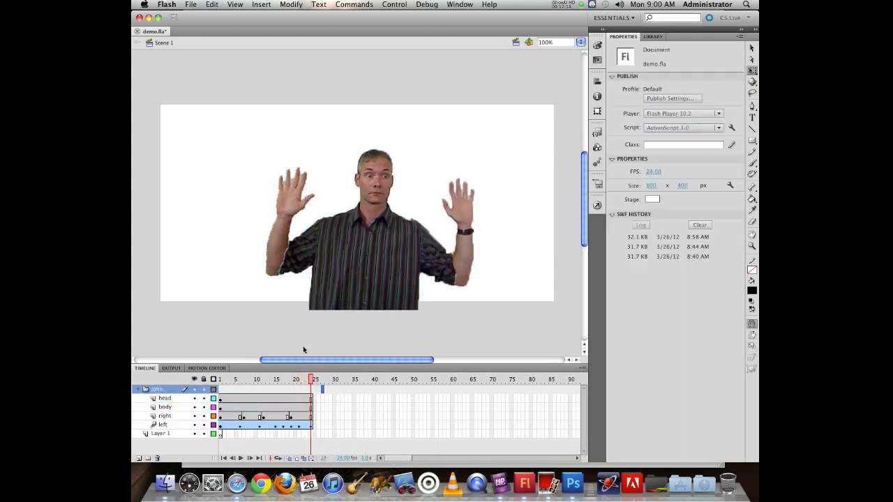
- Create motion tweens on the head, body and right arm together at frame 24
drag(242, 134, 364, 307)
right_click(300, 407)
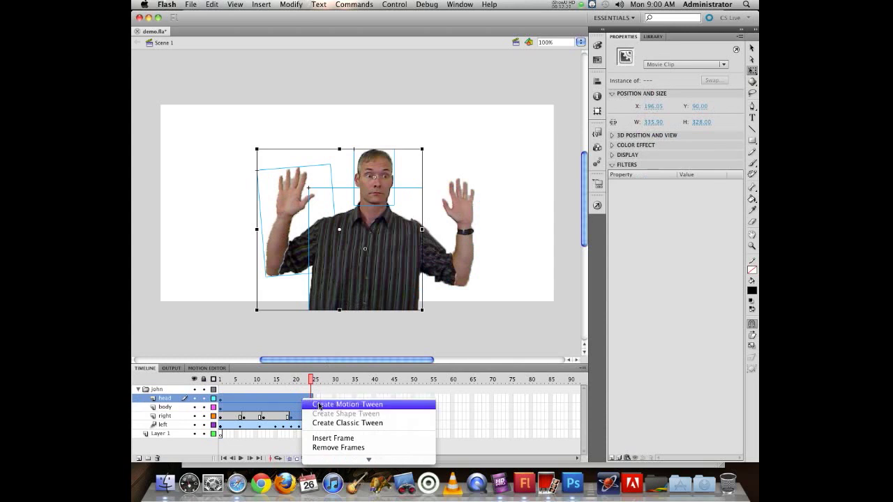
click(321, 404)
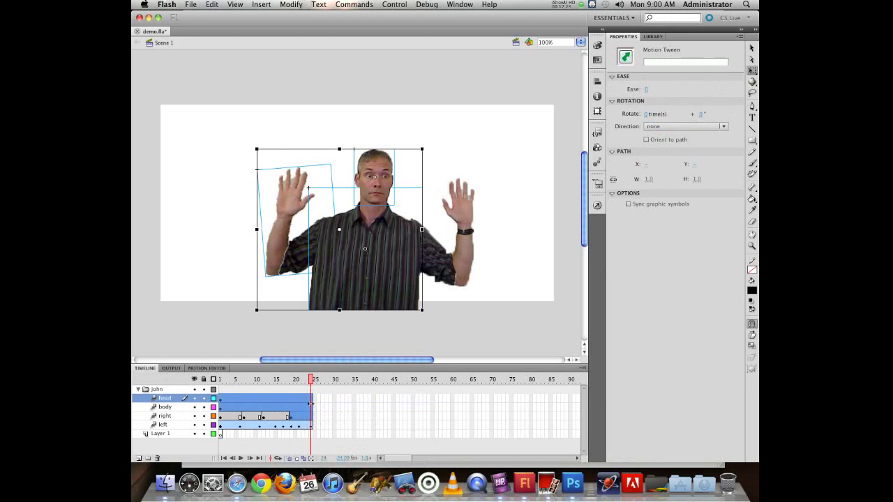
- Extend the head layer's motion tween span to frame 80
click(322, 400)
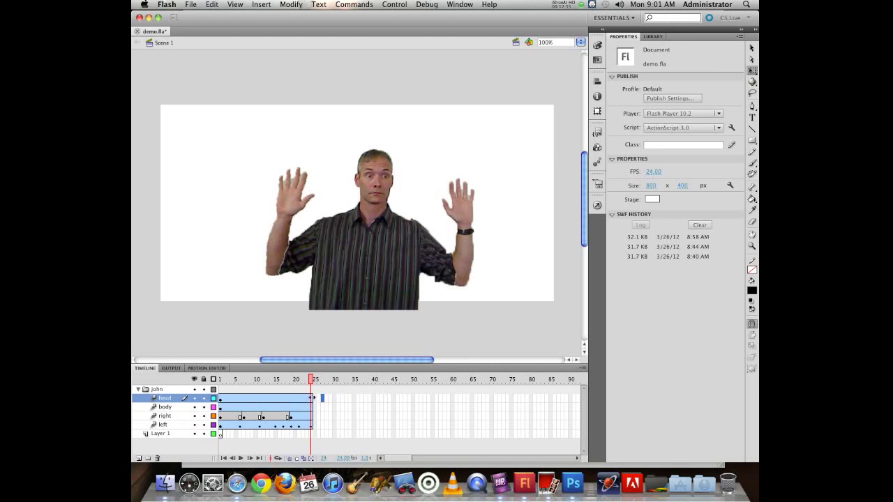
drag(312, 398, 401, 398)
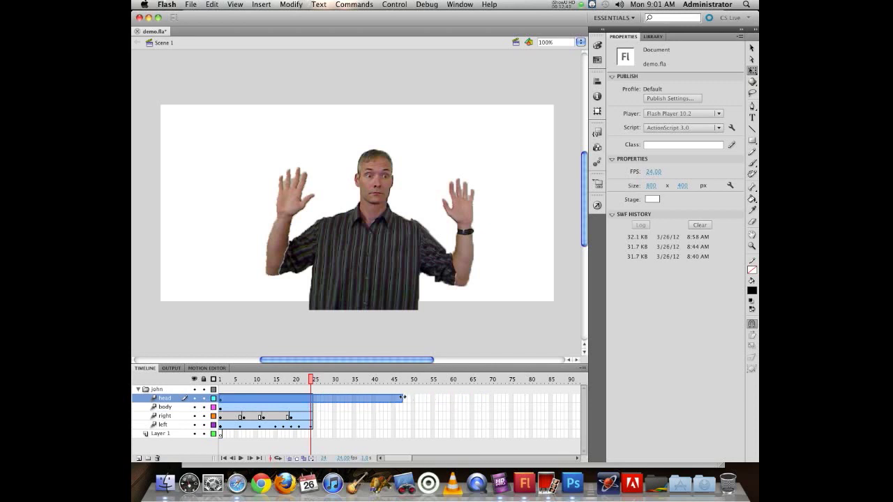
drag(403, 397, 532, 400)
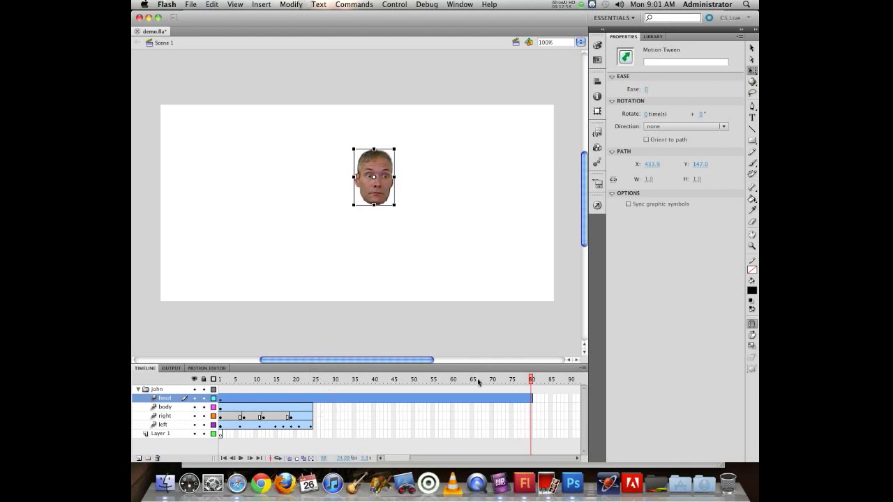
- Insert frames up to frame 80 on the body, right and left layers at once
click(531, 408)
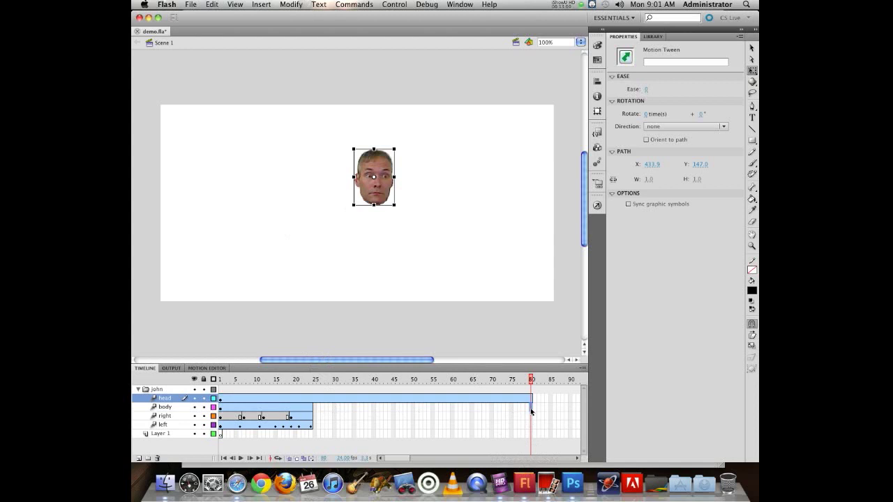
click(531, 427)
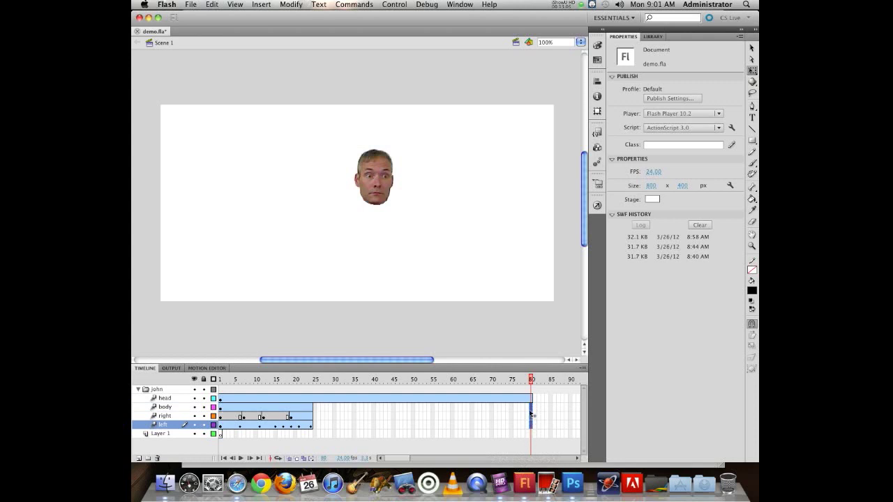
click(525, 409)
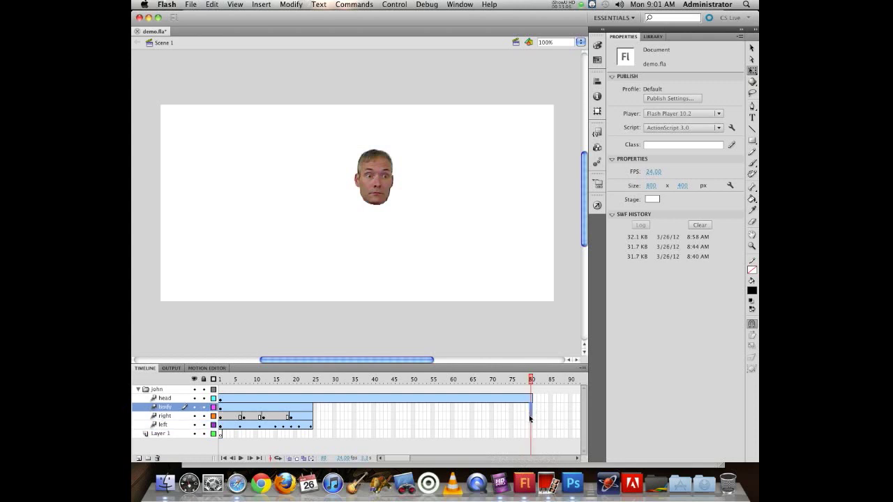
click(532, 426)
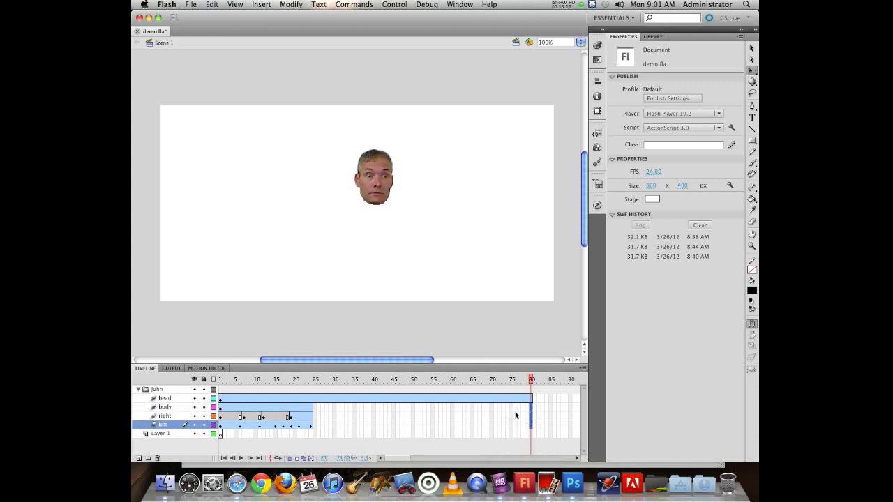
click(515, 408)
drag(531, 409, 530, 424)
key(F5)
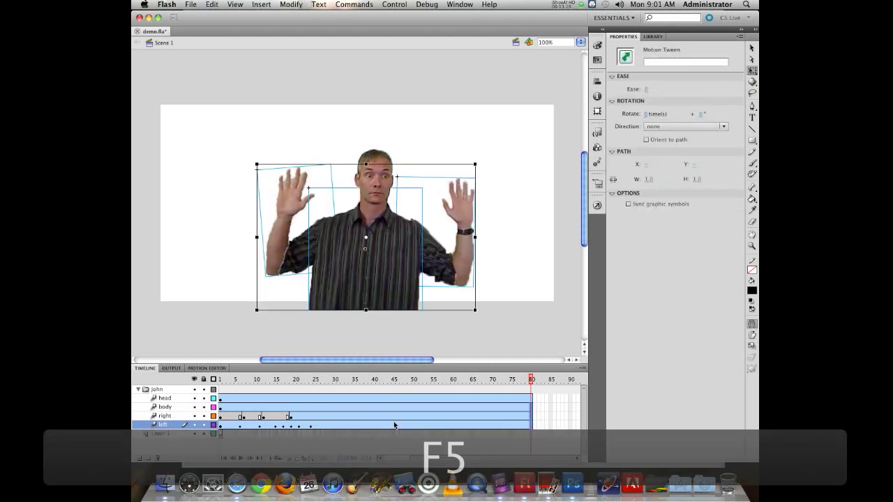
click(525, 241)
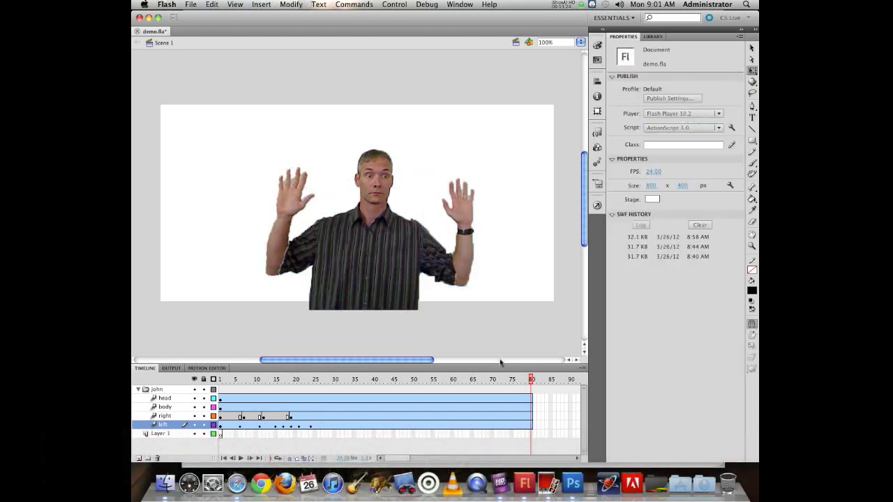
- Undo the frame insertion on the body, right and left layers and deselect their frame 80 cells
key(super+z)
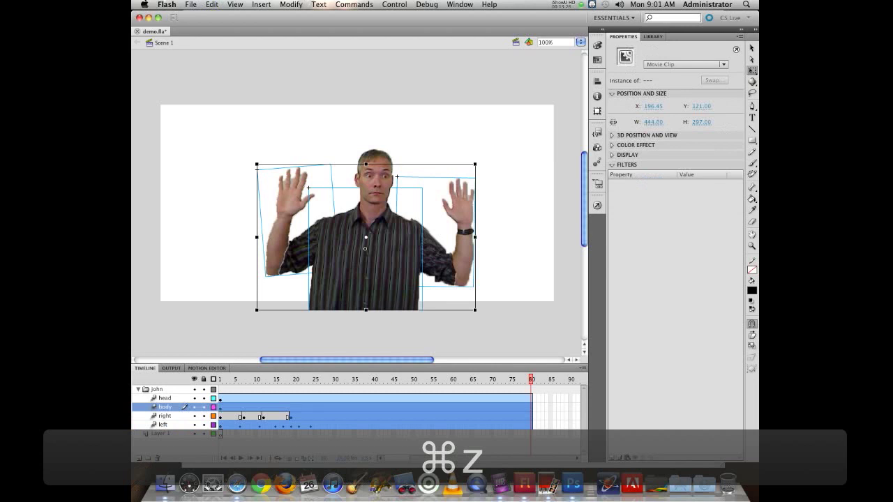
key(super+z)
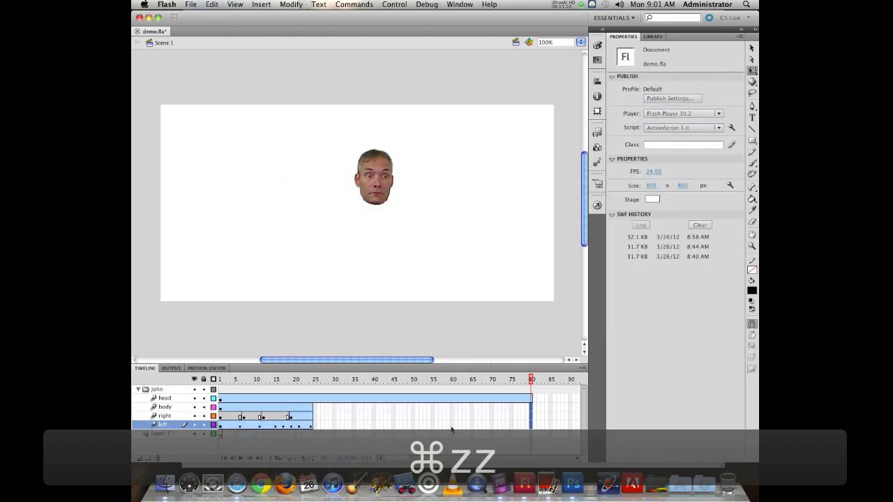
click(453, 416)
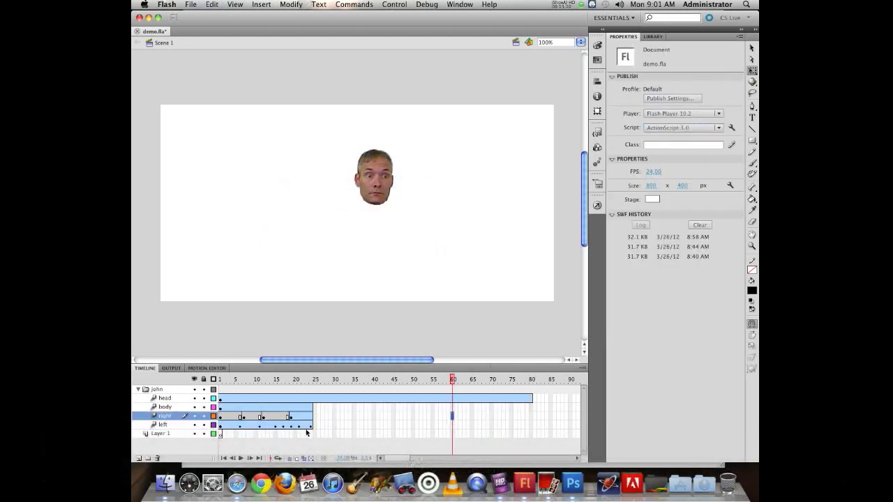
- Try stretching the left arm's tween span to frame 80, play it back to see the keyframe timing, and undo the stretch
drag(310, 425, 531, 431)
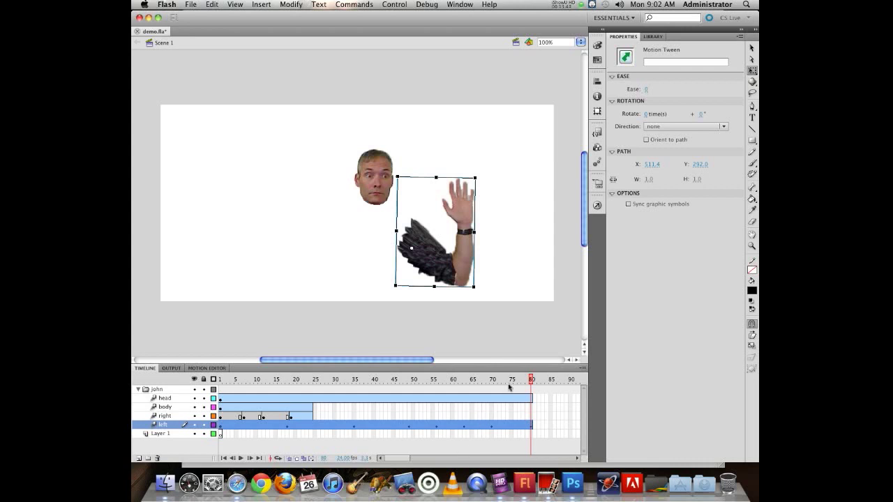
key(Return)
key(Return)
key(super+z)
key(super+z)
key(super+z)
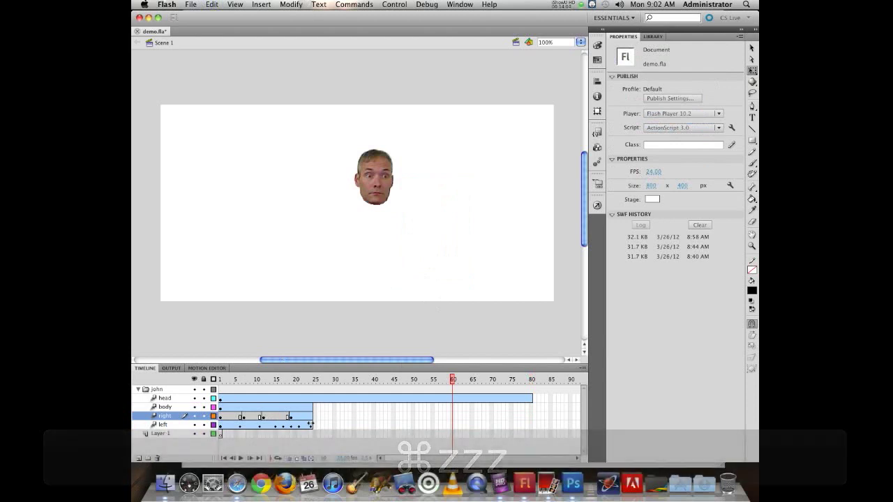
- Stretch the left layer's span to frame 80 once more to compare its keyframe spacing, and undo it
drag(312, 425, 530, 425)
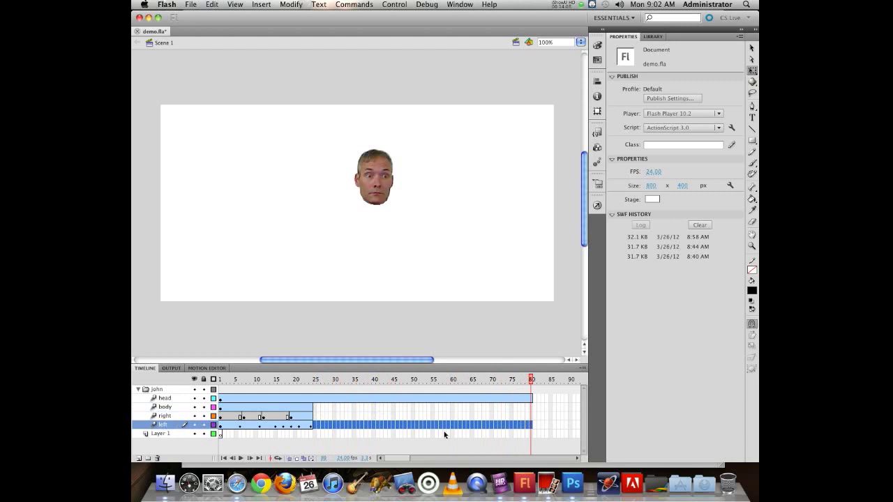
click(391, 434)
drag(311, 425, 532, 425)
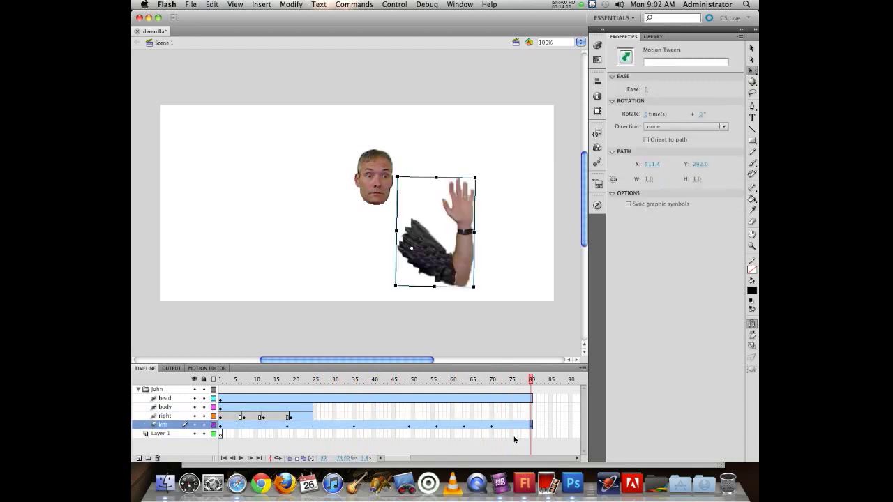
key(super+z)
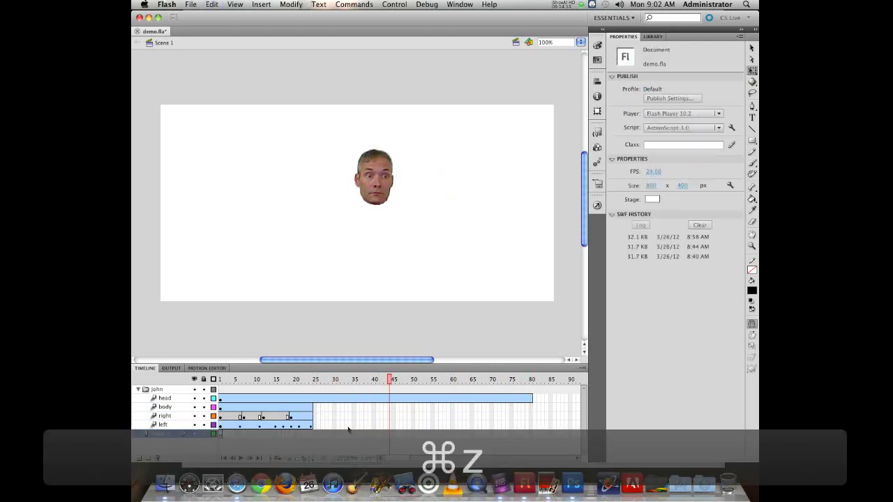
- Extend the left, body and right layers' tween spans to frame 80 by inserting frames there
click(530, 425)
key(F5)
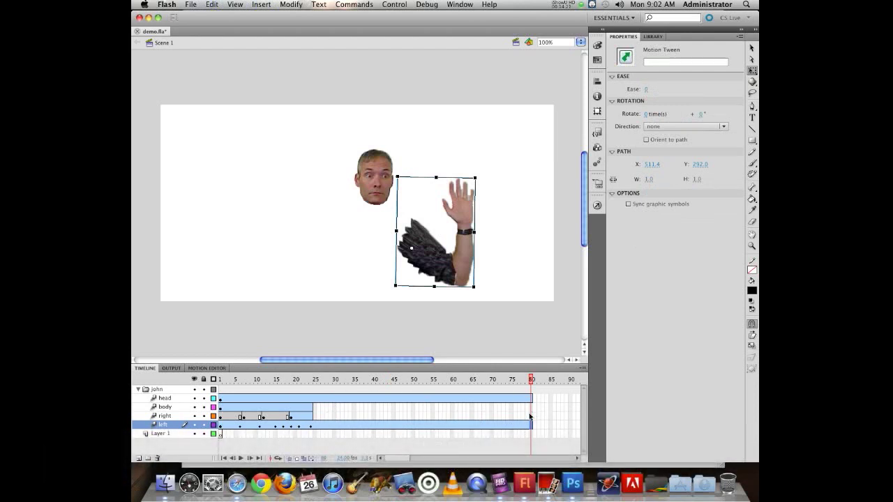
drag(531, 410, 527, 420)
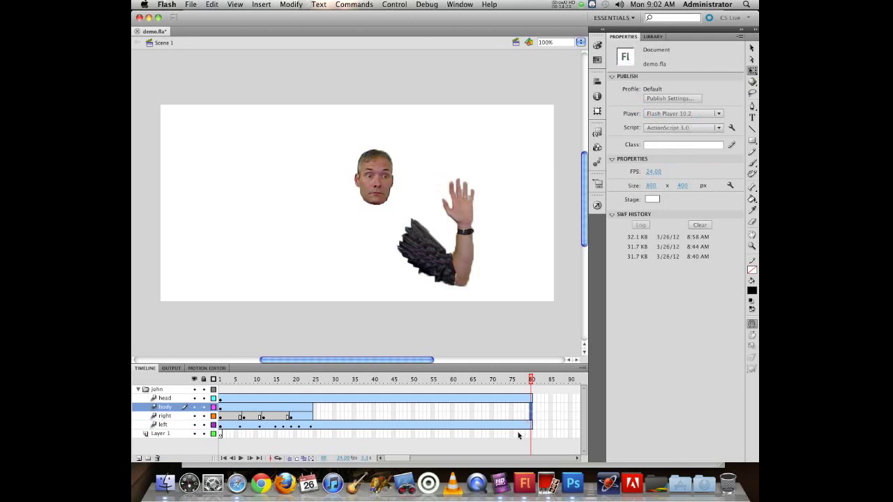
key(F5)
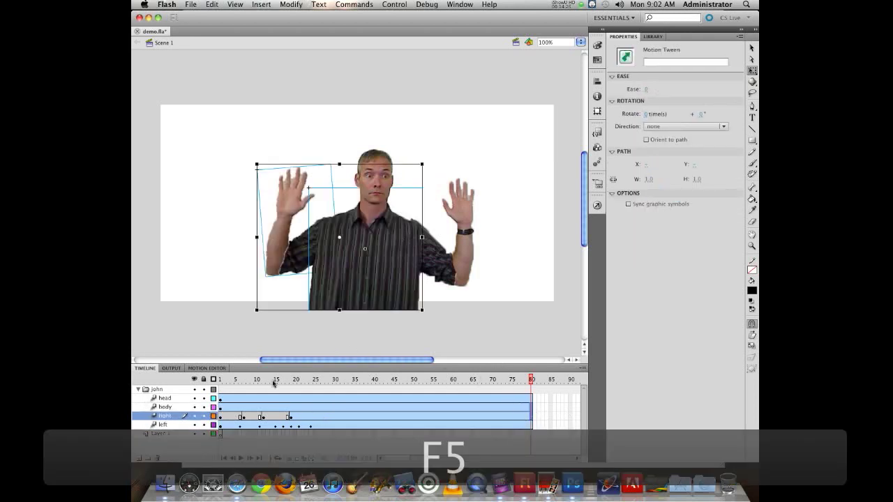
- Select all four figure parts at frame 27 and move them together left to about X 173
click(322, 379)
drag(247, 132, 317, 204)
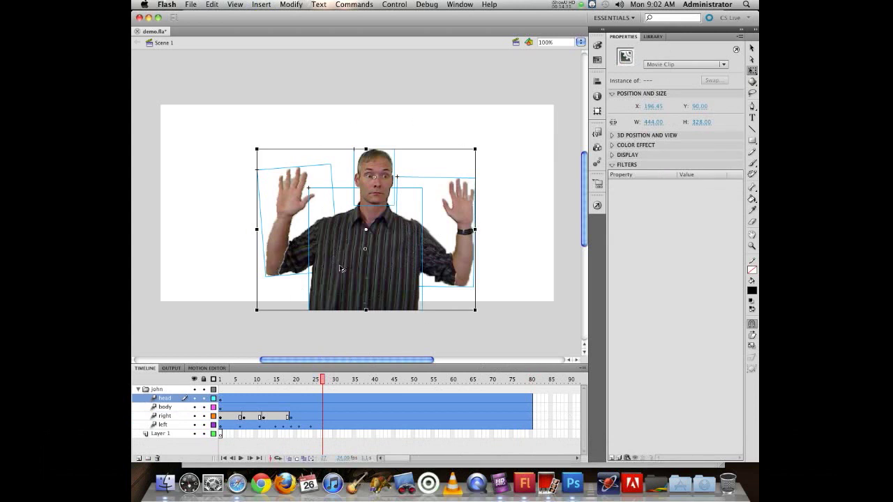
drag(355, 267, 346, 272)
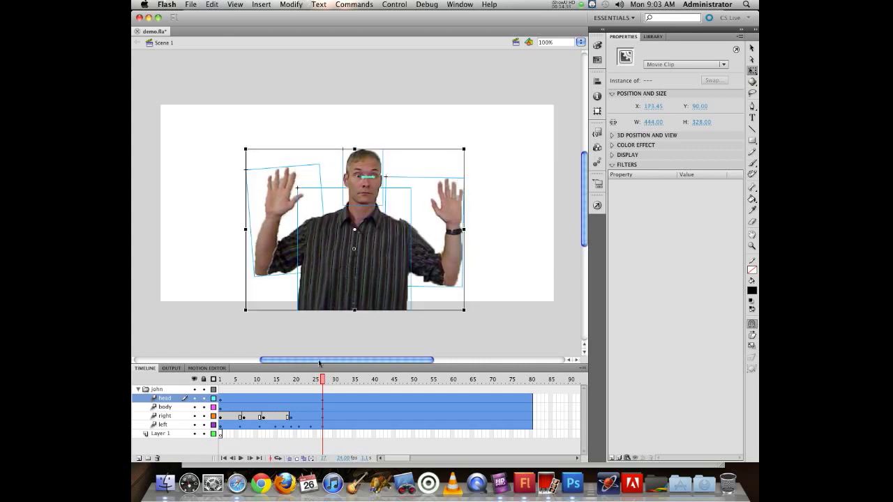
- Try moving only the body toward the stage's right side at frame 41, and undo that move
drag(326, 384, 377, 384)
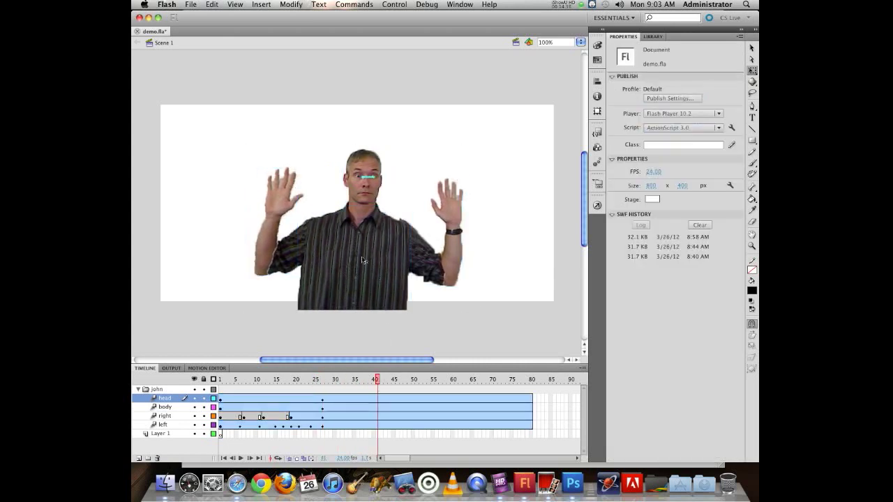
drag(330, 270, 417, 274)
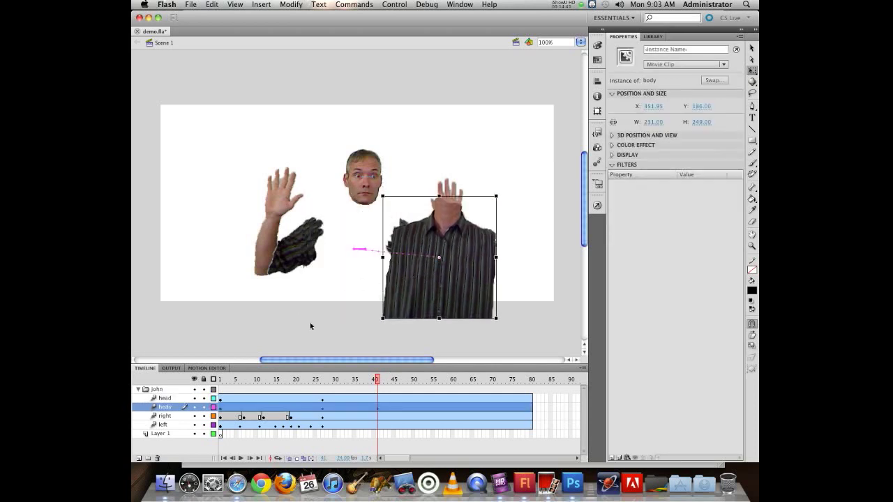
key(super+z)
key(super+z)
key(super+z)
key(super+z)
- Try moving the whole figure toward the stage's right side at frame 41, and scrub back to frame 27 to check the motion
drag(348, 264, 456, 265)
click(377, 381)
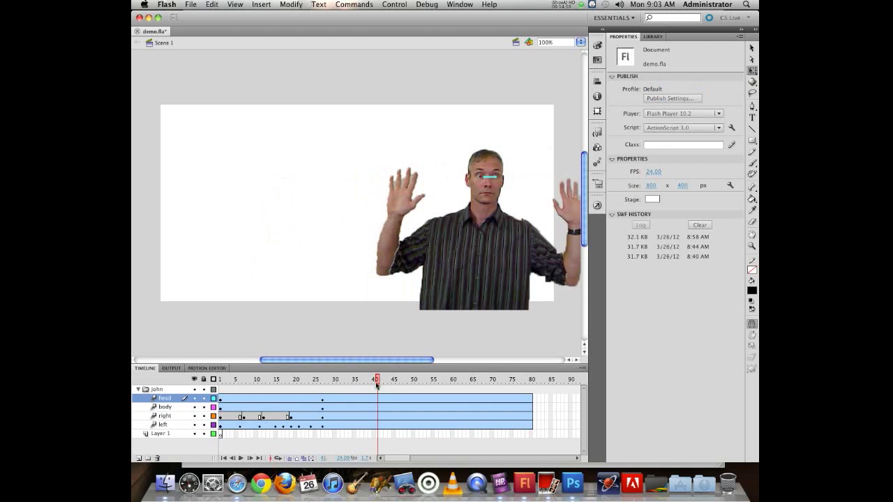
drag(376, 381, 323, 375)
- Undo the whole-figure moves made at frames 41 and 27
key(super+z)
key(super+z)
key(super+z)
key(super+z)
key(super+z)
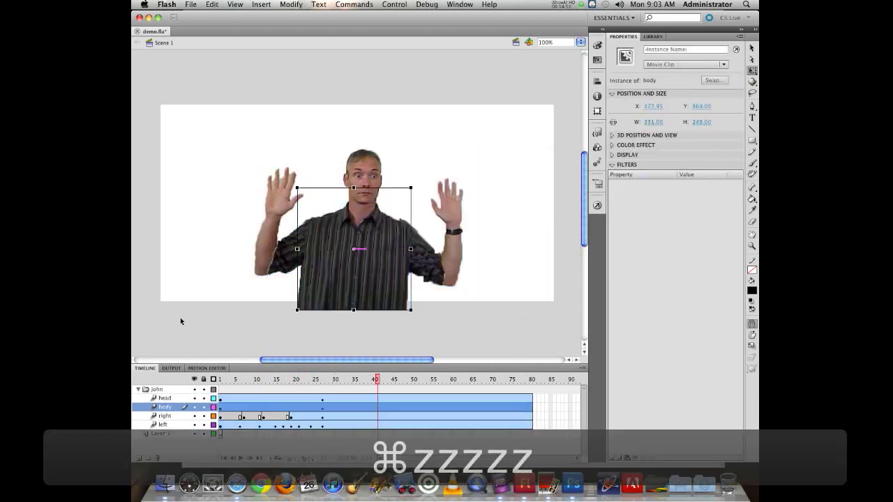
key(super+z)
key(super+z)
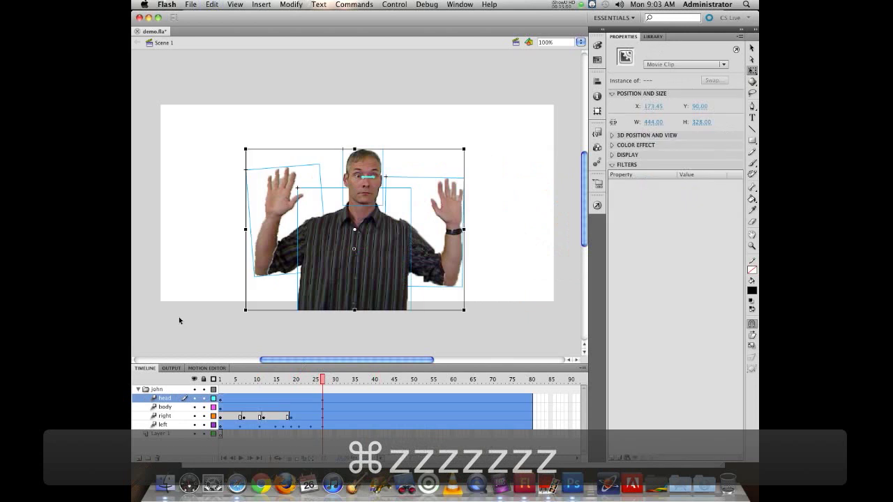
key(super+z)
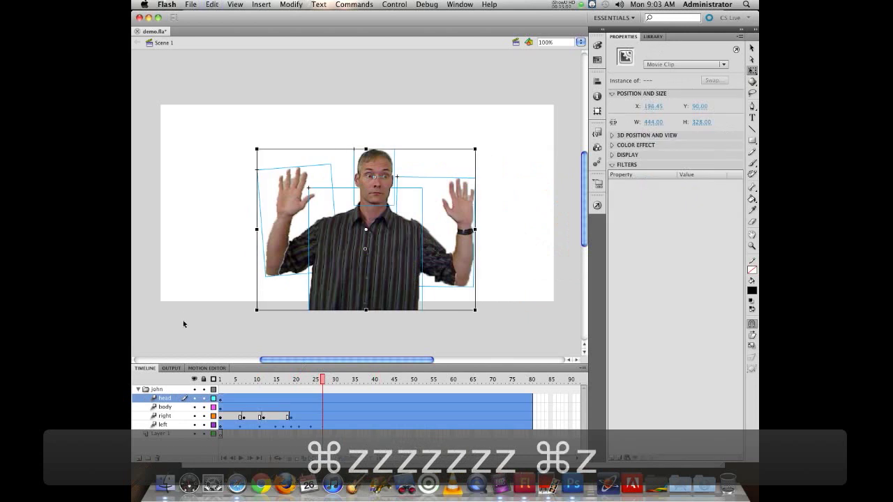
- Reselect all figure parts at frame 27, shift them about 15 px right, and scrub back to frame 1
click(225, 154)
drag(234, 119, 502, 321)
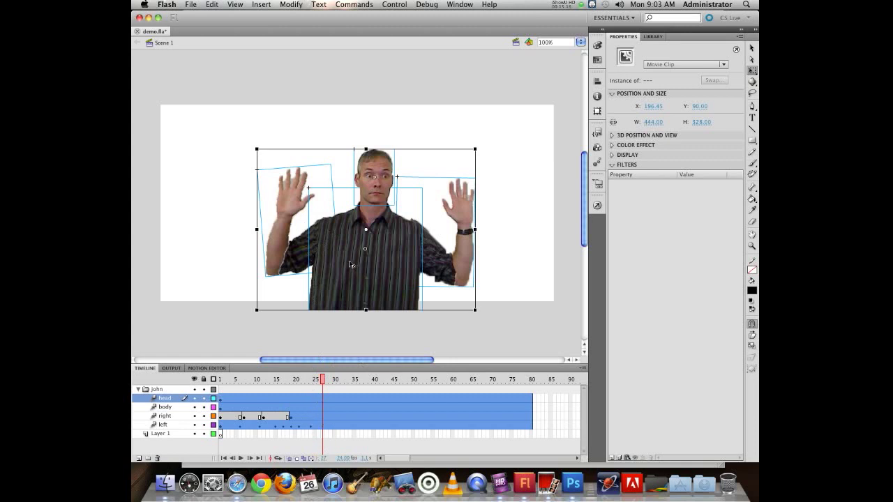
drag(350, 265, 358, 265)
drag(323, 381, 202, 339)
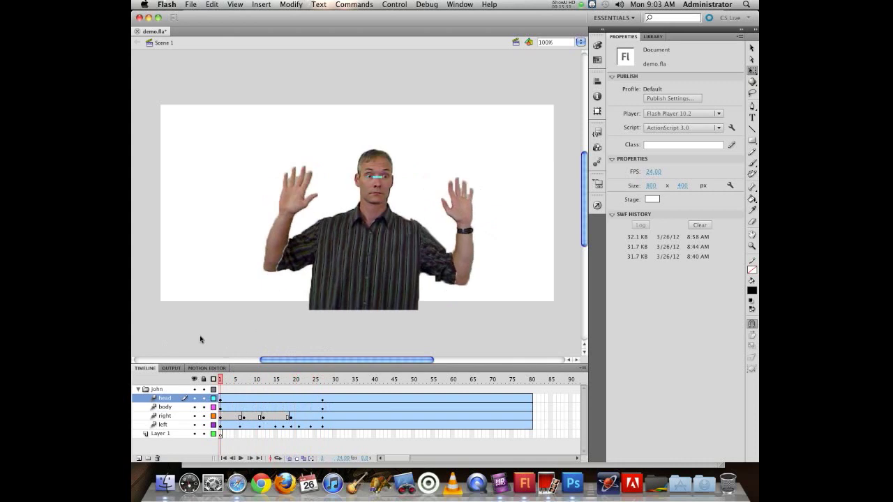
- Scrub between frames 15 and 27 to examine how the new frame 27 keyframes affect the arm layers' earlier motion
click(312, 427)
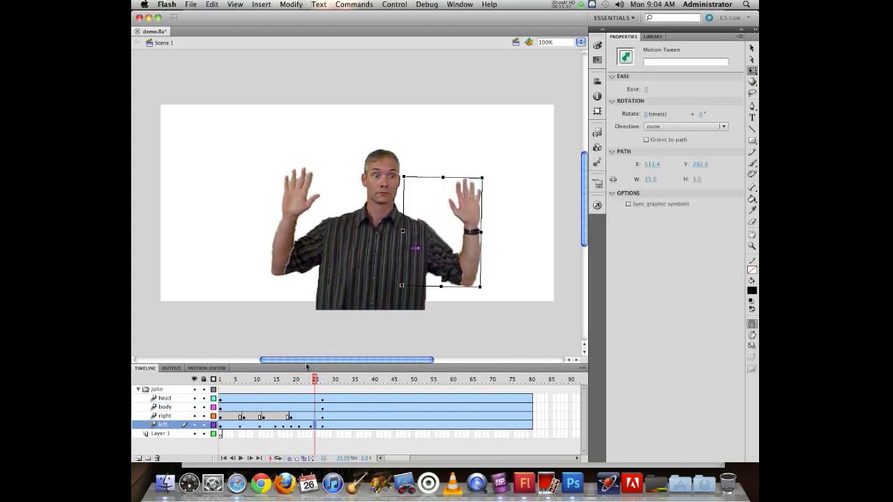
drag(312, 381, 276, 377)
click(243, 421)
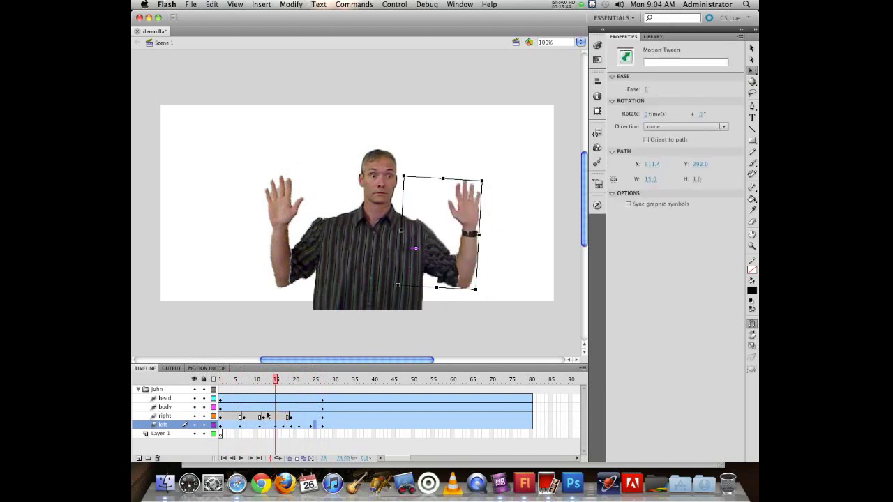
drag(275, 377, 319, 357)
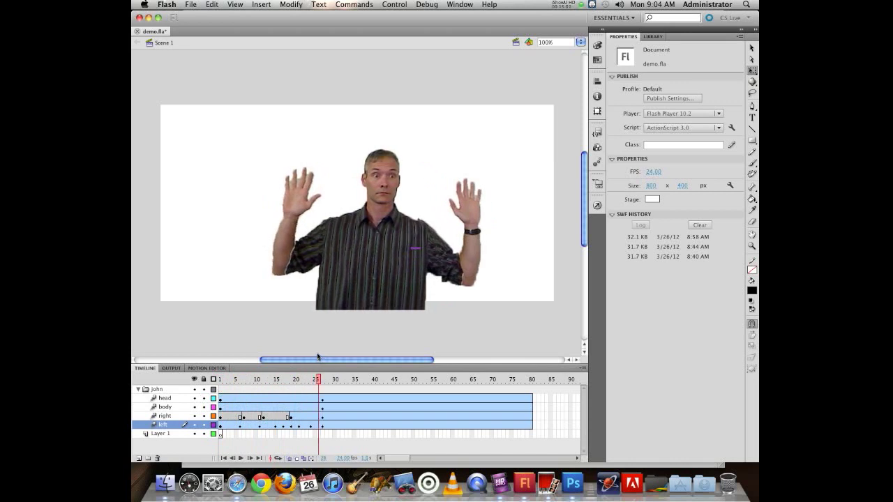
drag(318, 356, 322, 382)
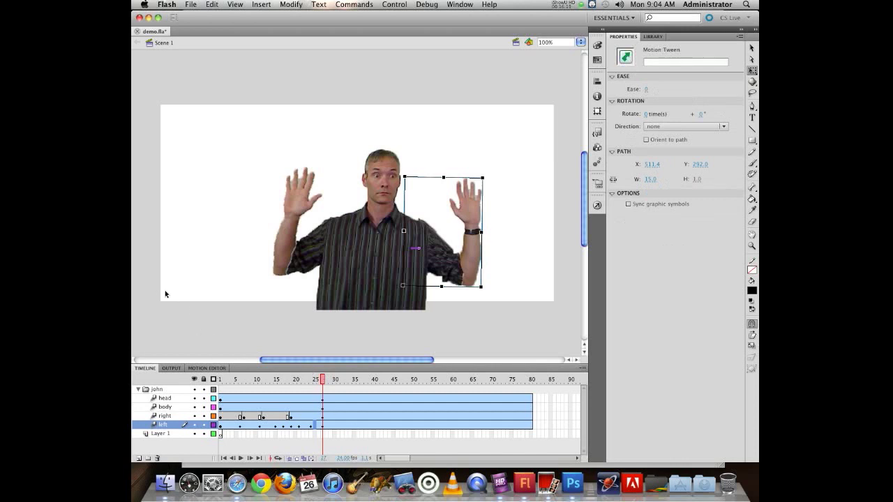
- Undo the figure's shift at frame 27 on all four layers
key(super+z)
key(super+z)
key(super+z)
key(super+z)
key(super+z)
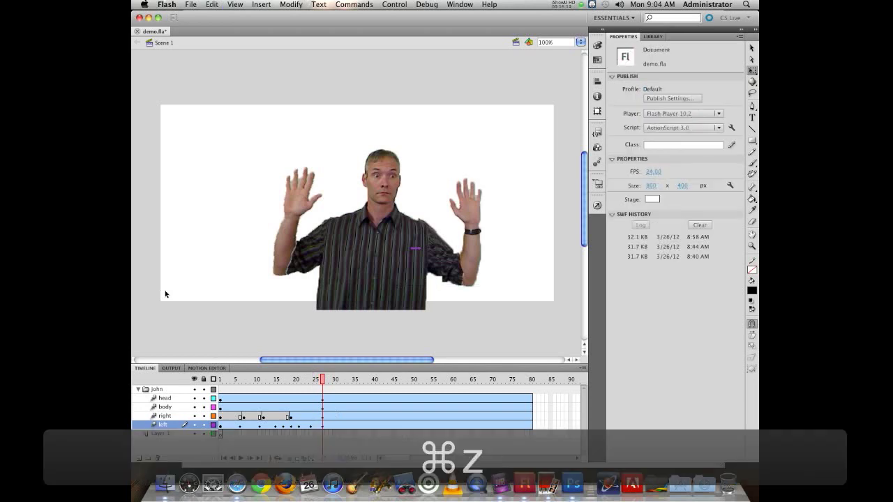
key(super+z)
key(super+z)
key(super+z)
key(super+z)
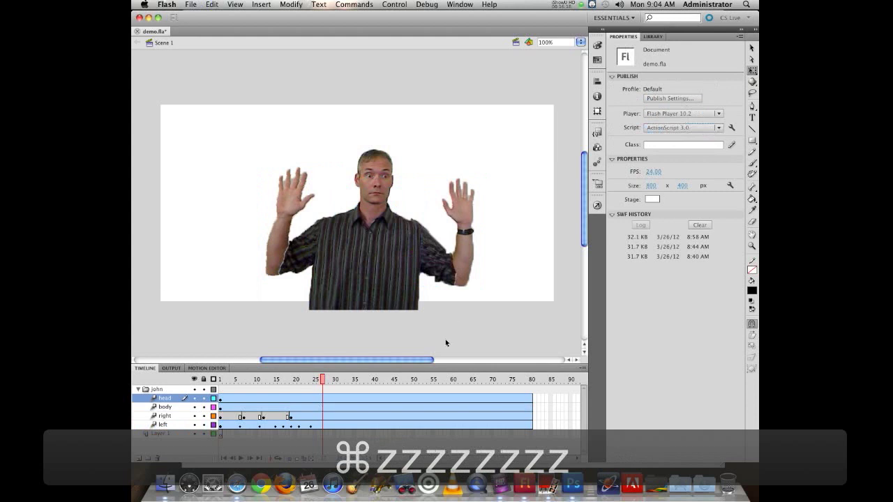
- Select the frame 28 cells of the head, body, right and left layers together
drag(322, 379, 328, 349)
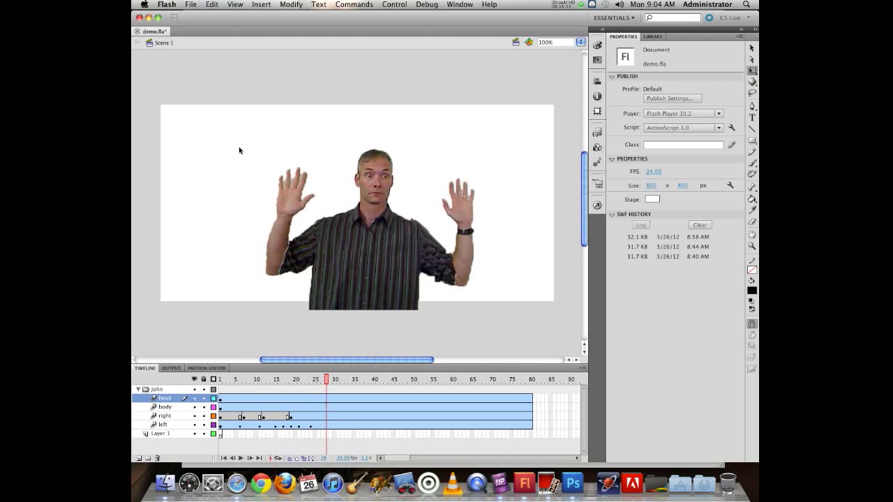
click(325, 401)
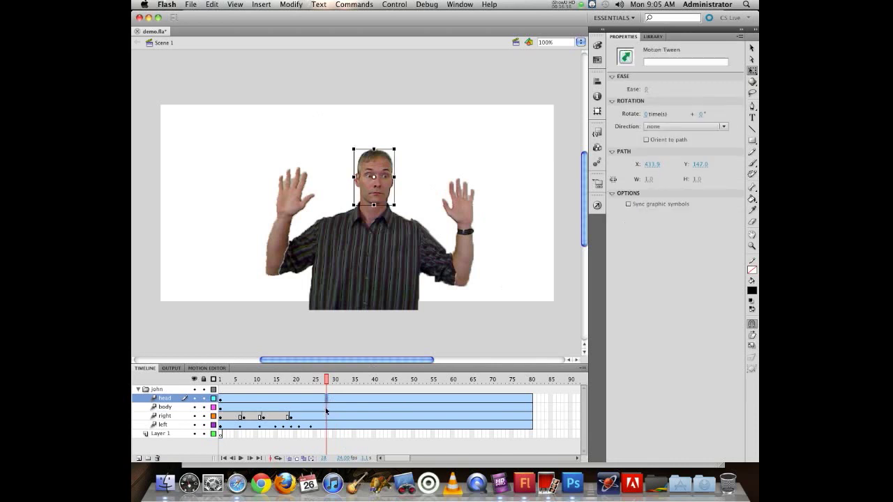
click(326, 408)
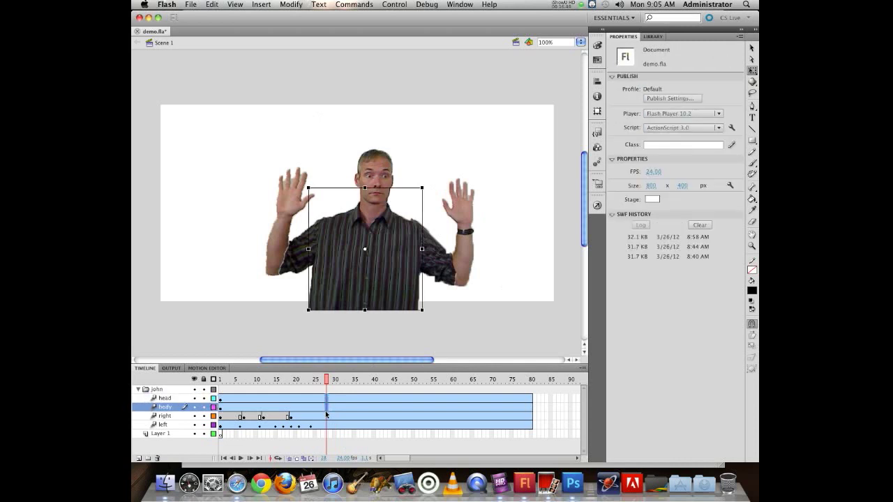
click(327, 425)
click(317, 444)
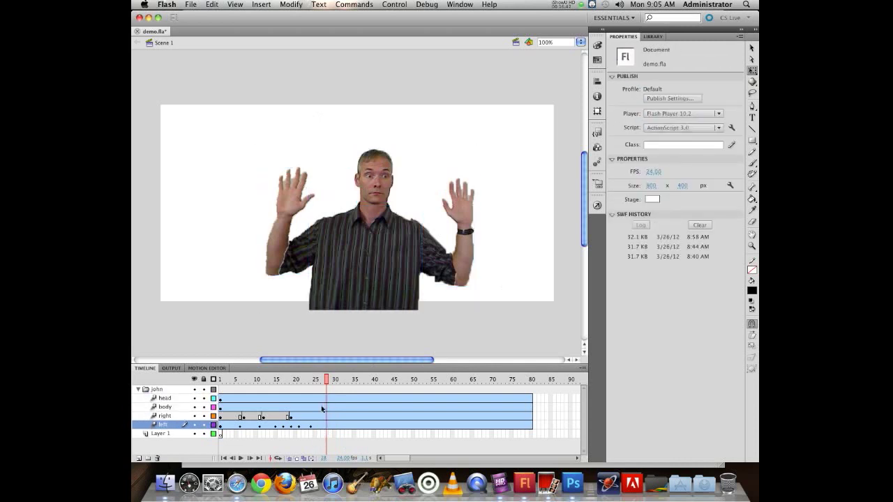
click(327, 424)
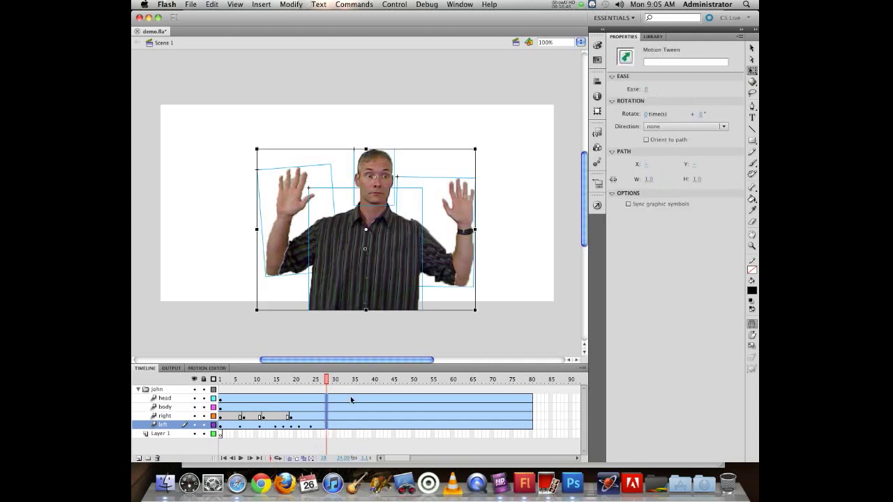
- Try splitting the head and right layers' motion tweens at frame 26, and undo the splits
click(353, 399)
click(354, 407)
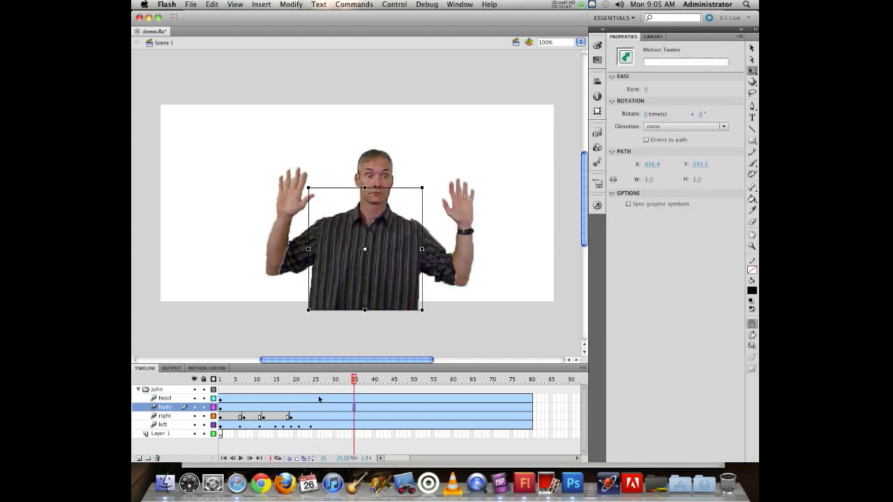
click(319, 400)
click(319, 399)
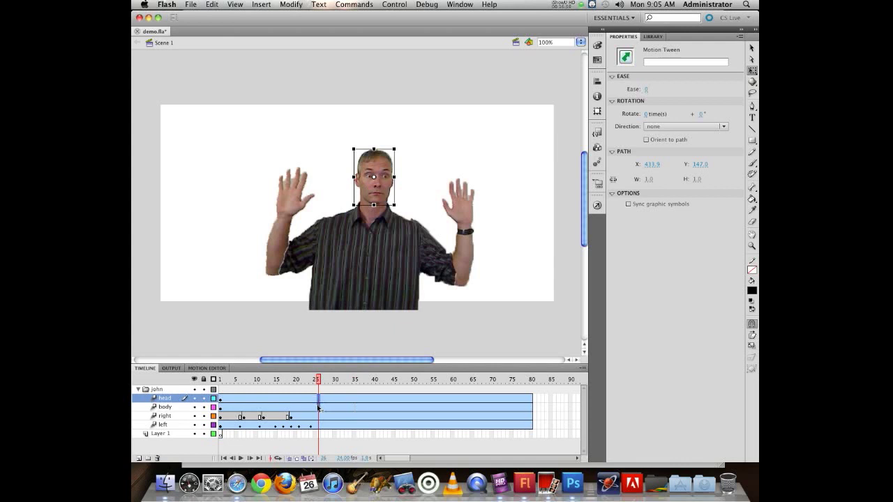
drag(318, 417, 317, 426)
mouse_move(319, 427)
mouse_down()
mouse_move(319, 408)
mouse_move(319, 418)
mouse_up()
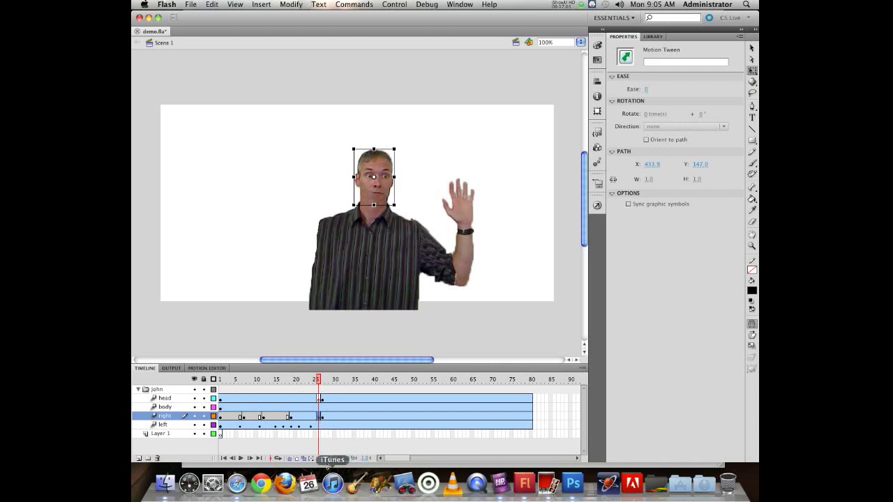
key(super+z)
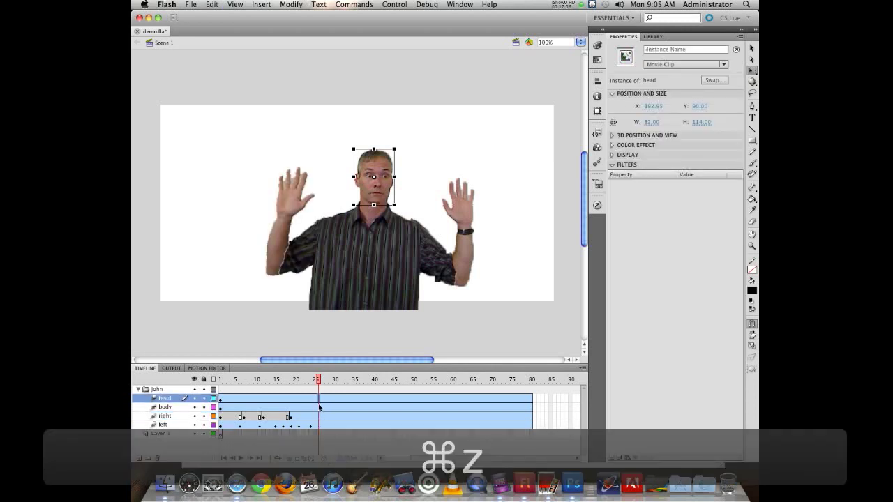
key(super+z)
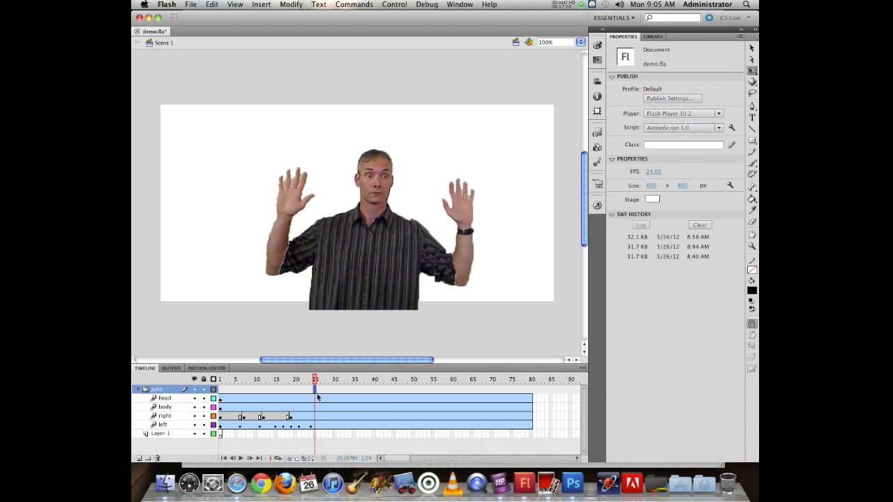
- Select the frame 26 cells across all four figure layers, and check individual frames of the body and head spans
click(319, 424)
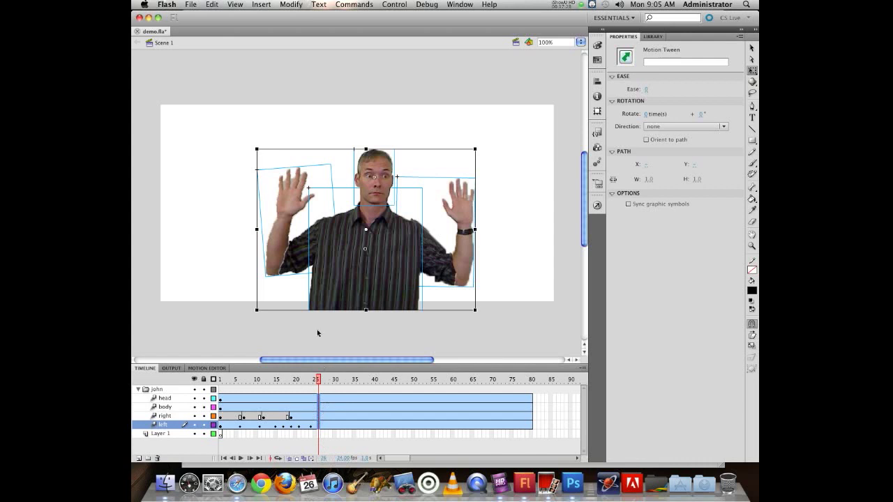
click(371, 395)
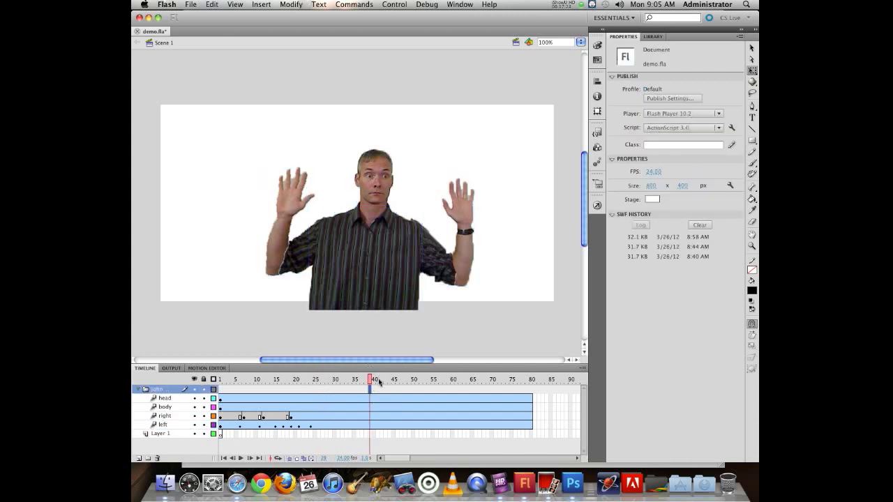
click(323, 407)
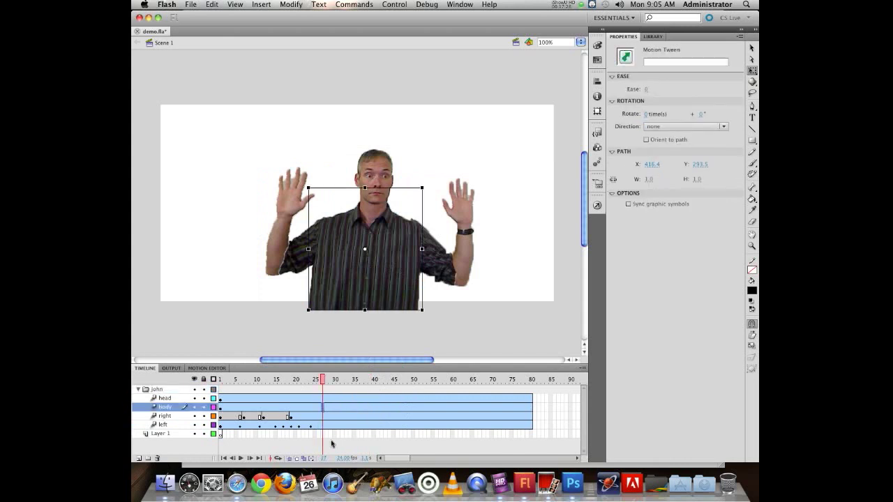
click(411, 410)
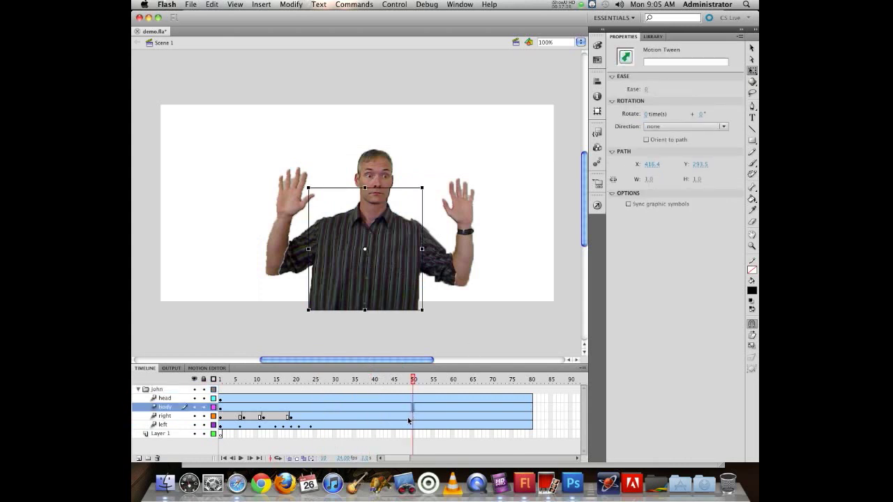
click(323, 399)
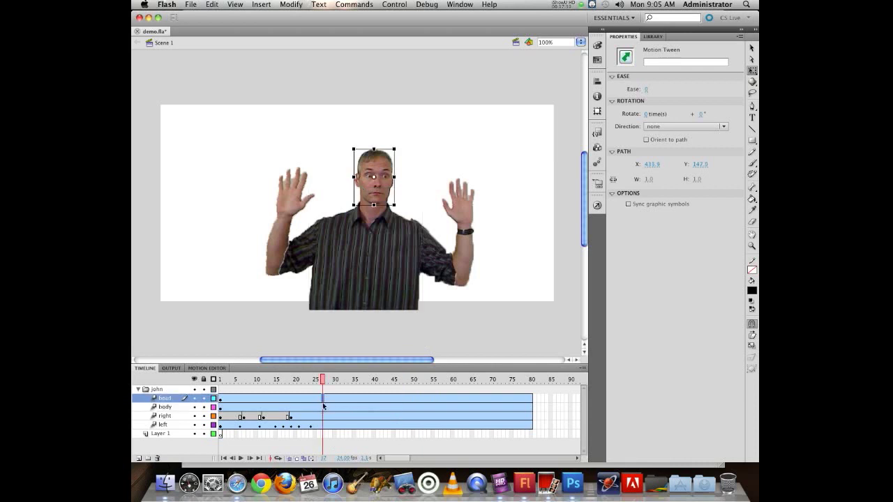
click(331, 390)
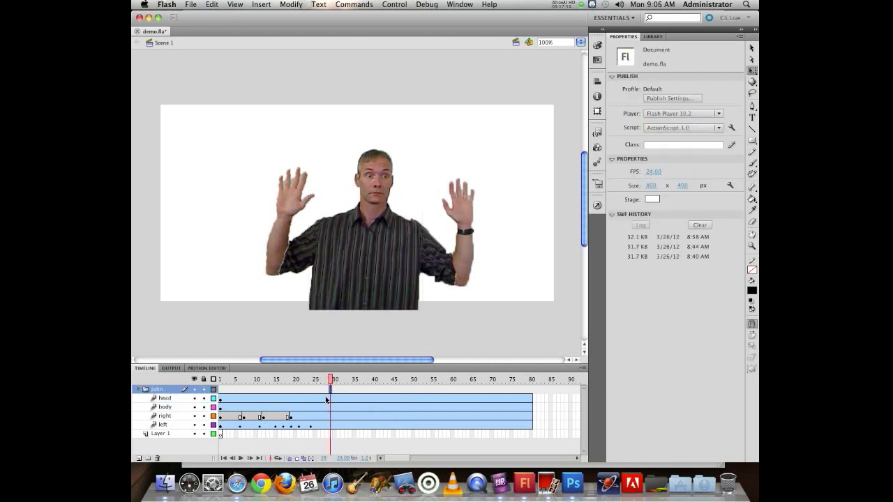
- Select the frame 28 cells of the head, body, right and left layers together and insert keyframes there
click(329, 399)
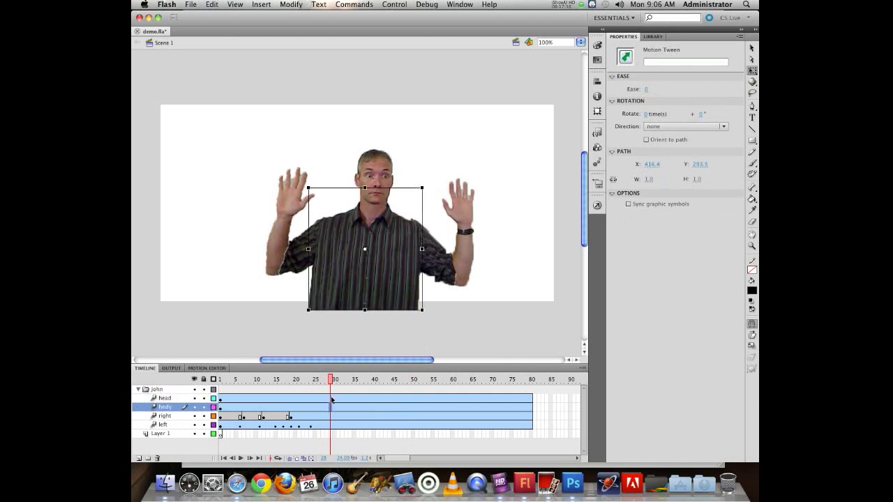
click(328, 391)
drag(327, 401, 326, 425)
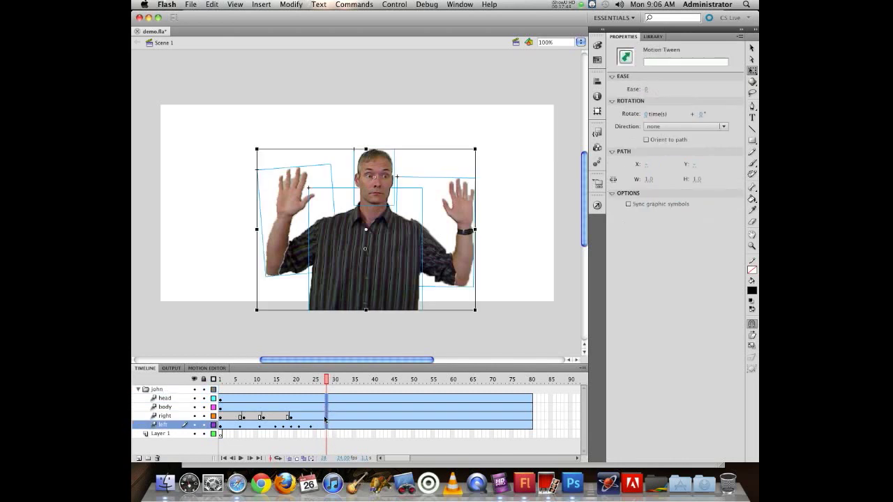
key(F6)
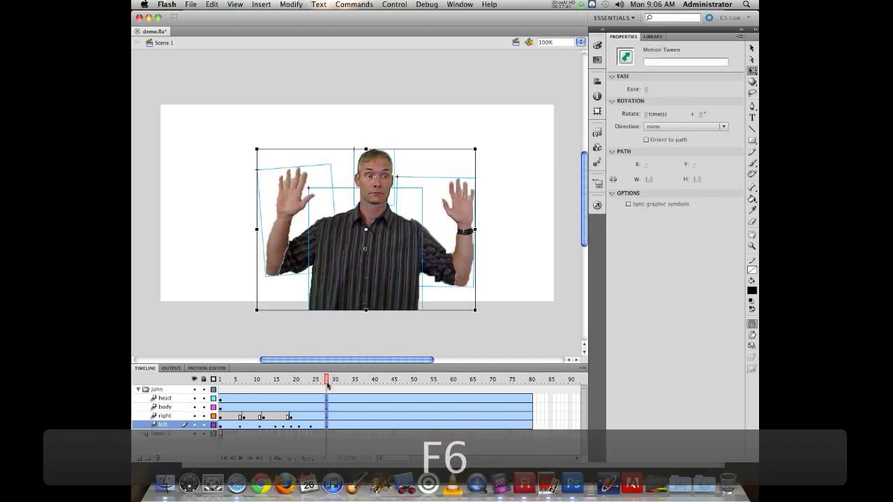
- At frame 42, select the whole figure and move it horizontally about 155 px to the right
drag(328, 381, 382, 379)
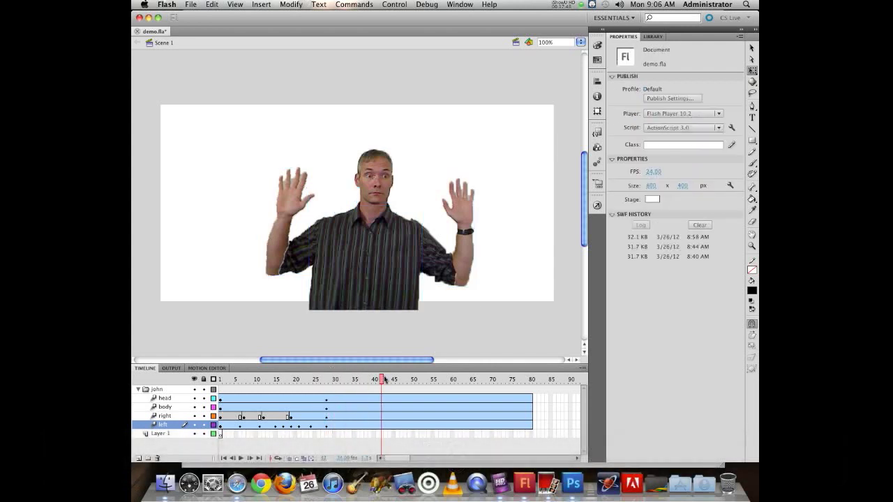
drag(255, 150, 420, 257)
- At frame 58, try rotating the whole figure counterclockwise and shifting it slightly down, and check the tween back to frame 28
drag(380, 381, 444, 378)
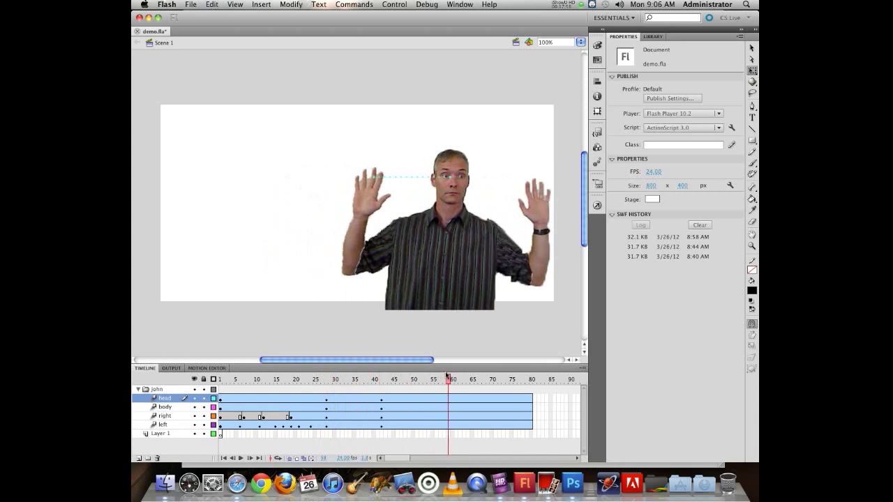
drag(329, 126, 551, 307)
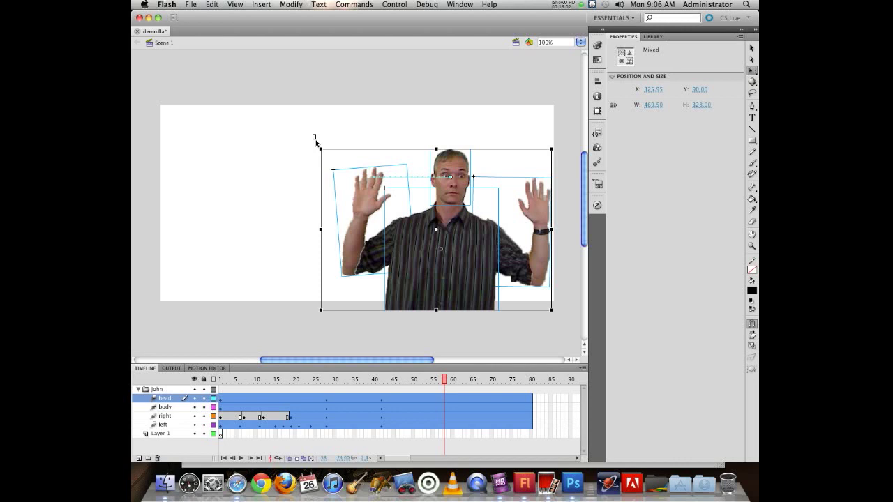
drag(315, 148, 300, 182)
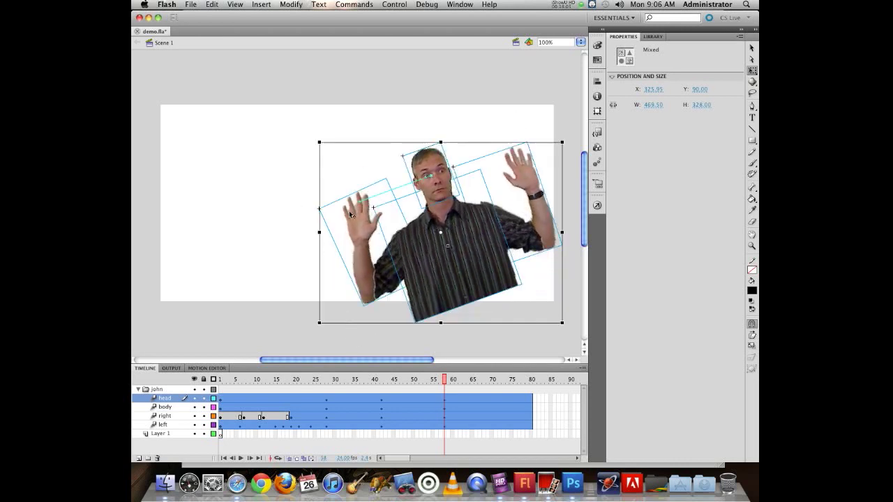
drag(427, 255, 421, 276)
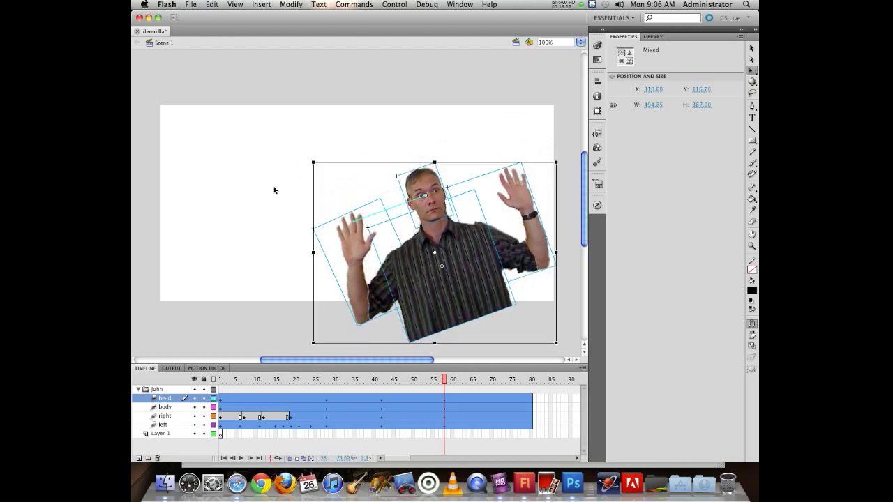
drag(440, 377, 327, 330)
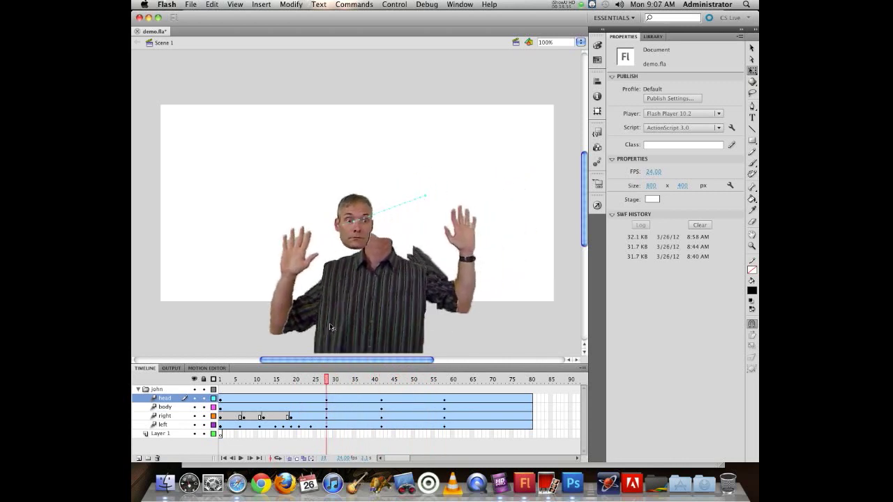
- Undo the whole figure's rotation and shift at frame 58
key(super+z)
key(super+z)
key(super+z)
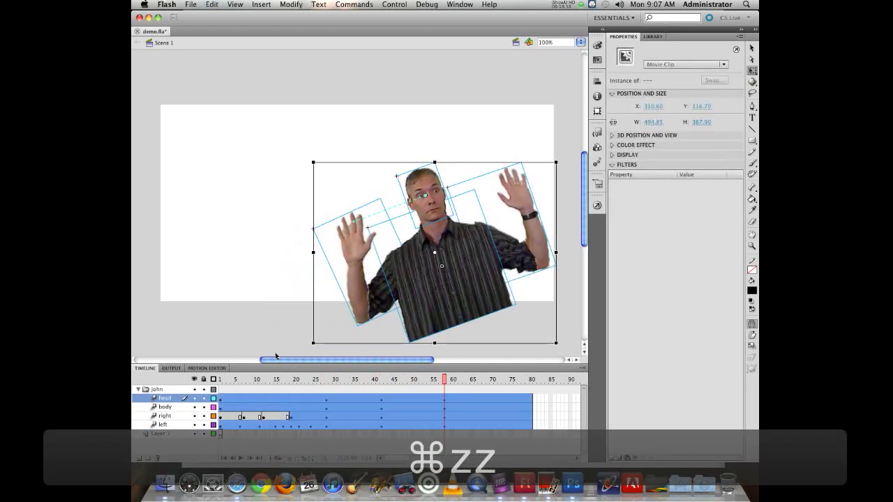
key(super+z)
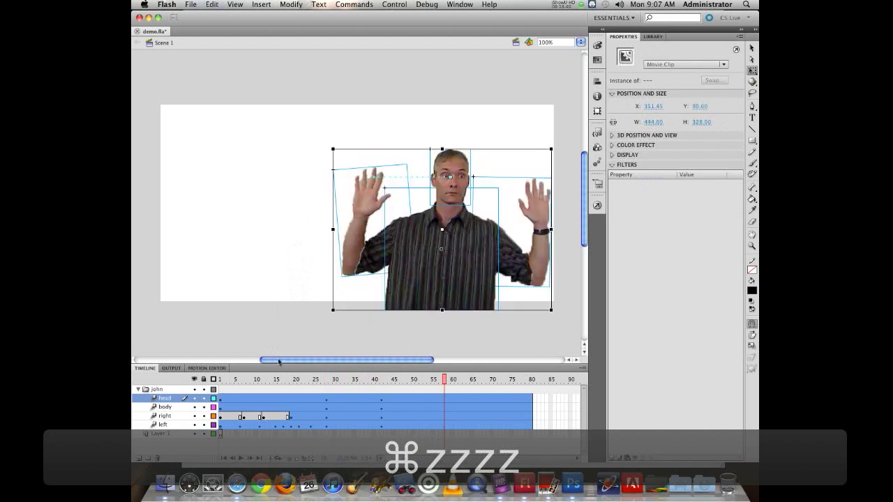
- At frame 35, rotate the right arm counterclockwise away from the head
drag(441, 381, 352, 358)
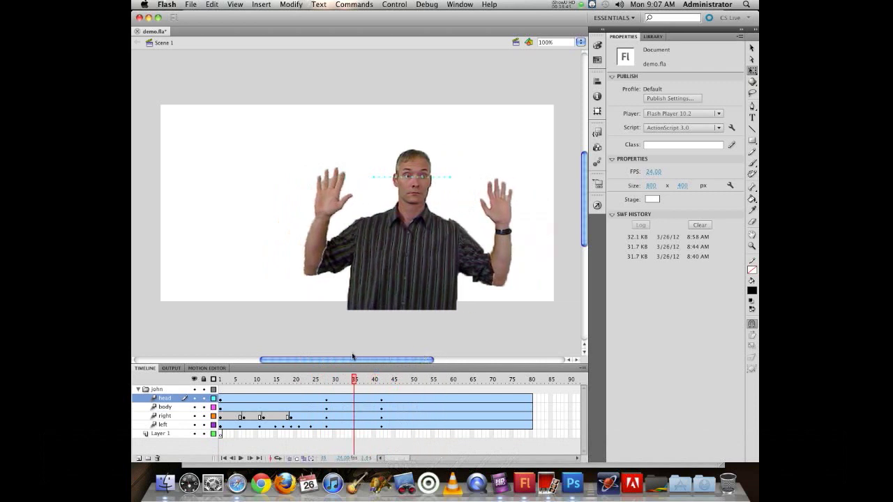
click(314, 225)
drag(290, 166, 285, 184)
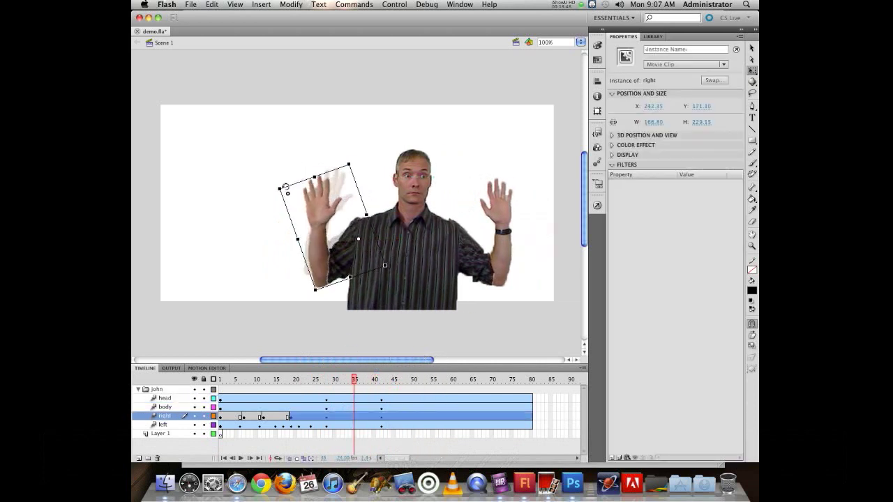
- At frame 37, rotate the right arm clockwise back toward the head
drag(355, 379, 362, 379)
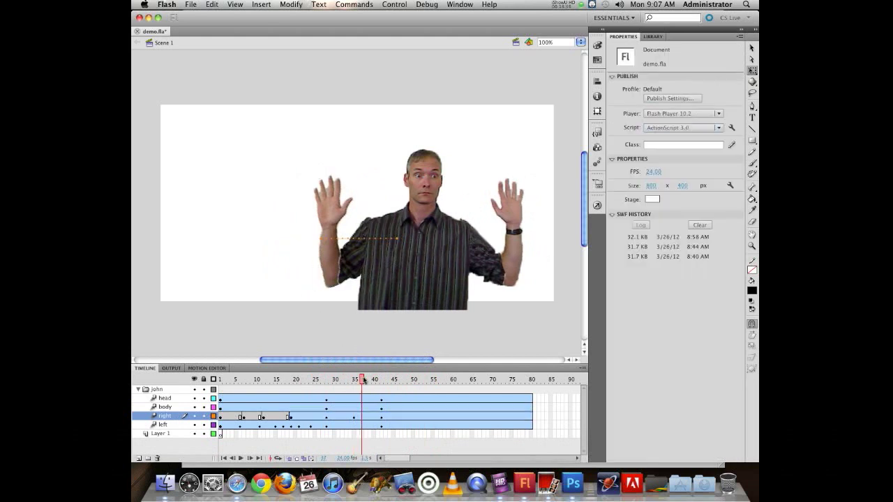
click(330, 232)
drag(285, 188, 326, 223)
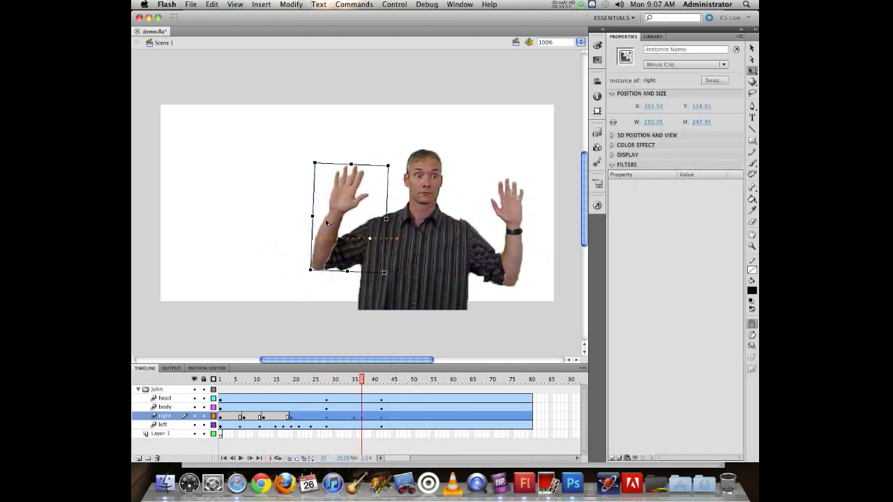
- At frame 34, move the head's transformation point down to the neck and tilt the head counterclockwise
drag(365, 382, 350, 358)
click(405, 168)
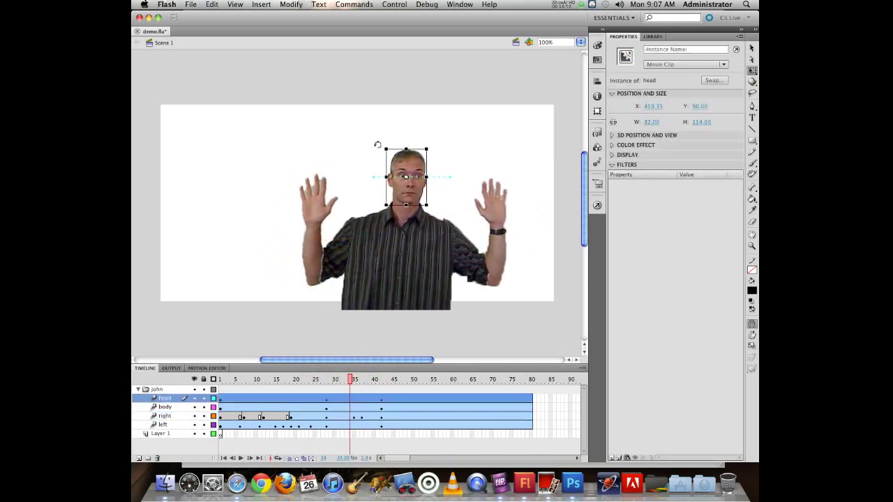
drag(380, 144, 374, 153)
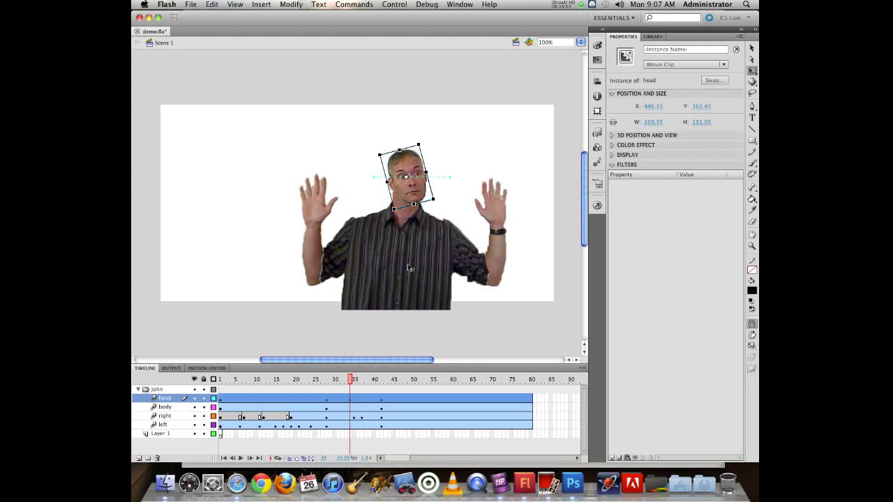
key(super+z)
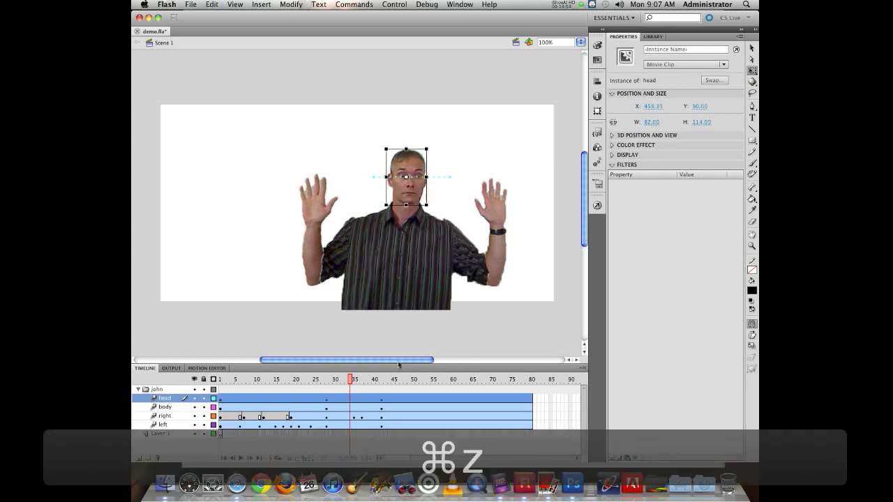
drag(406, 177, 406, 202)
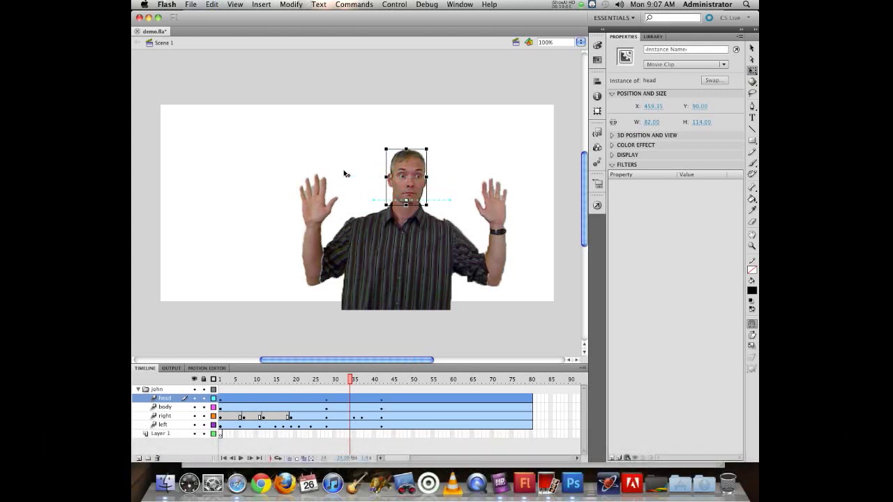
drag(380, 145, 368, 144)
- Straighten the head upright at frame 42 and tilt it clockwise at frame 44
drag(353, 381, 383, 351)
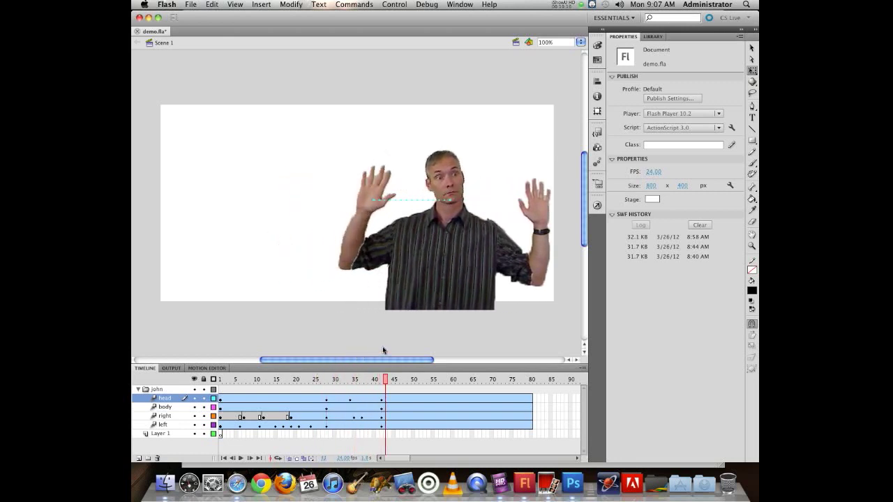
drag(384, 348, 381, 349)
click(445, 164)
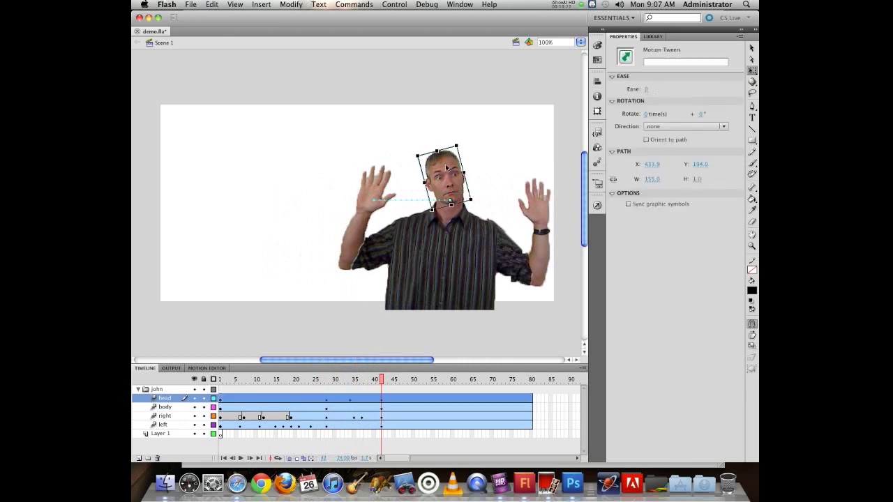
drag(457, 139, 470, 144)
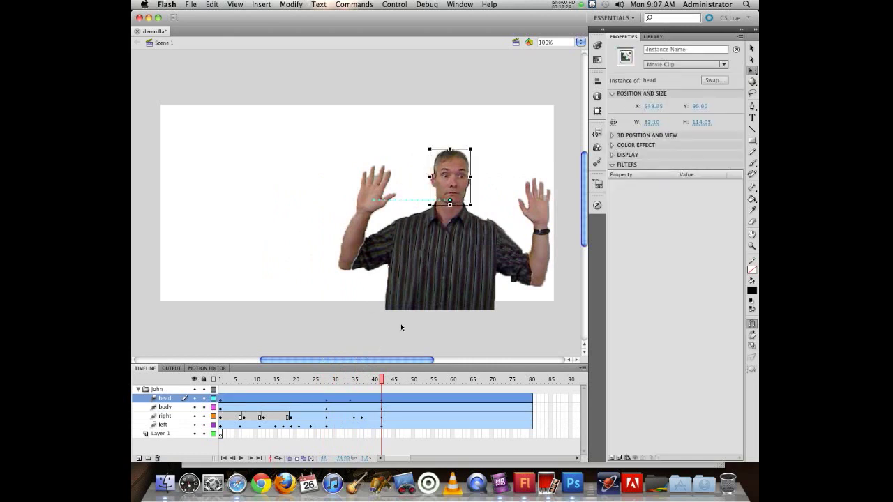
drag(382, 379, 390, 379)
drag(474, 142, 483, 155)
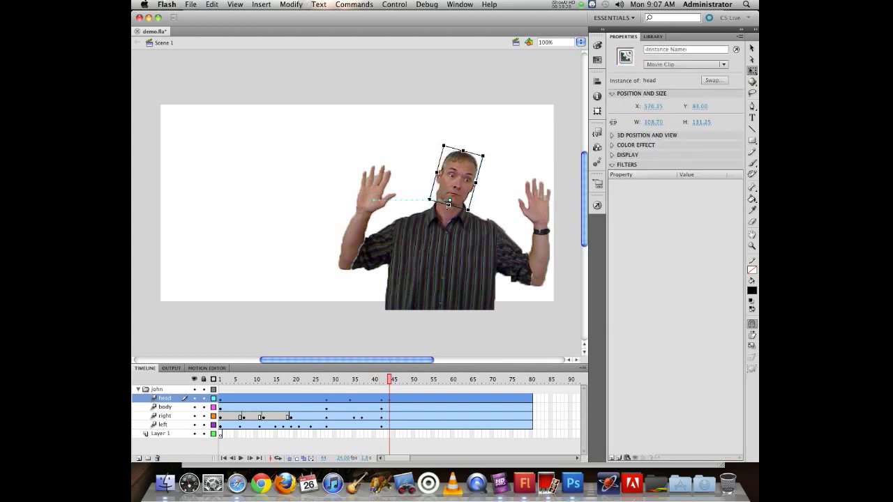
- Try shifting the tilted head slightly left onto the neck at frame 44
key(Left)
key(Left)
key(Left)
key(Left)
key(Left)
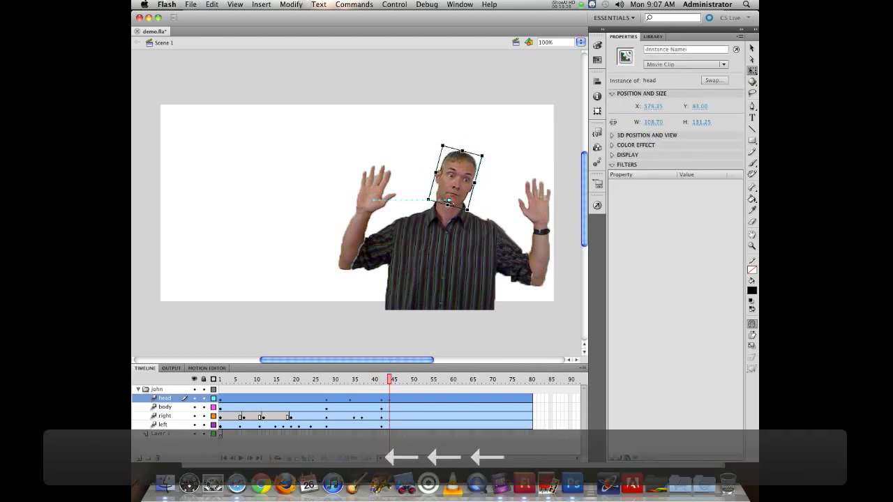
key(Left)
key(Left)
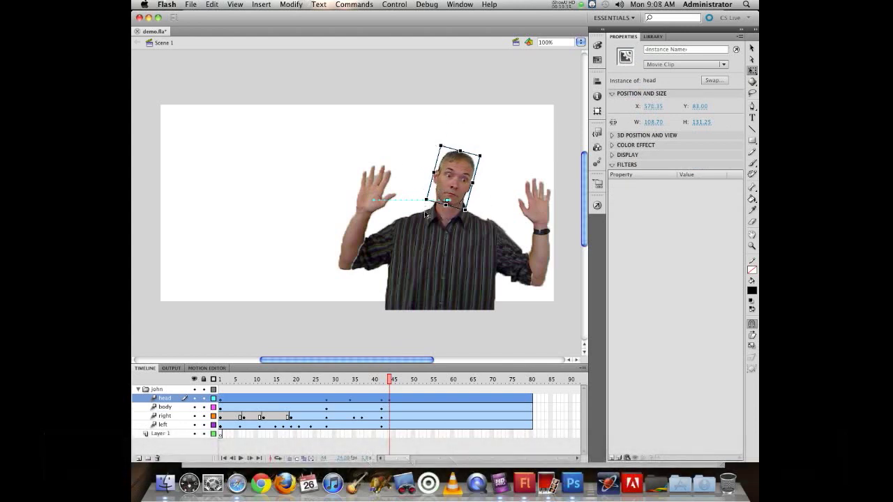
mouse_move(447, 189)
mouse_down()
mouse_move(455, 189)
mouse_move(445, 193)
mouse_up()
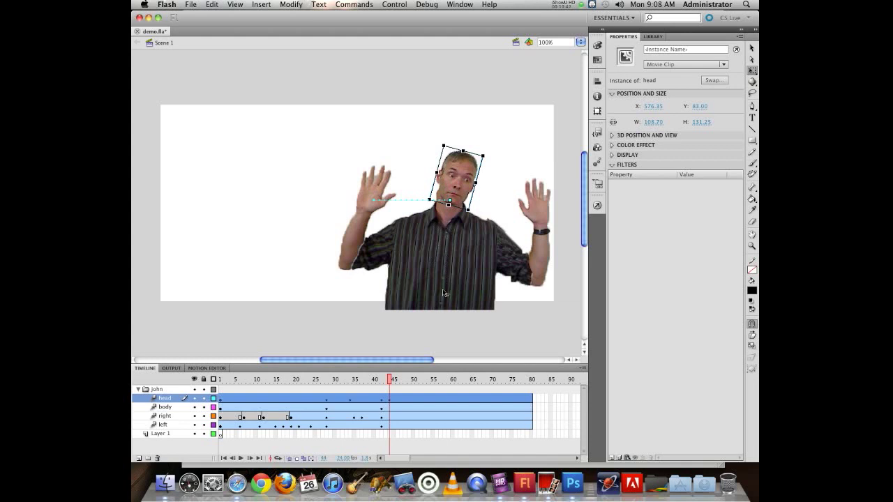
- Nudge the tilted head about 5 px left at frame 44 and deselect it
key(Left)
key(Left)
key(Left)
key(Left)
key(Left)
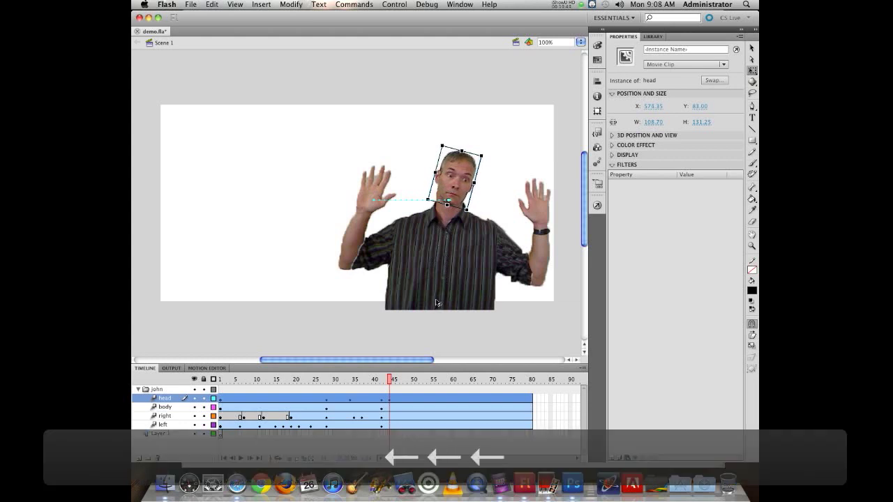
click(246, 169)
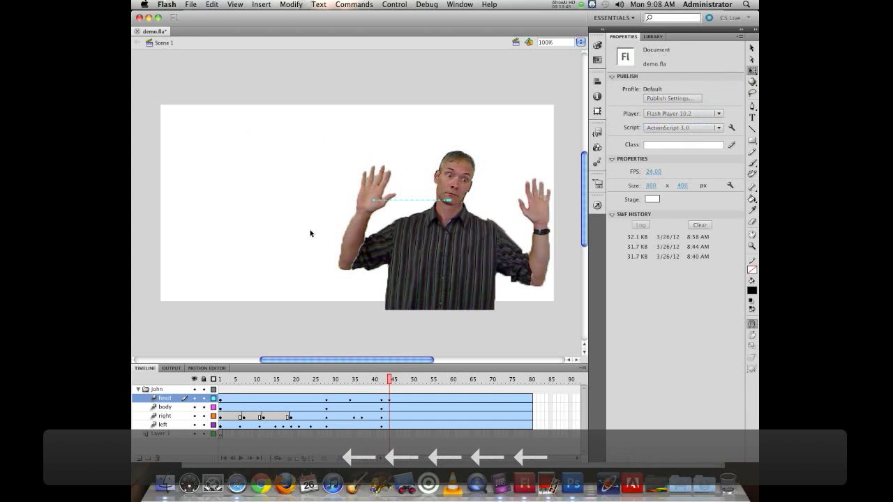
- At frame 46, rotate the head back upright and nudge it slightly right to align with the neck
mouse_move(389, 379)
mouse_down()
mouse_move(346, 378)
mouse_move(412, 378)
mouse_move(396, 377)
mouse_up()
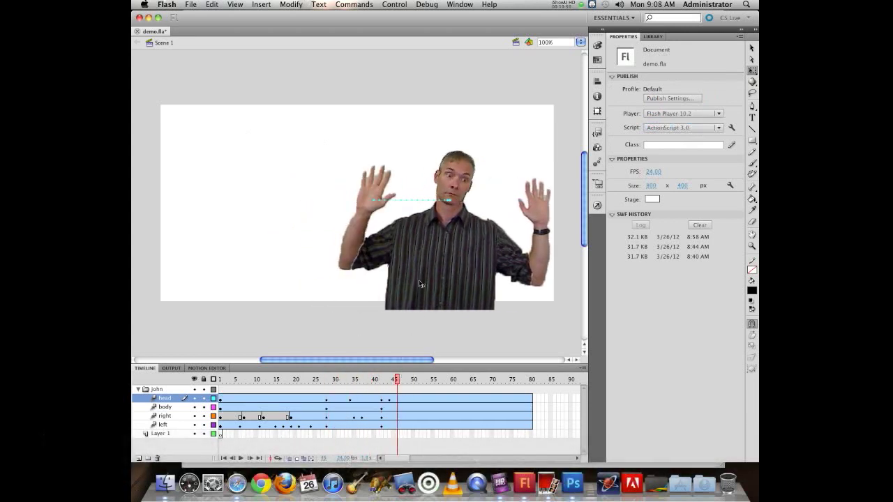
click(452, 175)
drag(438, 140, 424, 142)
key(Right)
key(Right)
key(Right)
key(Right)
key(Right)
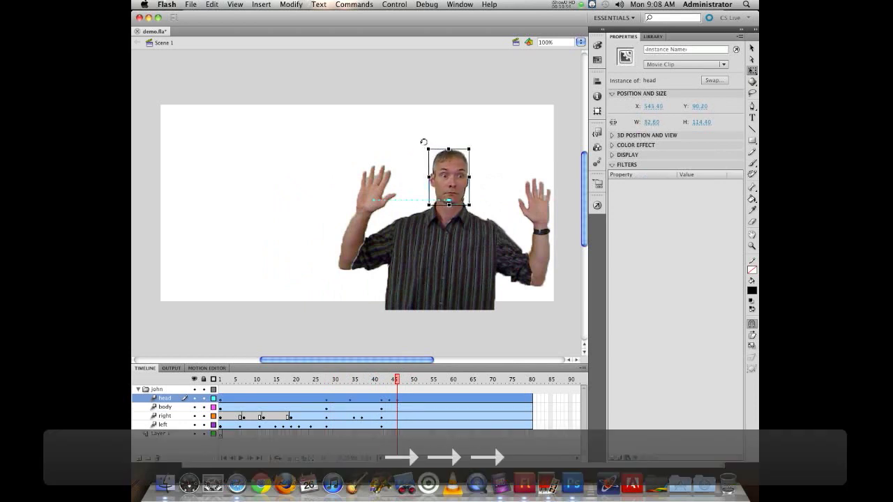
key(Right)
- Play the animation from frame 28 and check the head and body at frame 48
drag(396, 380, 326, 360)
key(Return)
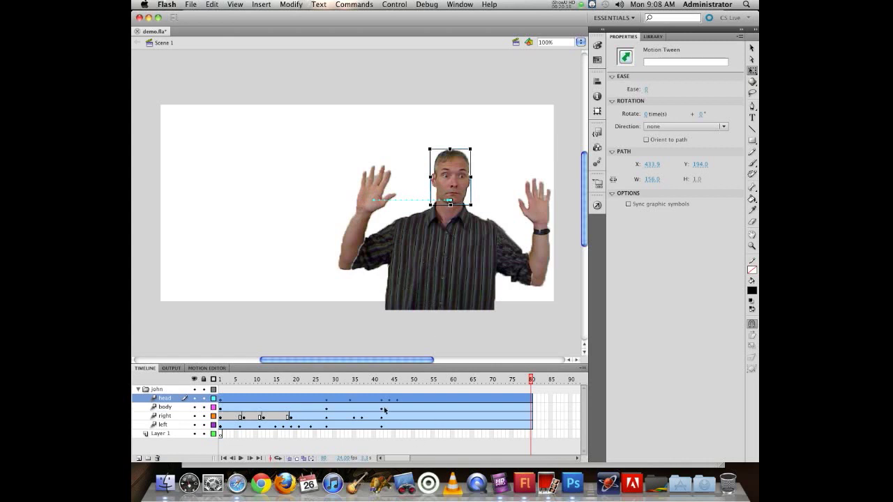
drag(394, 379, 405, 379)
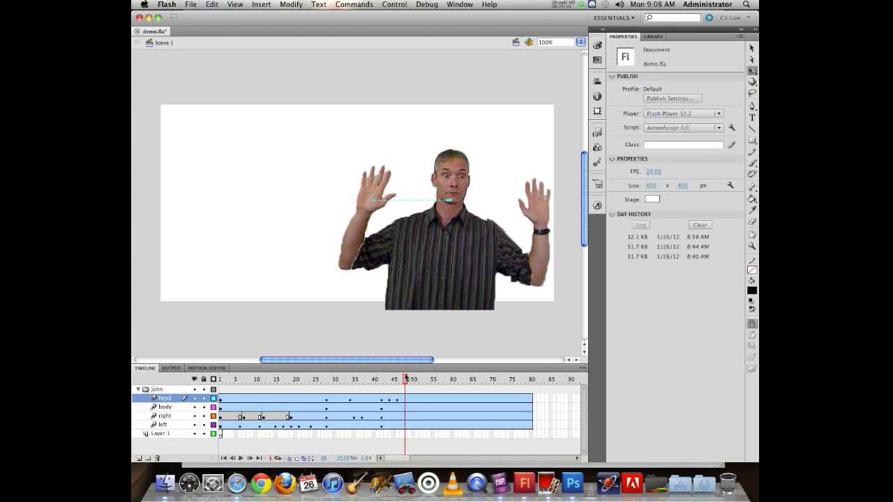
click(405, 398)
click(402, 230)
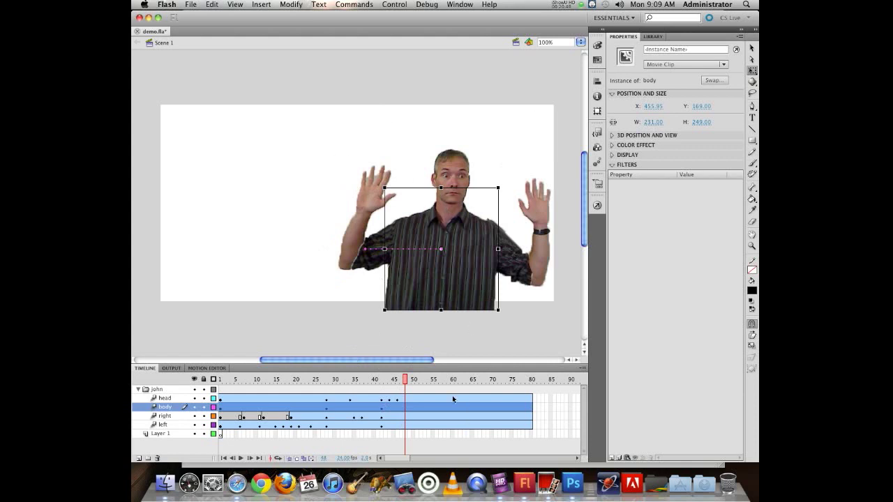
- At frame 53, select the whole figure and move it to the stage's upper-left corner, about X -37, Y -5
drag(403, 381, 424, 381)
drag(331, 133, 465, 312)
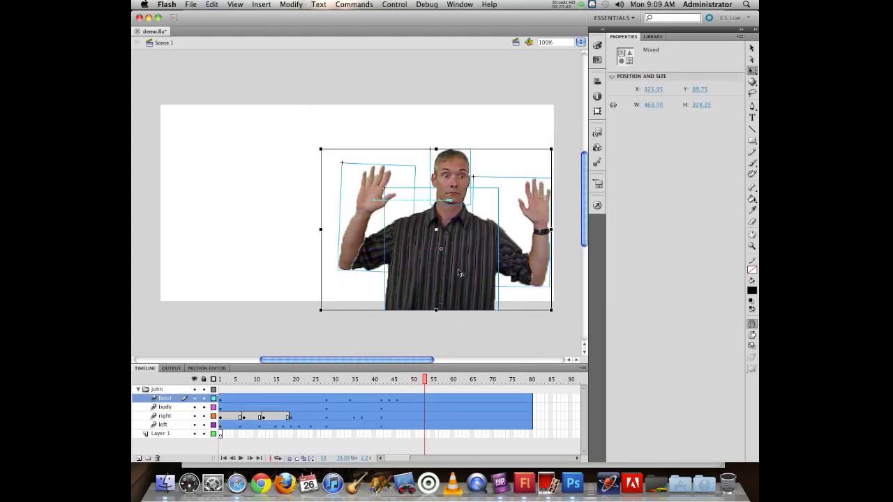
drag(446, 270, 266, 220)
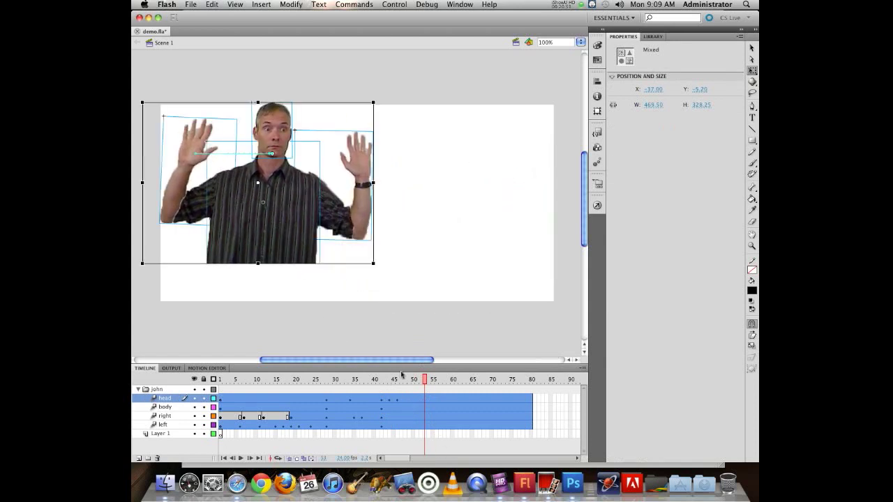
- Undo the last move of the whole figure at frame 53 and reselect all of its parts
key(super+z)
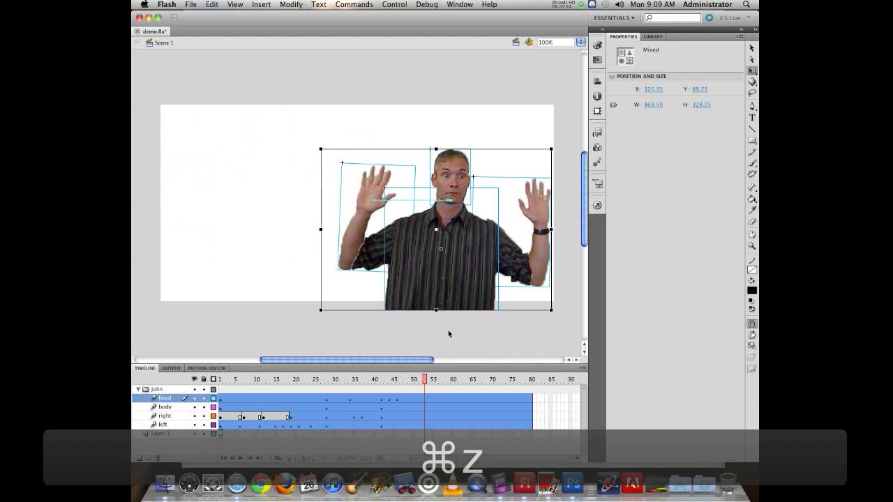
click(304, 135)
drag(313, 125, 574, 221)
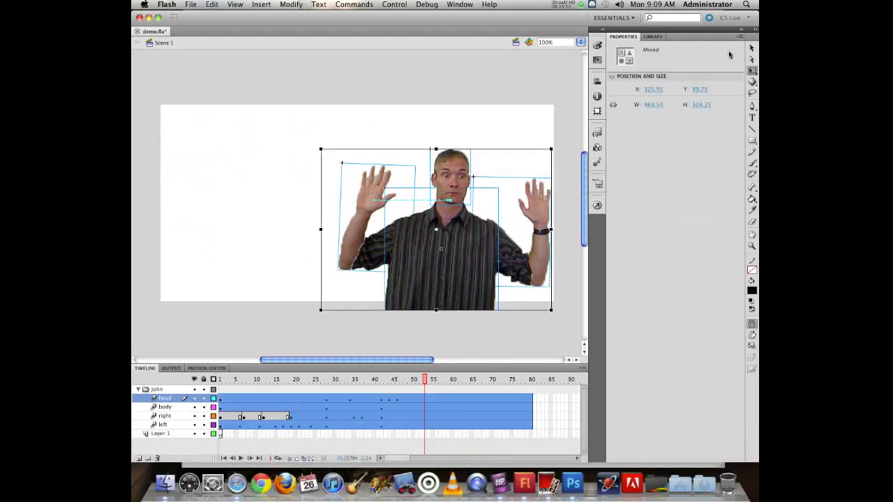
- Try moving the whole figure at frame 53 to about X -6, Y 19 with the Selection tool, and undo the move
click(752, 48)
drag(497, 253, 338, 217)
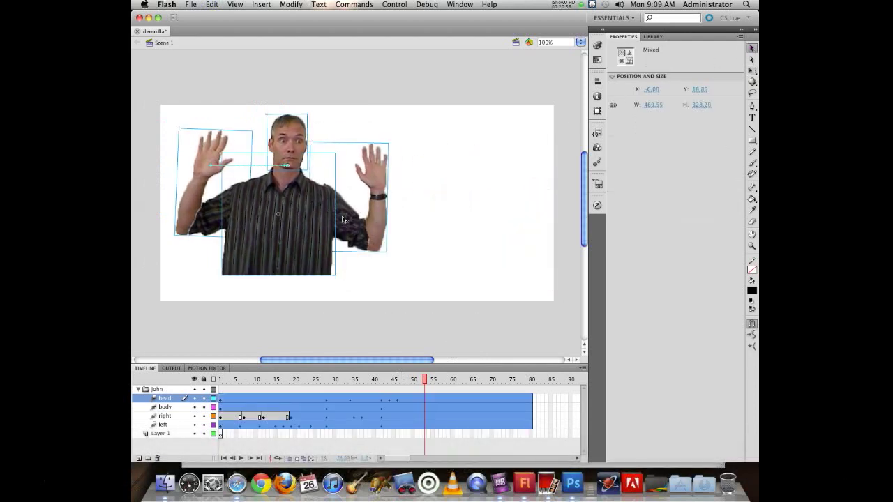
click(435, 380)
drag(435, 380, 424, 379)
key(super+z)
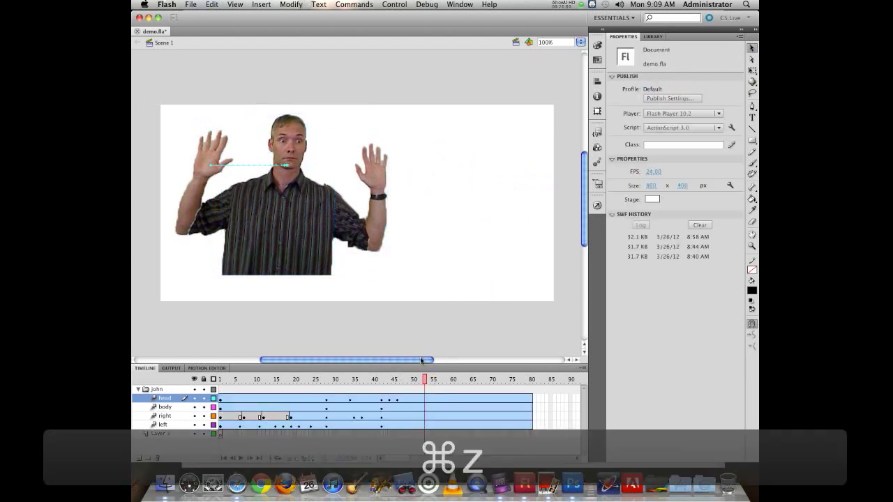
key(super+z)
key(super+z)
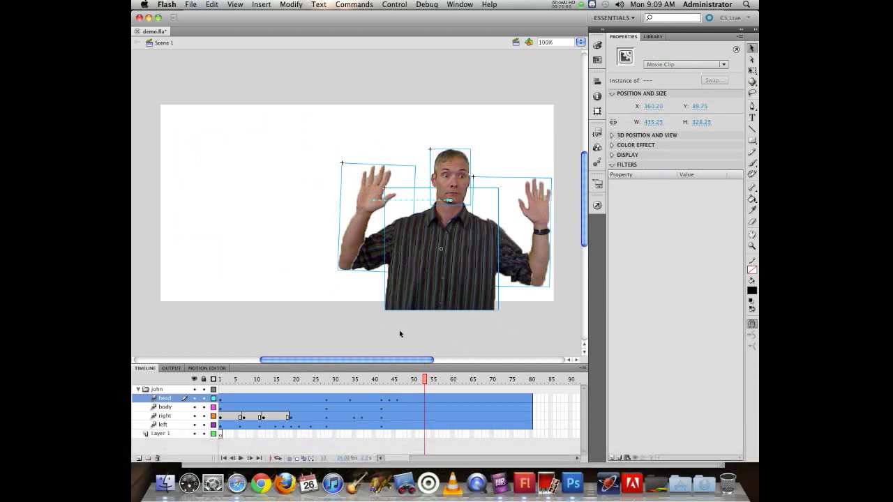
- Insert keyframes at frame 57 on the head, body, right and left layers together
click(395, 401)
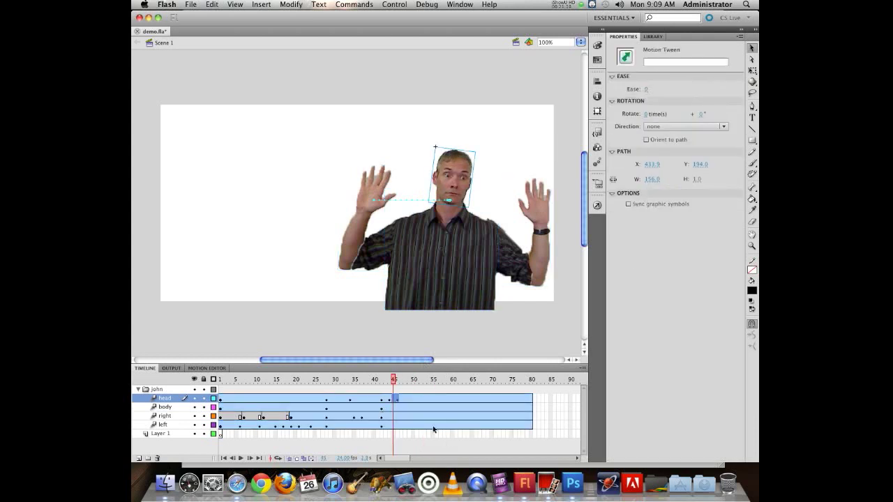
drag(316, 136, 568, 304)
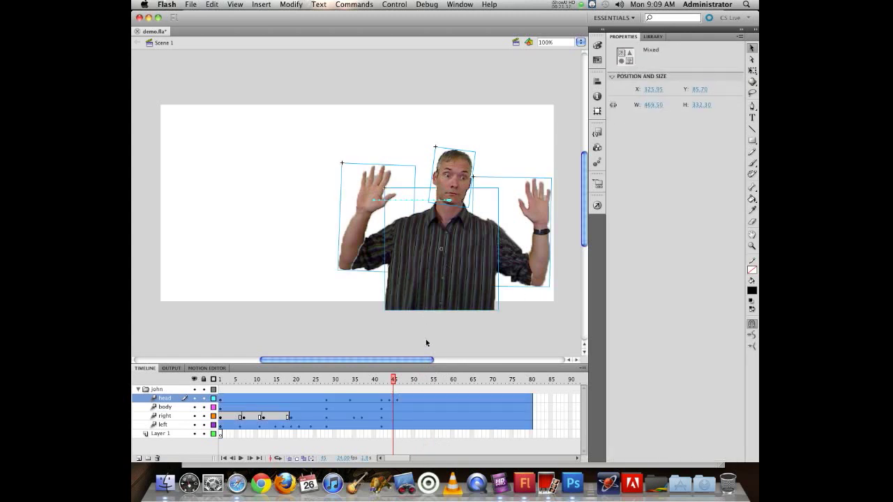
click(440, 381)
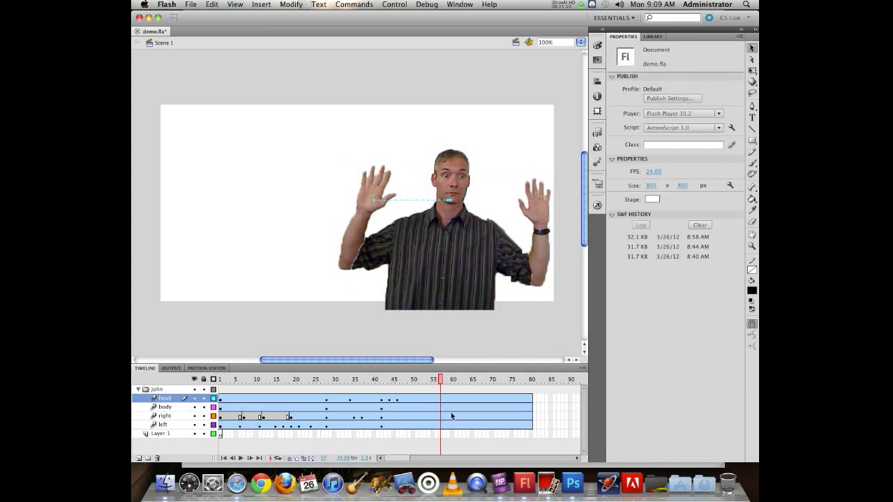
drag(440, 399, 441, 427)
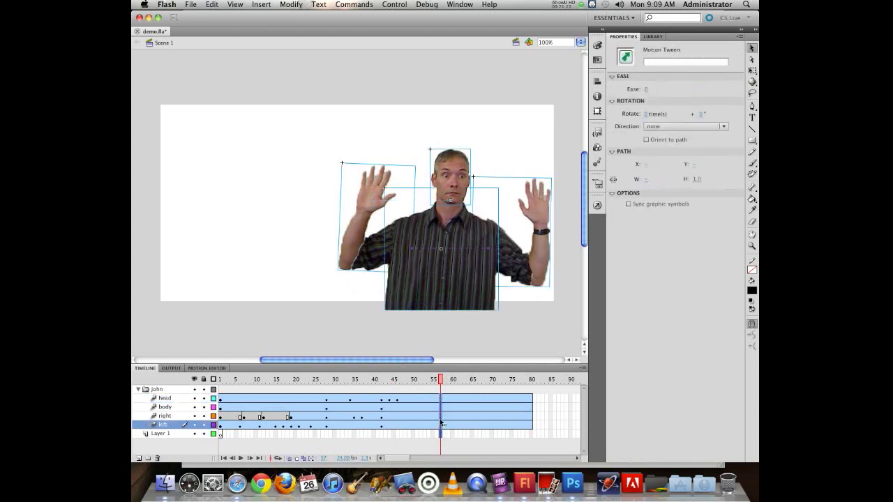
click(437, 383)
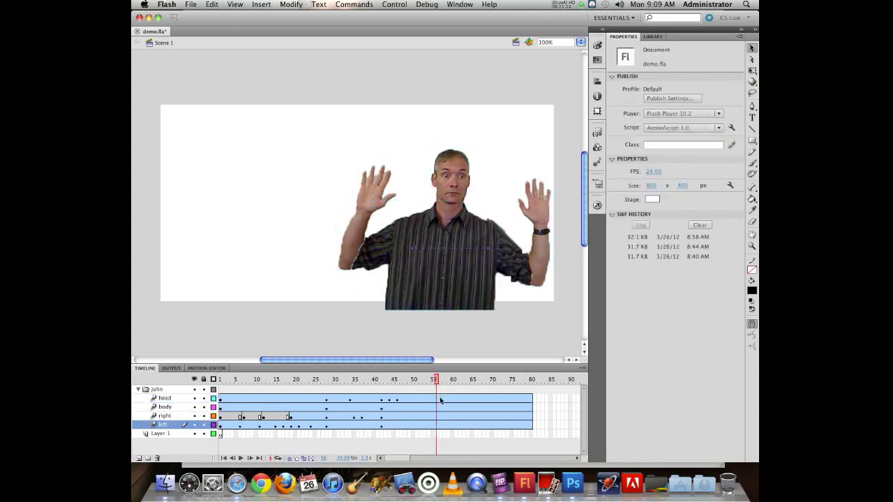
drag(441, 427, 441, 426)
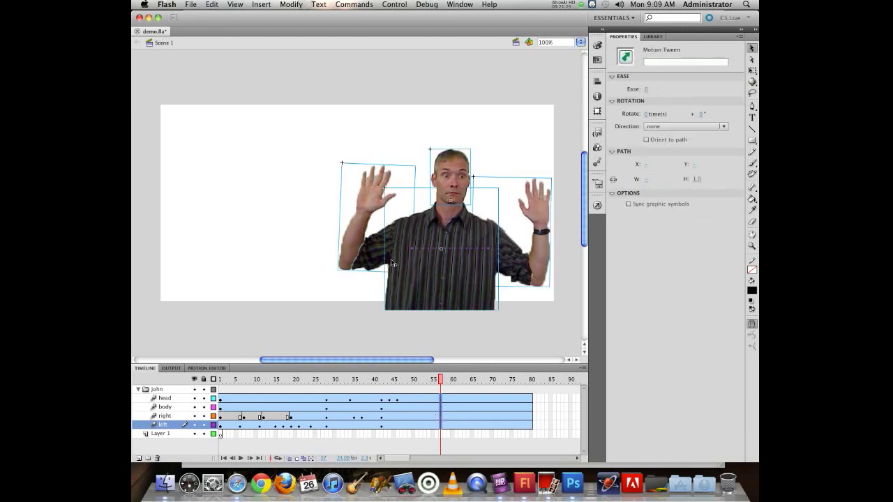
key(F6)
- Insert keyframes at frame 65 on all four figure layers and move the whole figure horizontally about 358 px left
drag(441, 380, 472, 379)
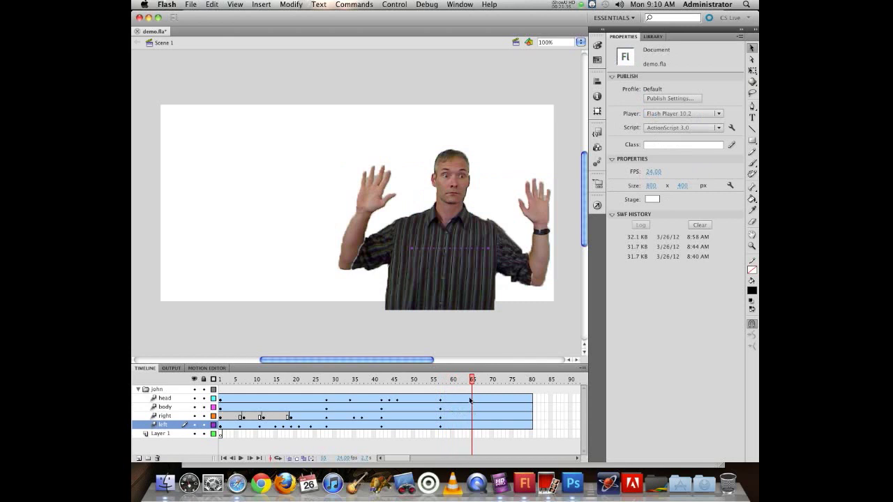
drag(472, 403, 473, 429)
key(F6)
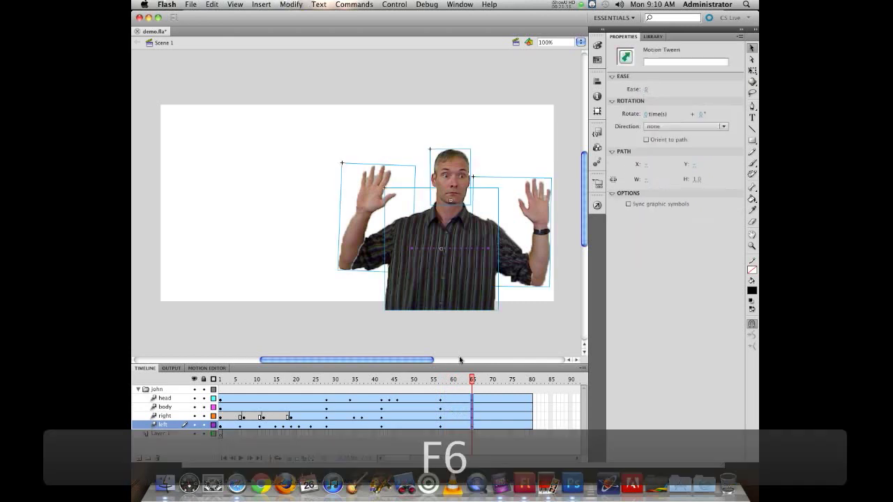
drag(450, 297, 273, 297)
- Check the body keyframes at frames 57 and 42 and the head keyframe at frame 46, and test the movie
drag(473, 380, 443, 415)
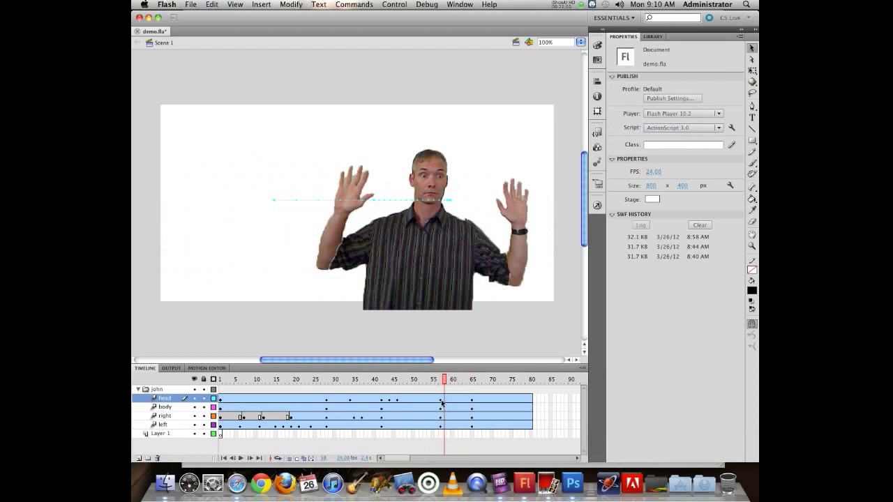
click(441, 409)
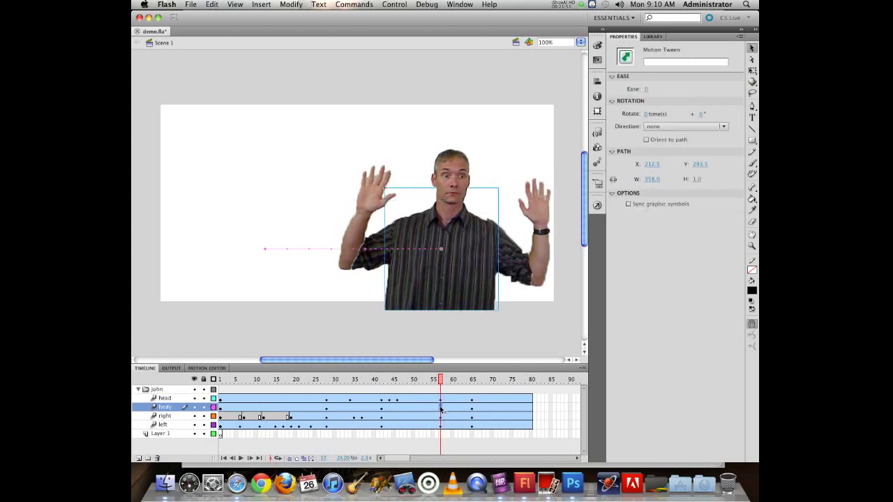
click(381, 411)
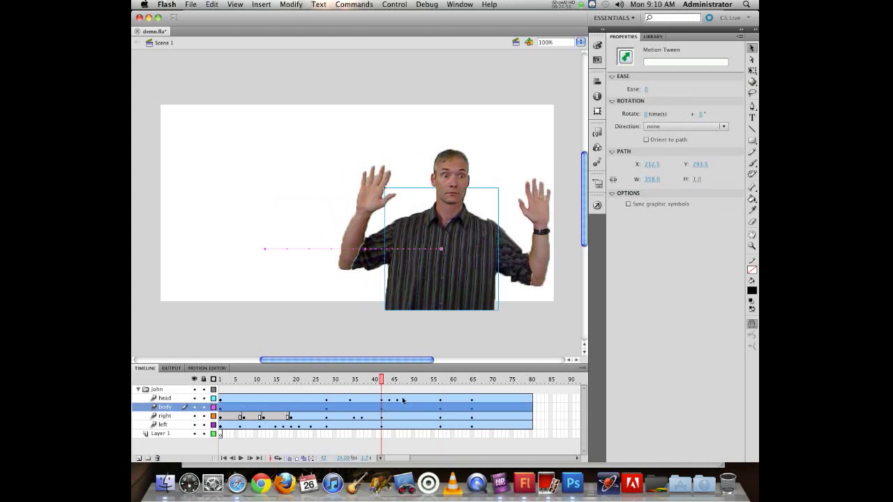
click(397, 401)
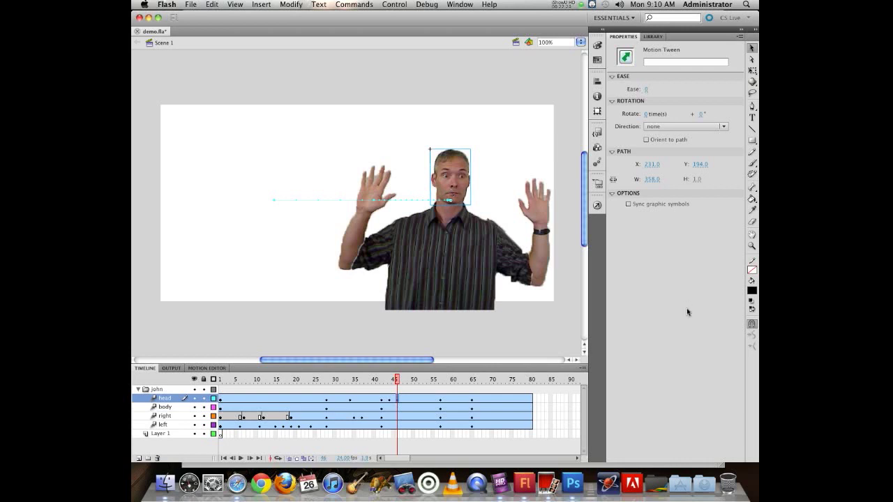
click(406, 380)
drag(408, 381, 145, 342)
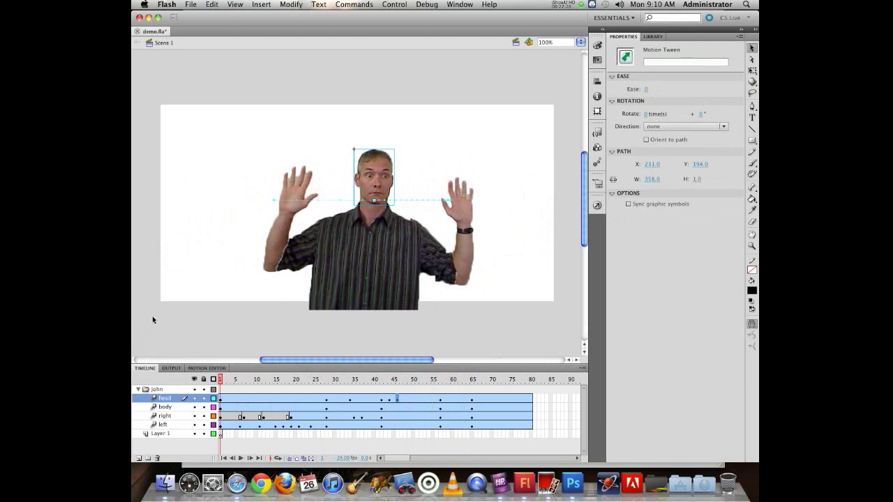
key(super+Return)
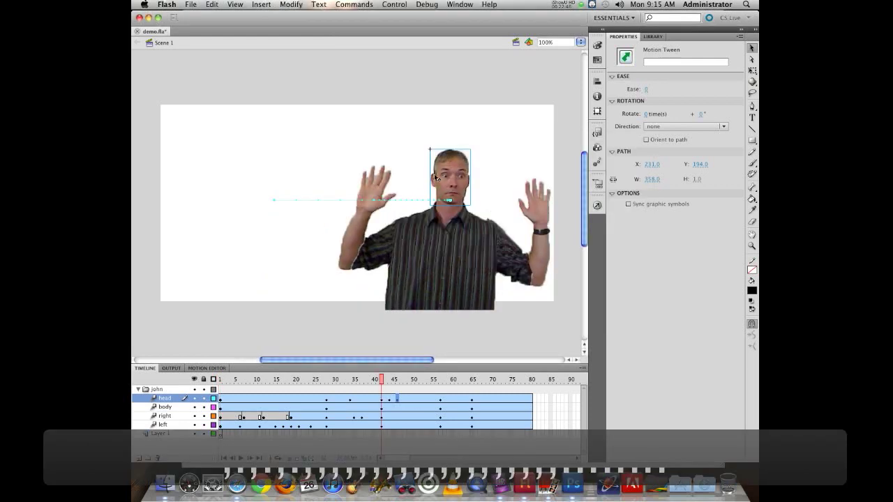
- At frame 42, select the head and examine the symbols and bitmaps stored in the library's john.psd Assets folder
click(454, 170)
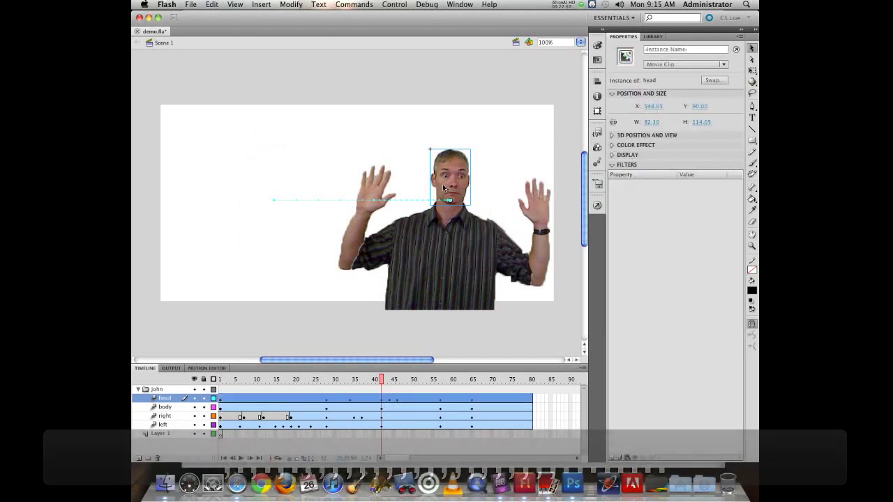
click(653, 36)
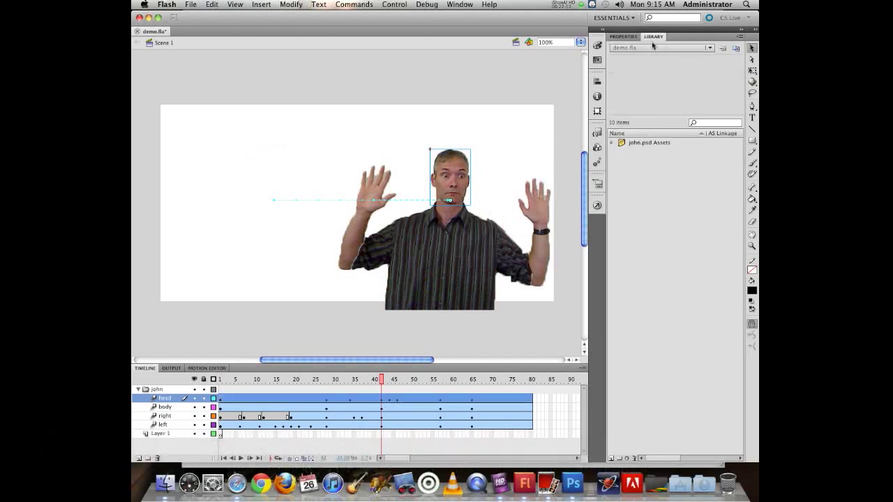
click(612, 143)
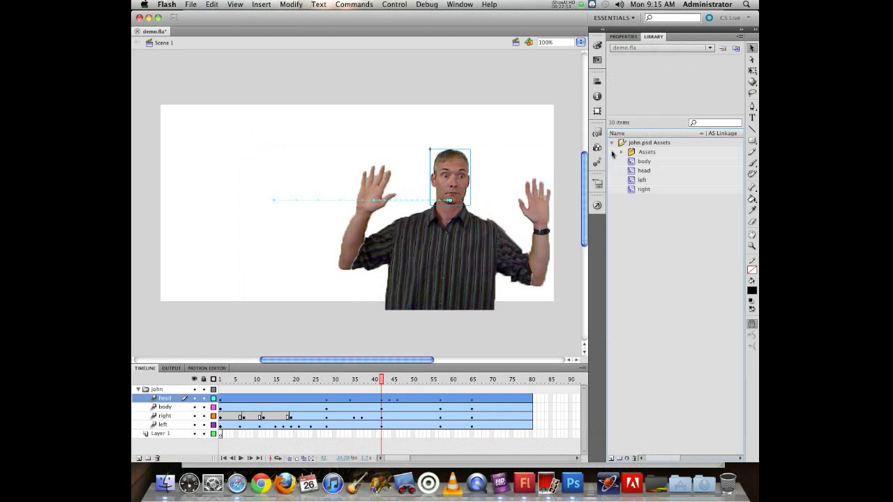
click(612, 142)
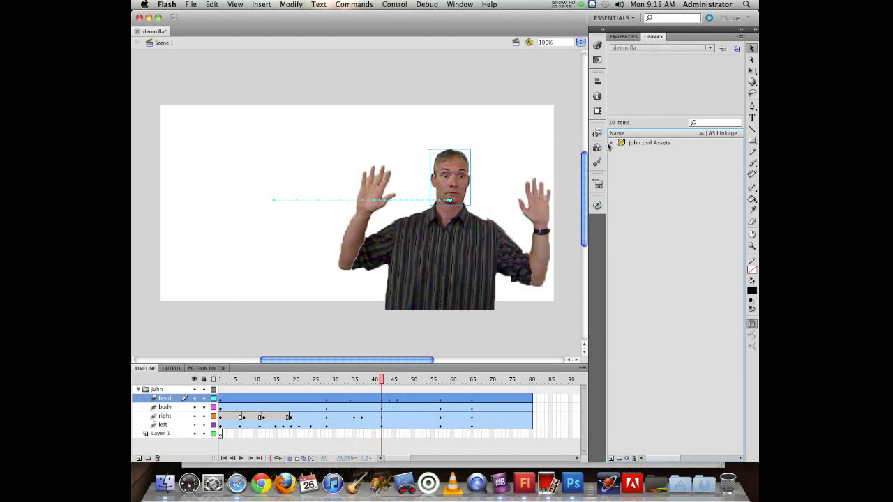
click(612, 143)
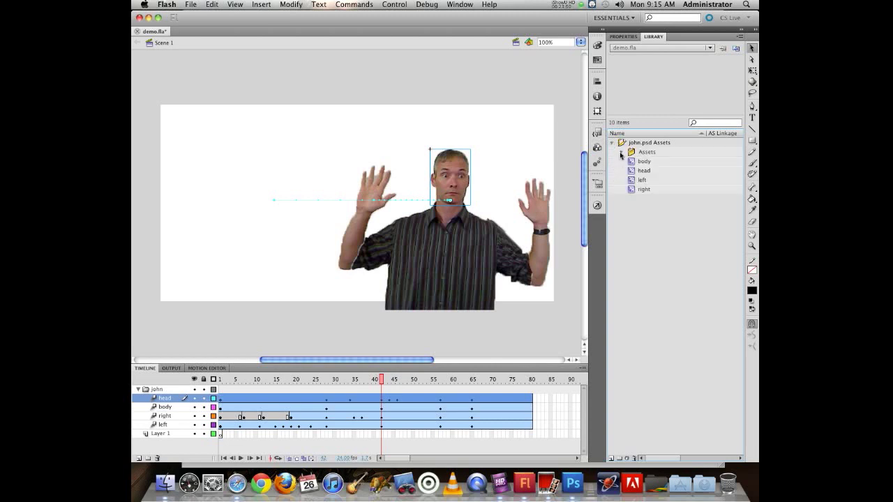
click(621, 153)
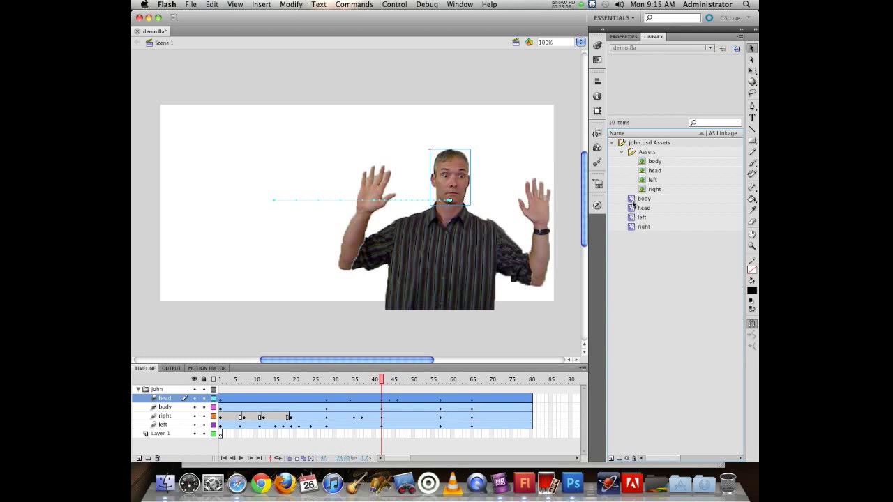
click(612, 144)
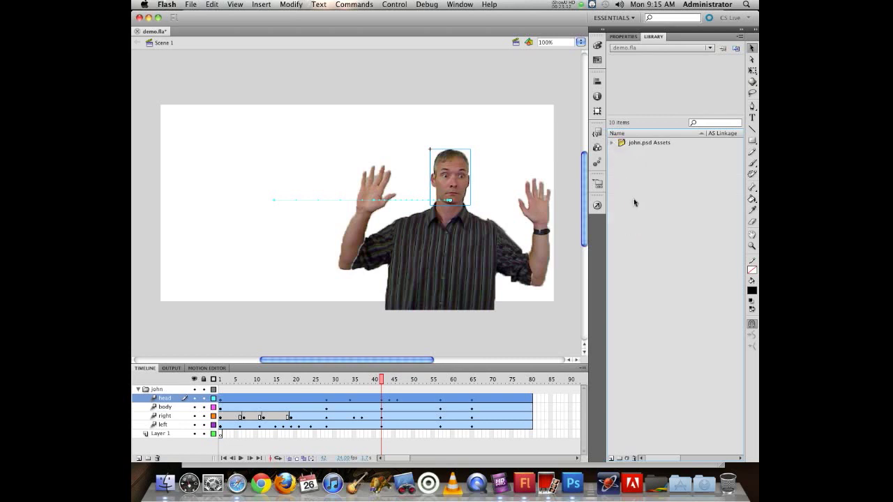
- Open the head movie clip for editing in place and examine its bitmap's properties and source asset in the library
double_click(450, 171)
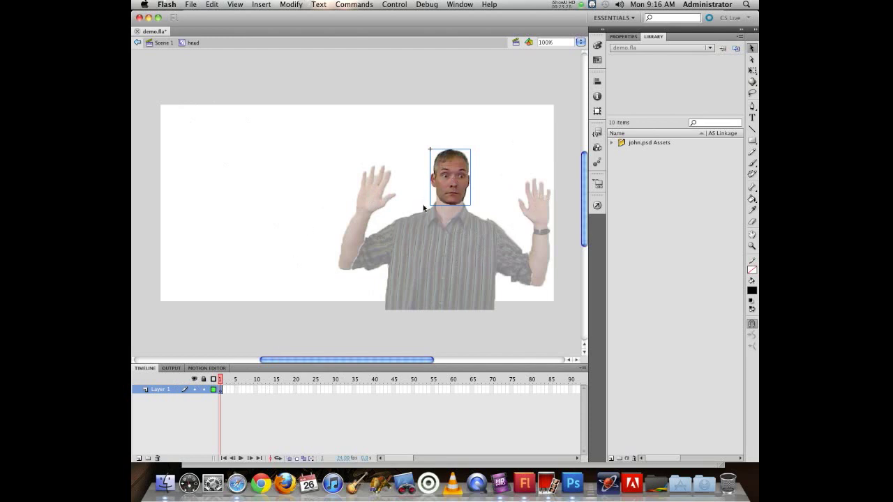
click(624, 38)
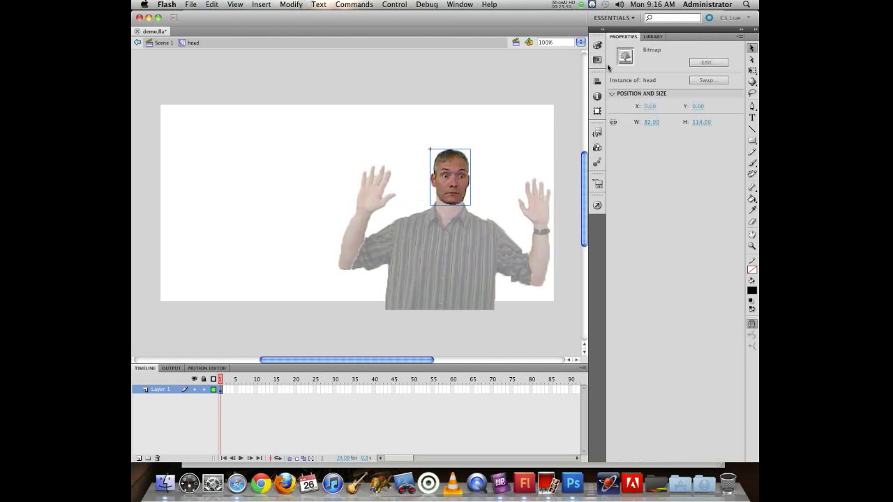
click(655, 37)
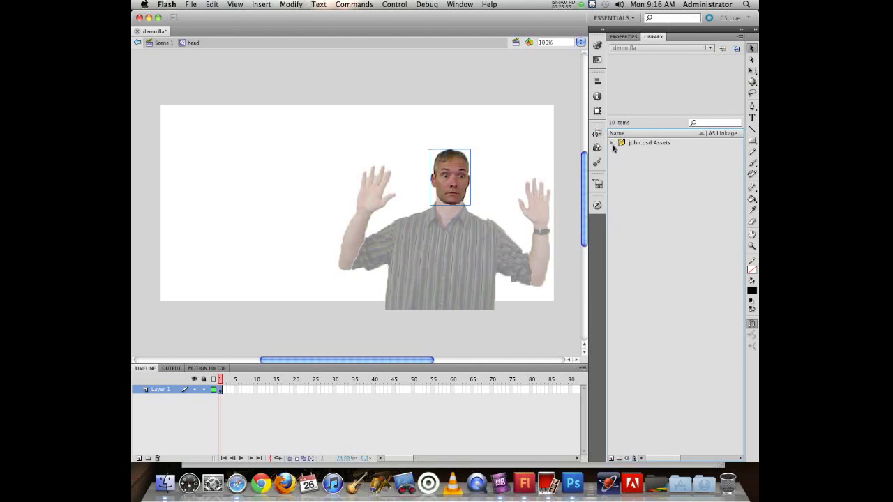
click(612, 143)
click(649, 172)
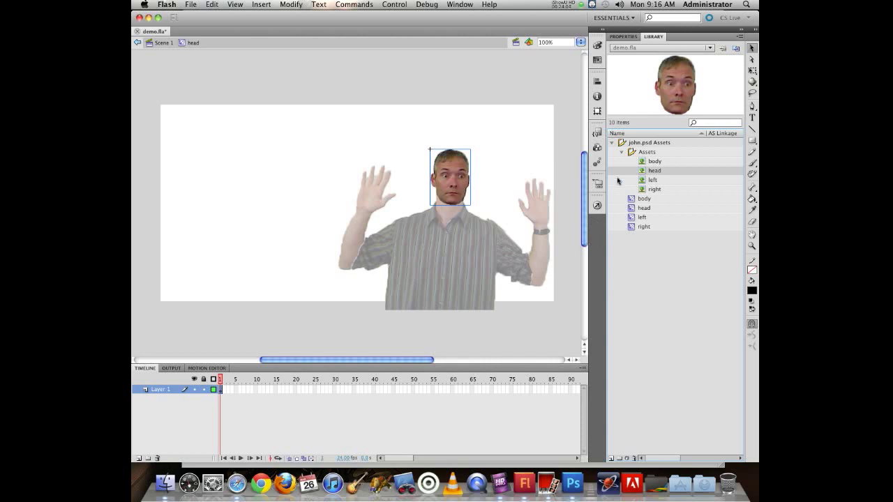
click(623, 36)
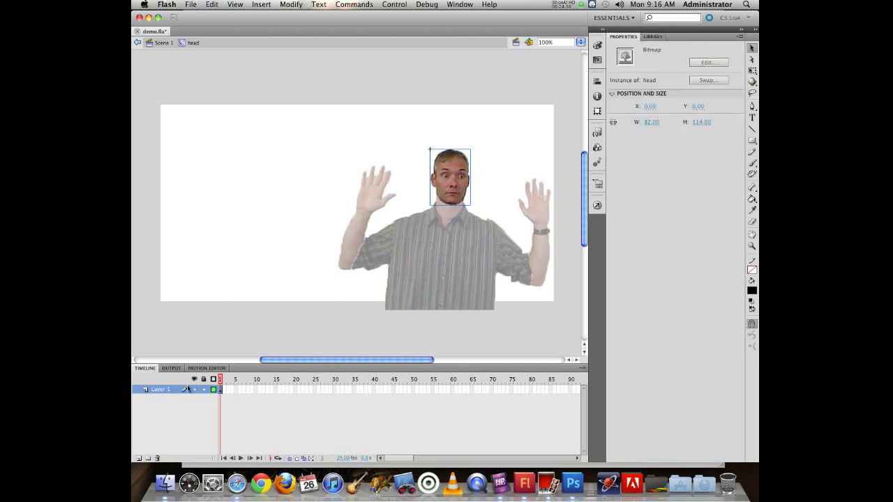
- Add a layer above the head image and set up the Brush tool with a chosen size, pressure sensitivity and red #FF0000 fill
click(138, 457)
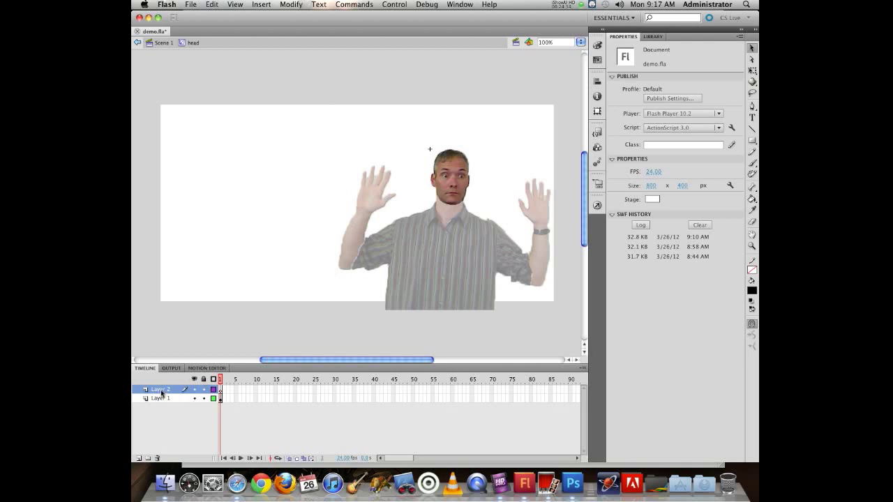
click(752, 163)
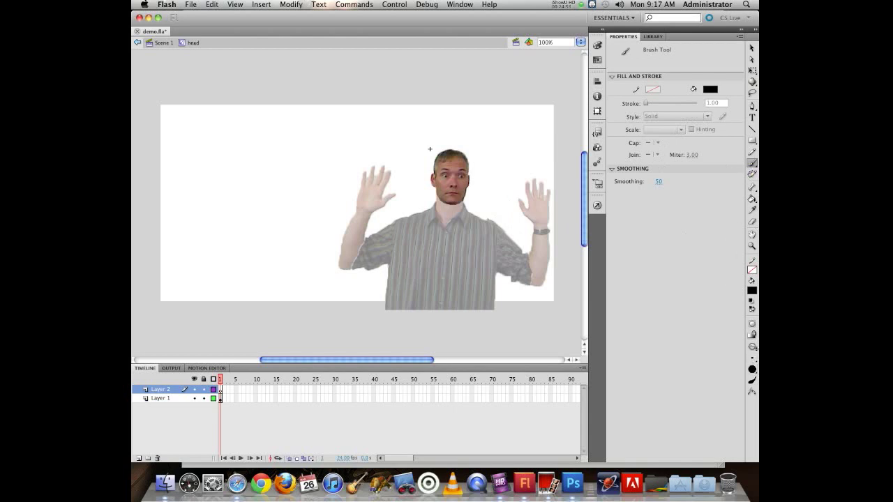
click(752, 358)
click(732, 380)
click(751, 382)
click(752, 291)
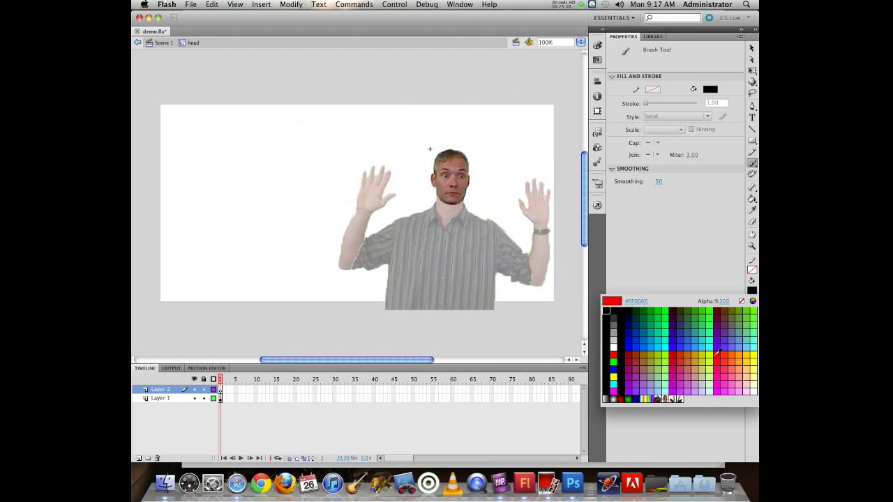
click(717, 353)
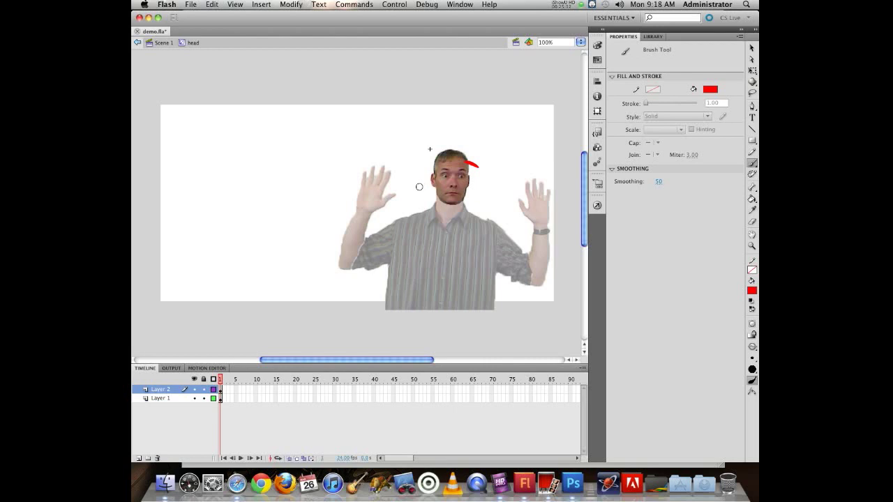
- Turn on onion skinning and continue the red brush stroke across the forehead on new blank keyframes in Layer 2, frames 2 to 4
key(F7)
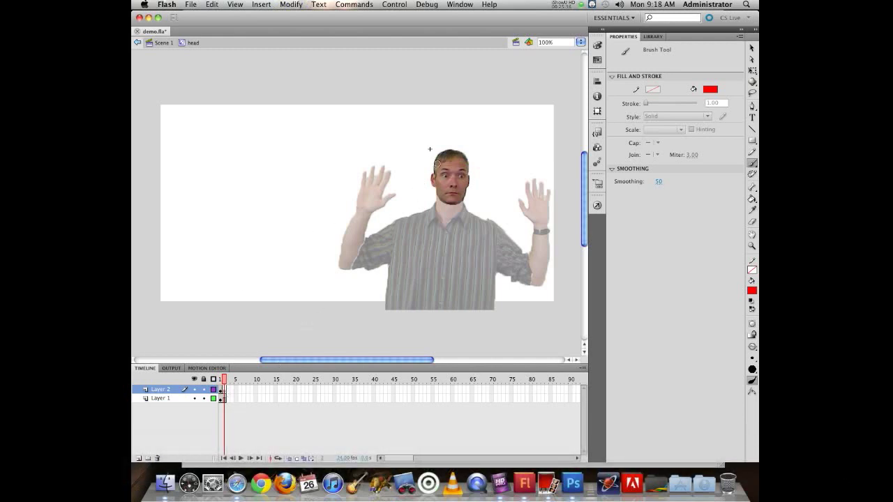
click(289, 459)
key(F7)
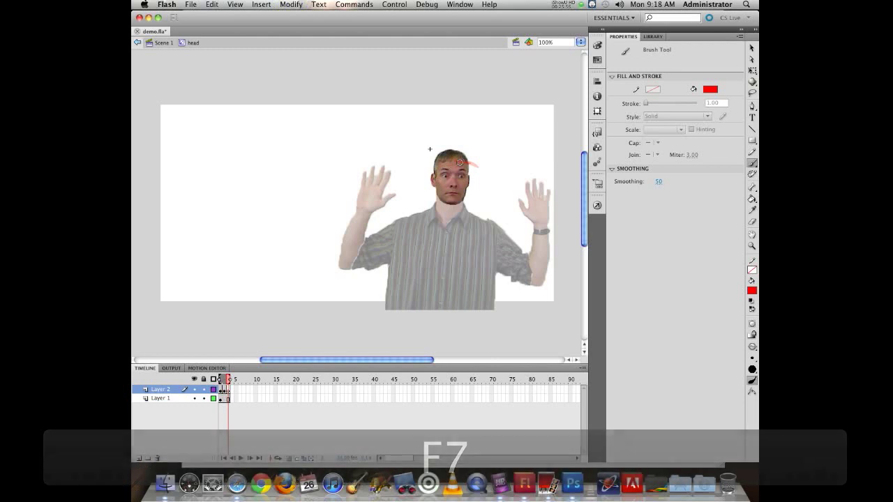
drag(449, 161, 462, 162)
key(F7)
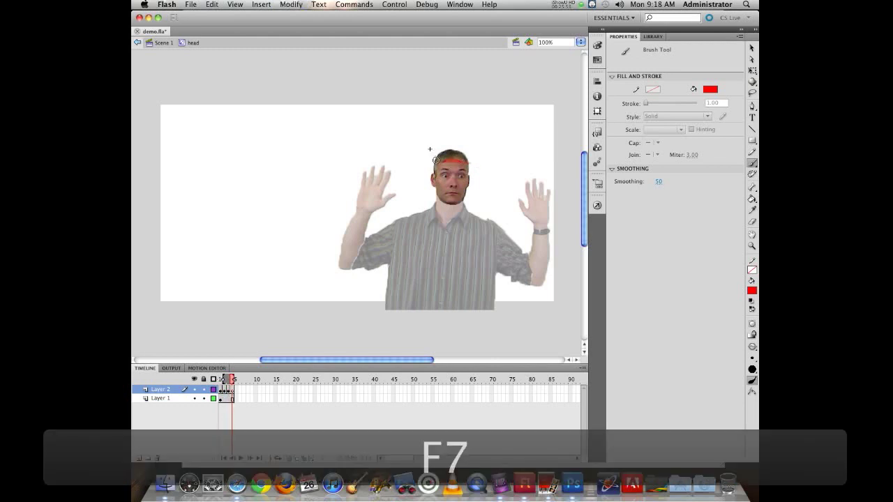
key(F7)
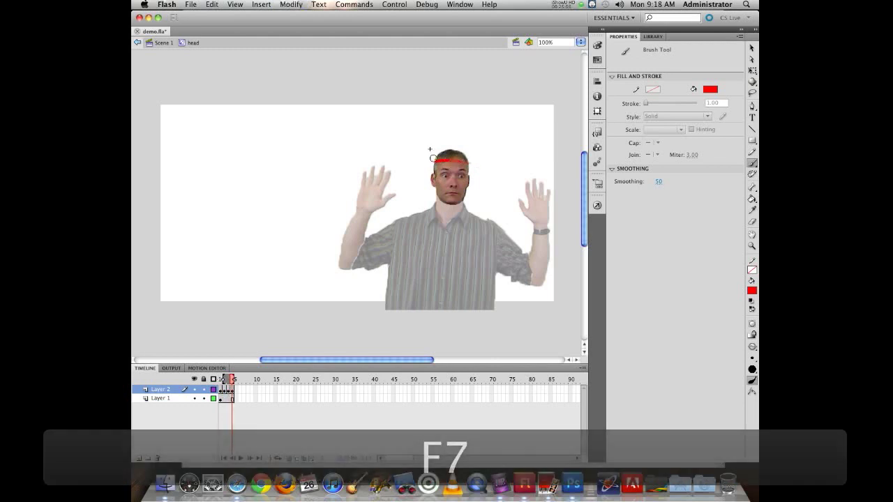
- Add blank keyframes in Layer 2 through frame 10, painting short red strokes that loop beside the head and return across the face
key(F7)
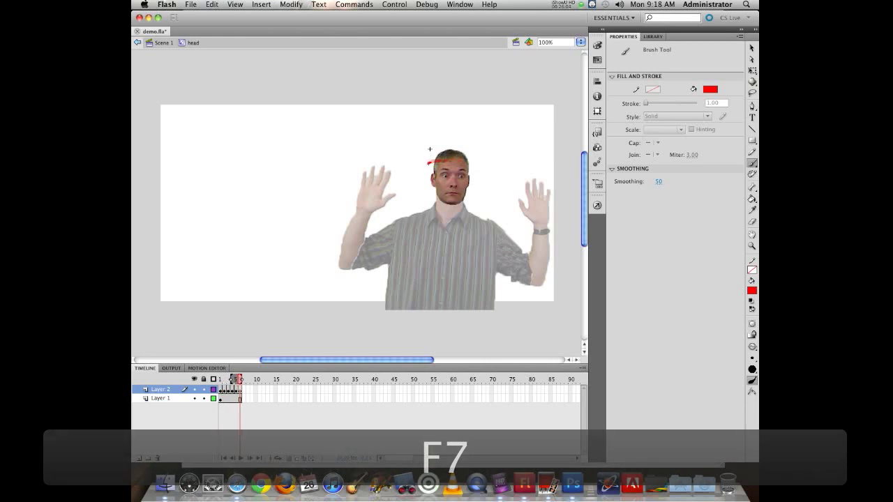
key(F7)
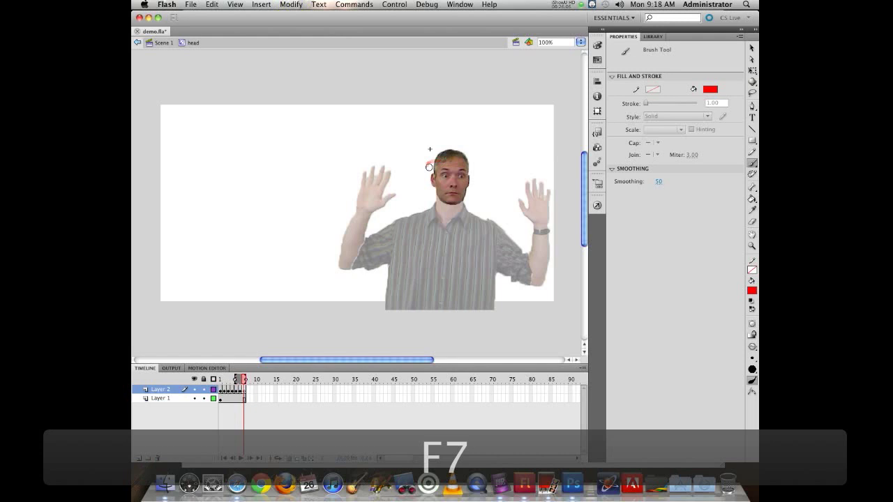
drag(427, 165, 430, 167)
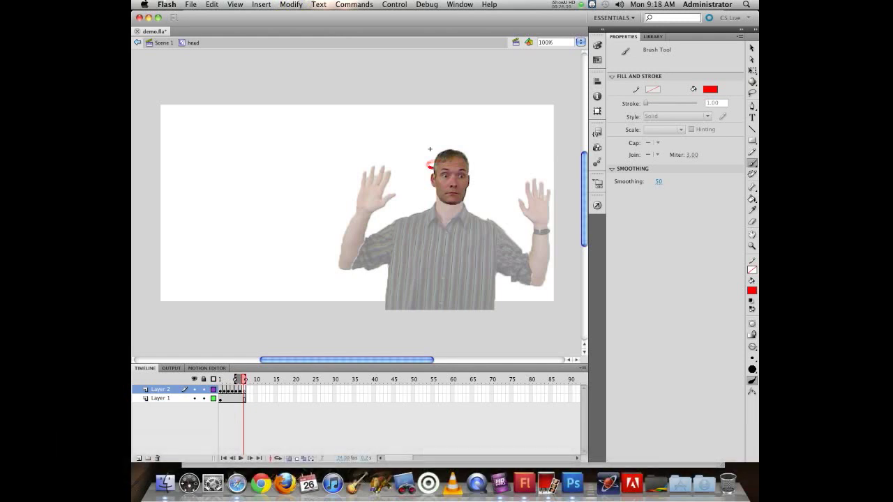
key(F7)
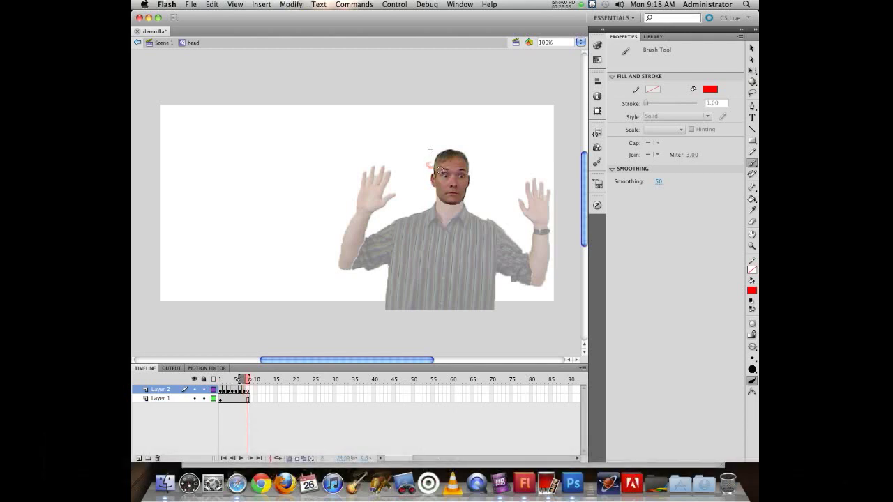
key(F7)
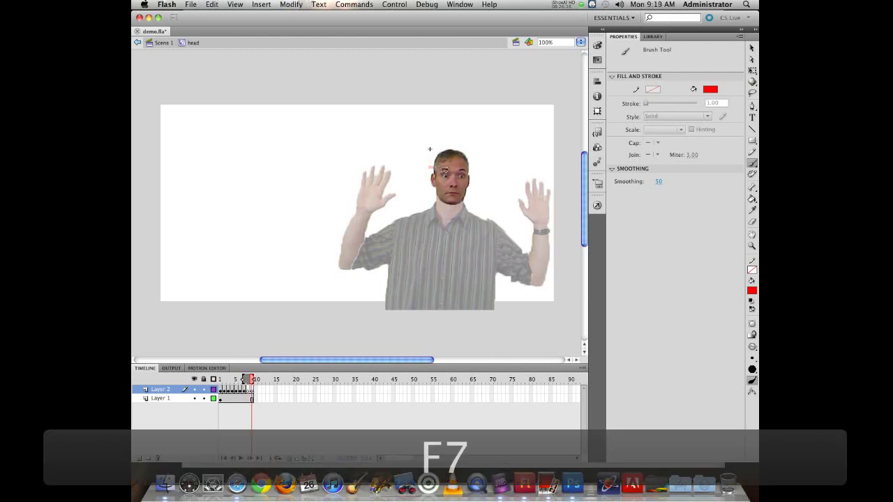
key(F7)
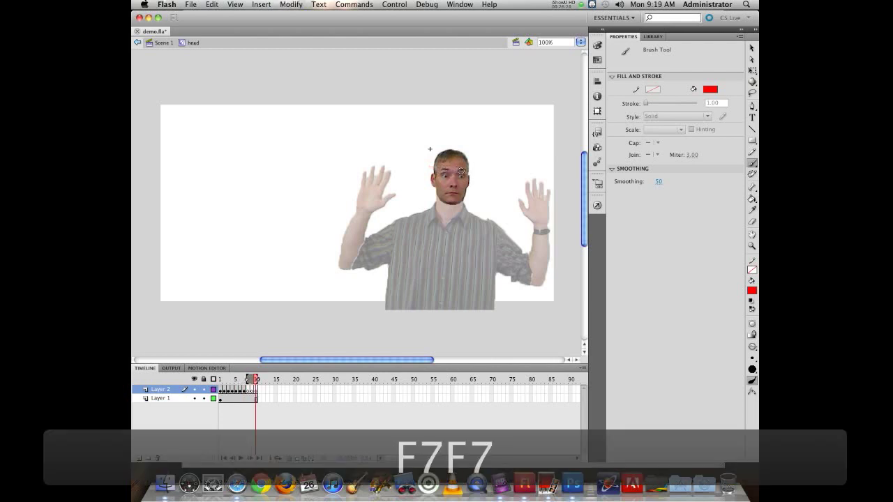
- Add blank keyframes at frames 11 and 12 of Layer 2, painting a small red brush mark beside the head in each
key(F7)
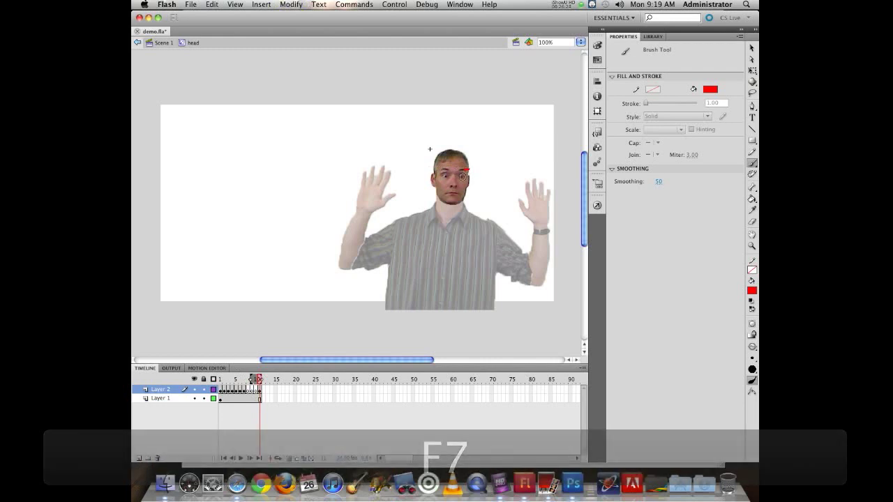
key(super+z)
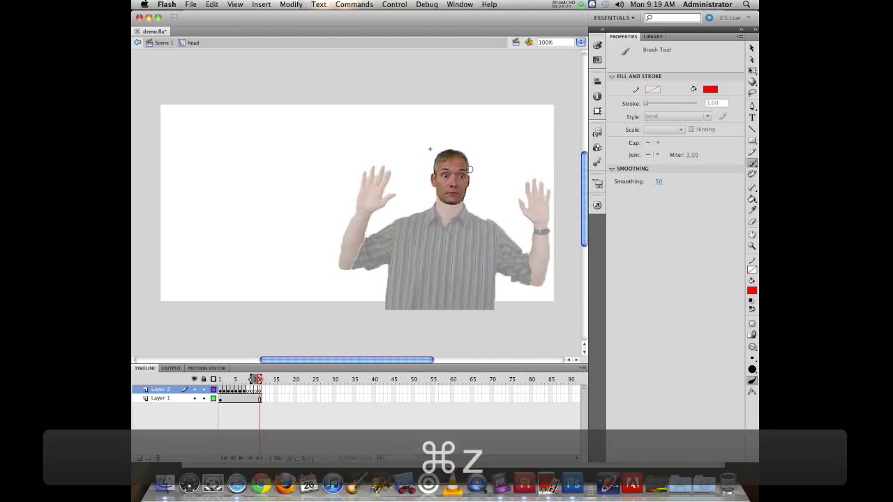
click(470, 168)
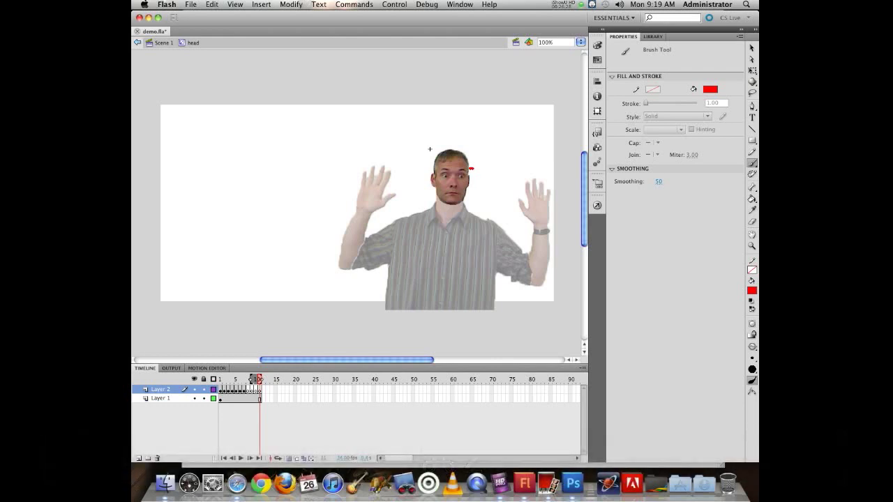
key(F7)
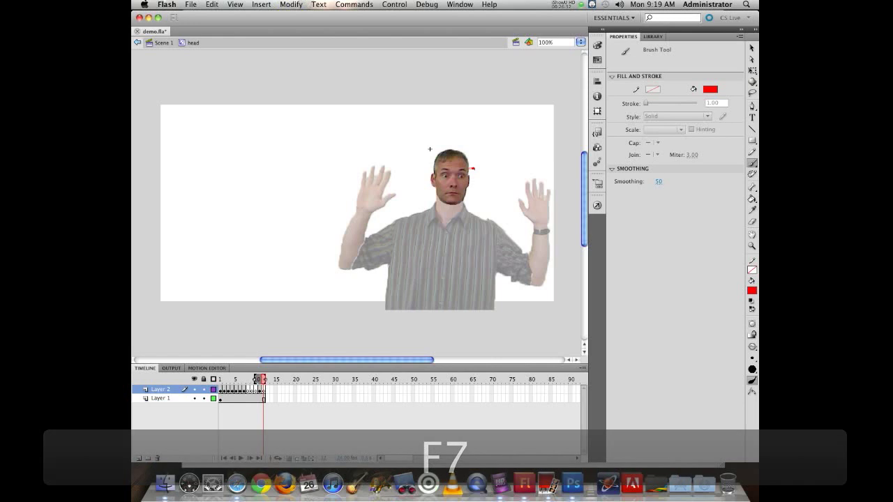
click(473, 168)
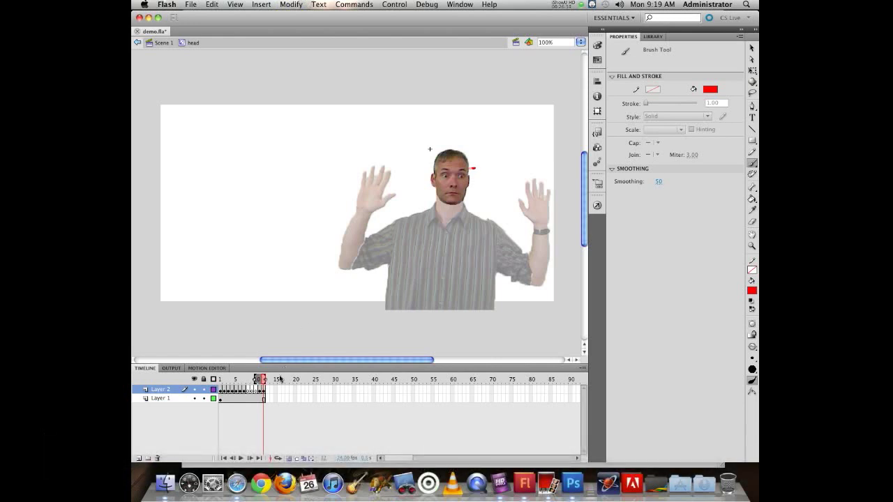
- Turn on loop playback across frames 1 to 12 of the head clip and play it
click(277, 458)
drag(235, 379, 220, 379)
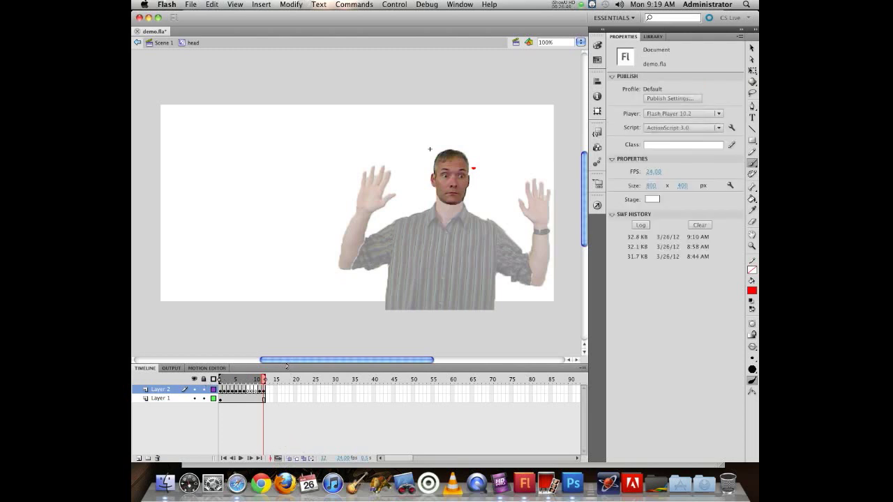
click(241, 458)
key(Return)
- Scrub through the head clip's frames and replay the loop to check the red mark circling the head
drag(235, 382, 253, 379)
key(b)
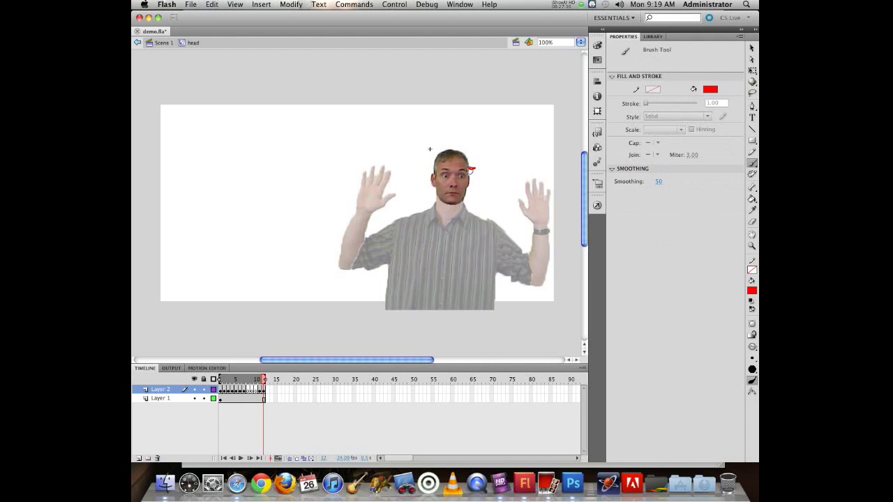
key(Return)
key(Return)
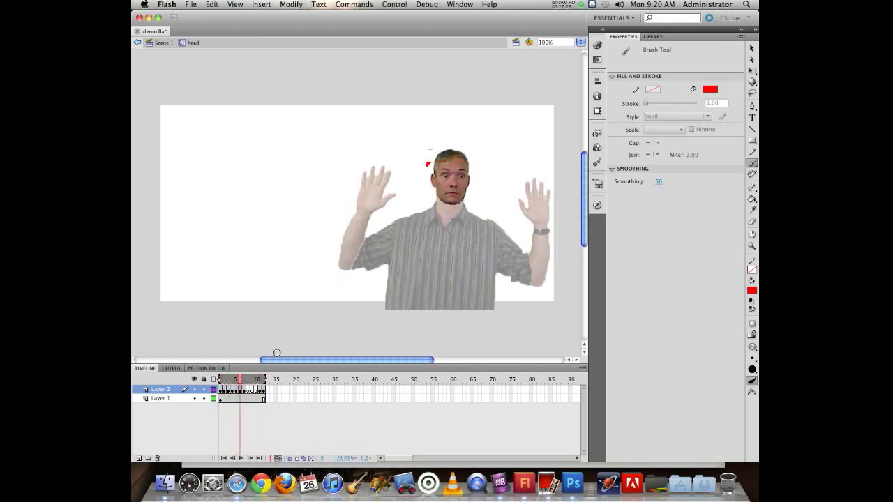
key(Return)
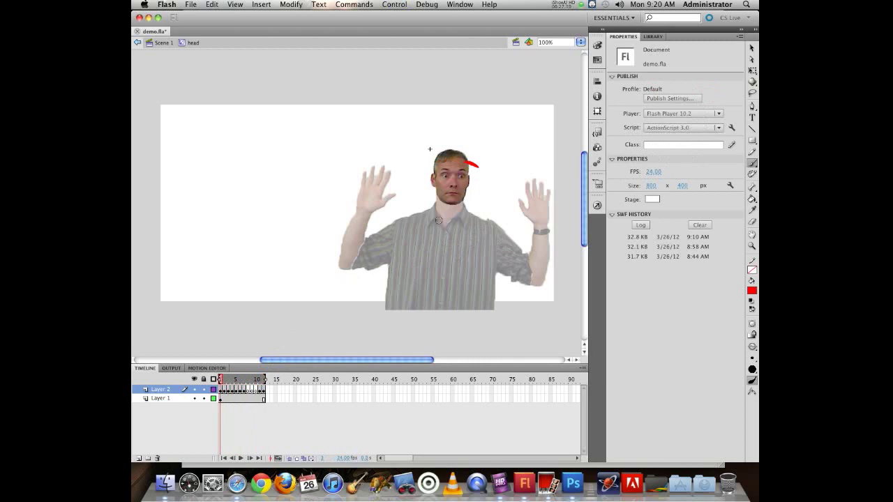
- Erase the outer tip of the red stroke in frame 1 of the head clip and replay the loop
key(e)
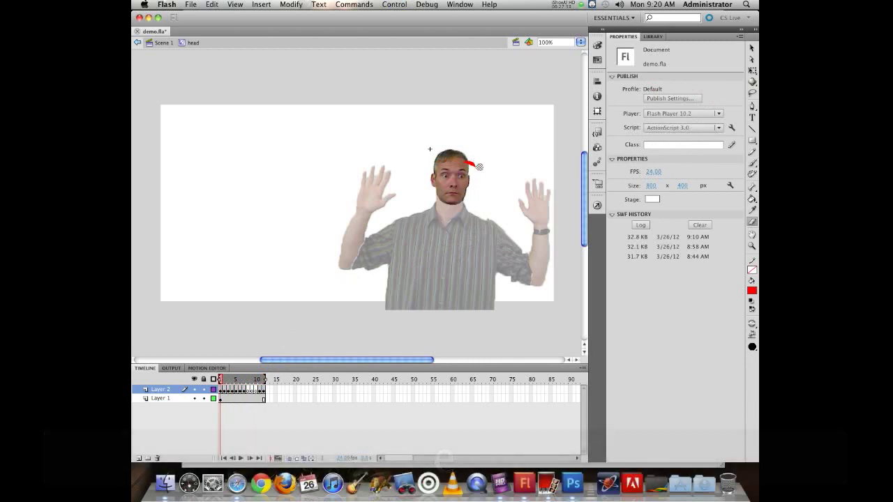
key(Return)
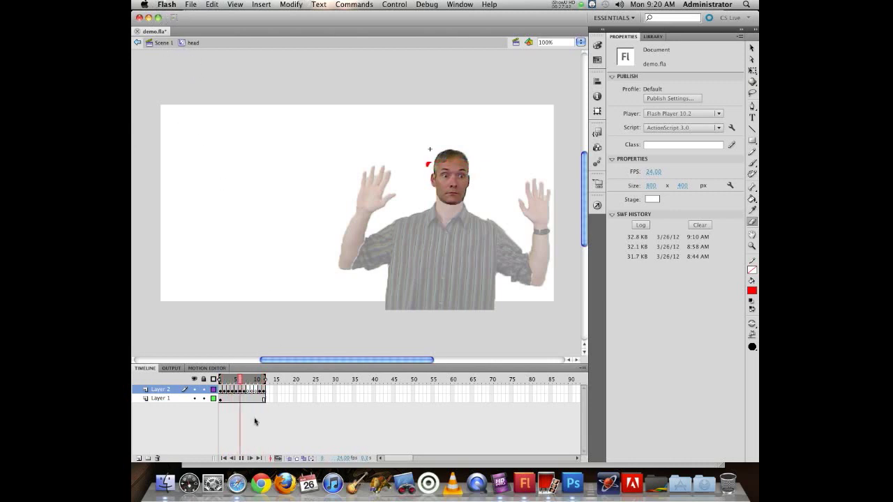
- Return from the head clip to Scene 1 and scrub the main animation forward to frame 68
key(v)
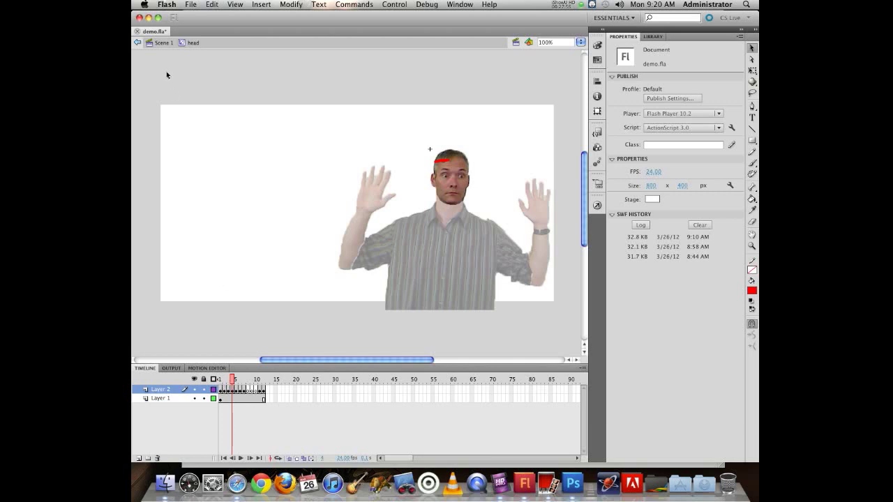
click(161, 45)
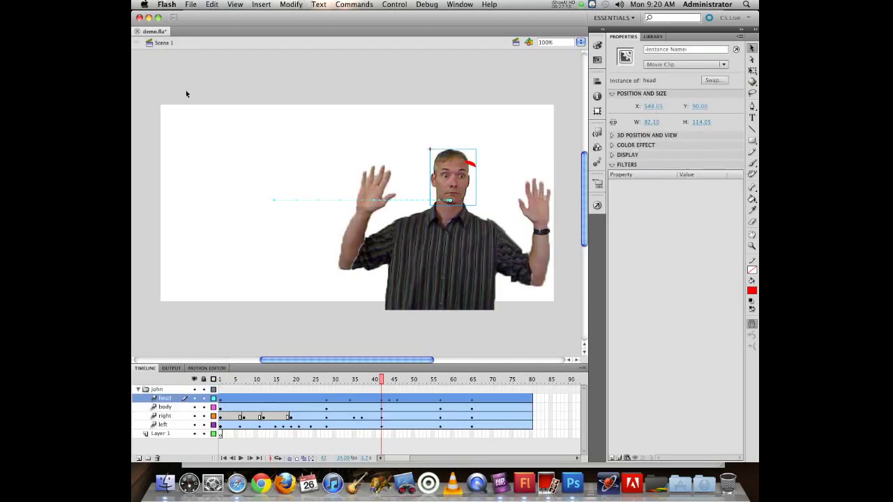
drag(384, 380, 491, 341)
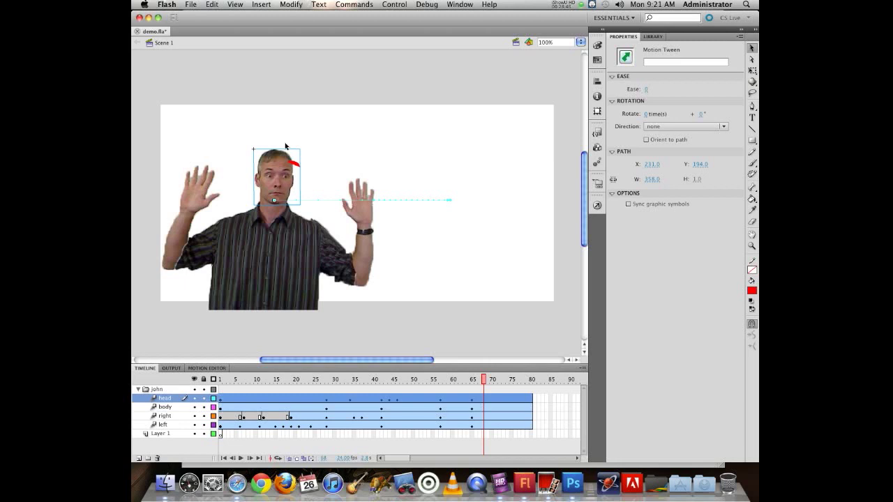
- Save the document and test the movie, closing the preview after watching it
key(super+s)
key(super+Return)
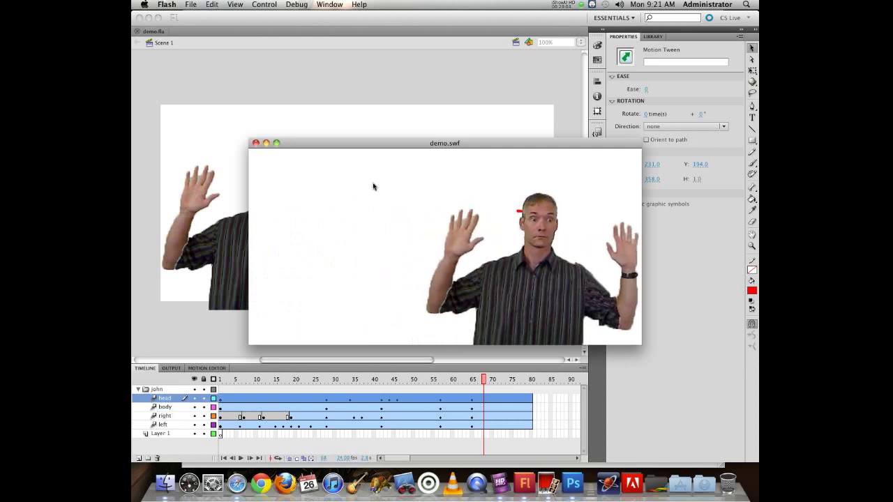
click(255, 143)
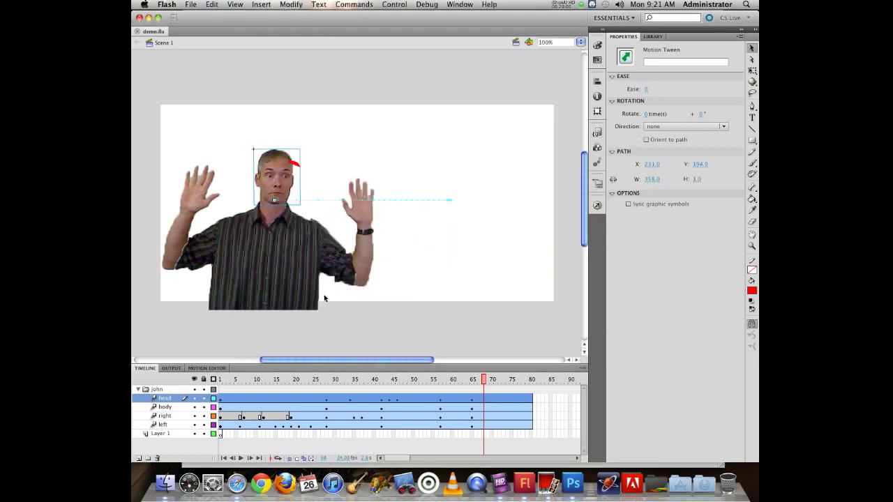
- Scrub the main timeline to its last frame, 80, and test the movie once more
mouse_move(485, 380)
mouse_down()
mouse_move(231, 380)
mouse_move(492, 379)
mouse_up()
drag(500, 335, 532, 309)
drag(525, 381, 542, 309)
mouse_move(528, 379)
mouse_down()
mouse_move(180, 380)
mouse_move(369, 380)
mouse_move(226, 354)
mouse_move(530, 380)
mouse_up()
key(super+Return)
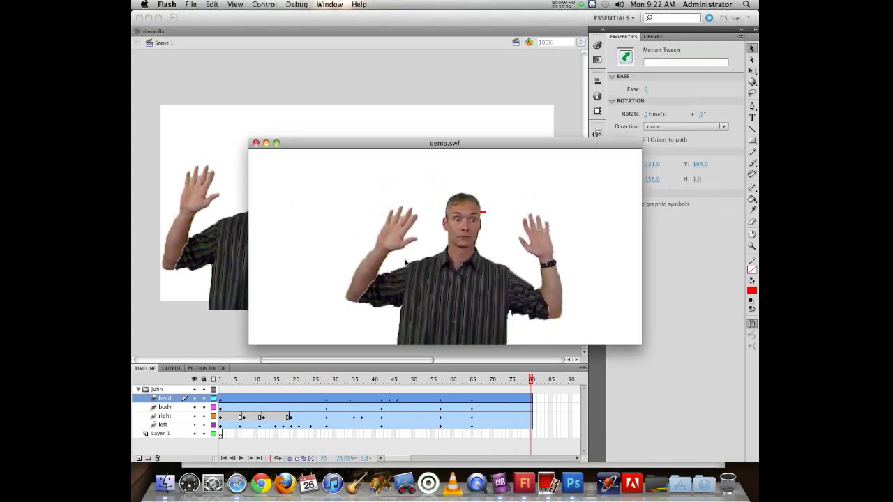
click(255, 143)
- Insert a keyframe at frame 48 of the head layer's motion tween
drag(485, 381, 401, 373)
click(405, 399)
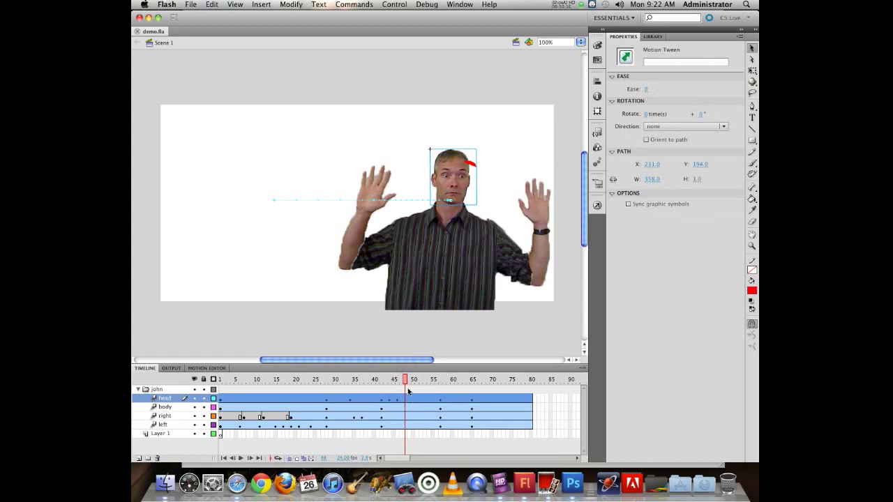
click(406, 390)
click(405, 402)
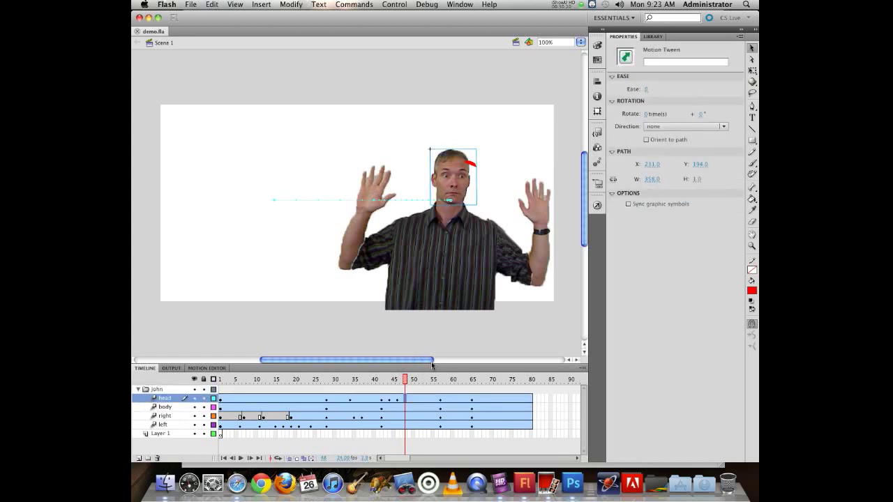
key(F6)
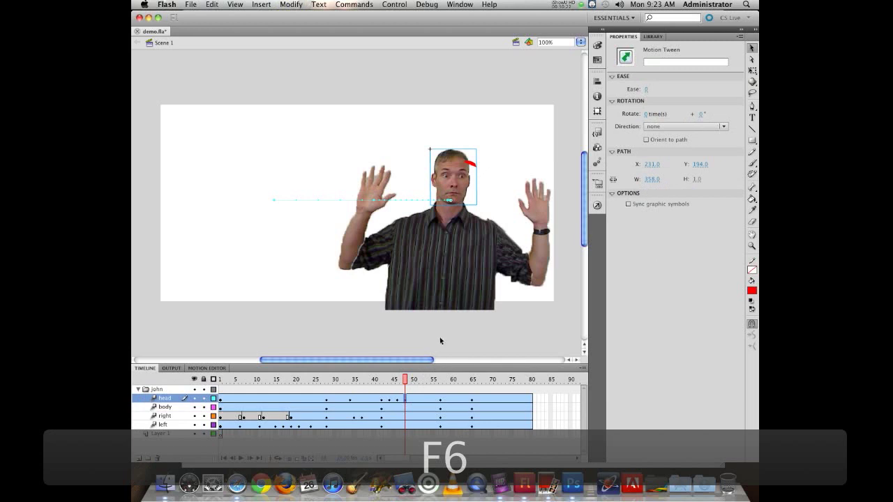
- Try enlarging the head at frame 48 to about 177 px high, centred over the neck, and scrub the preceding frames
key(q)
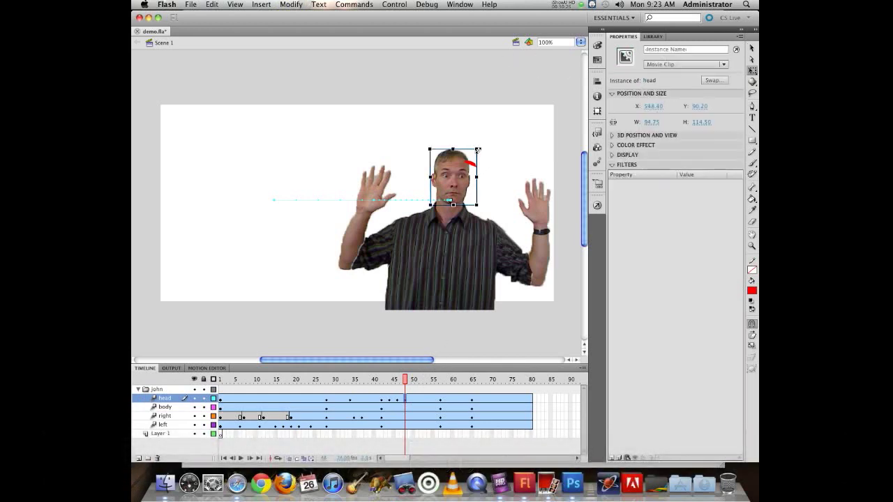
drag(478, 149, 503, 120)
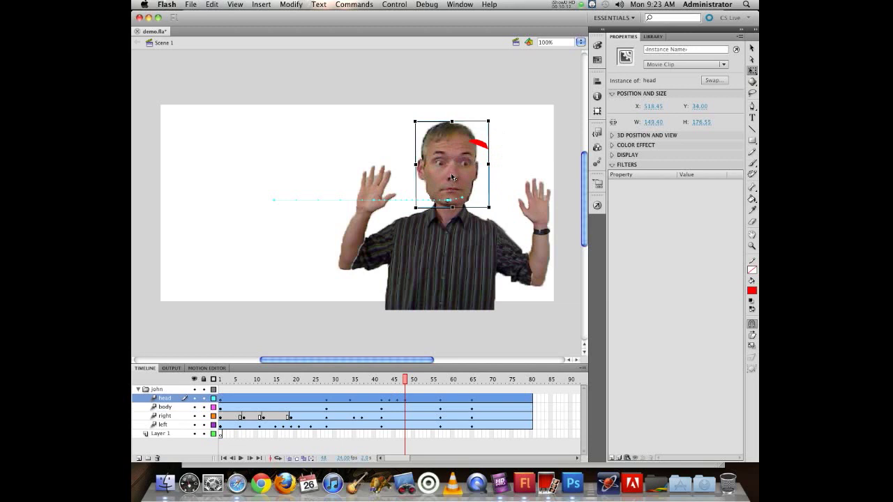
drag(406, 383, 407, 343)
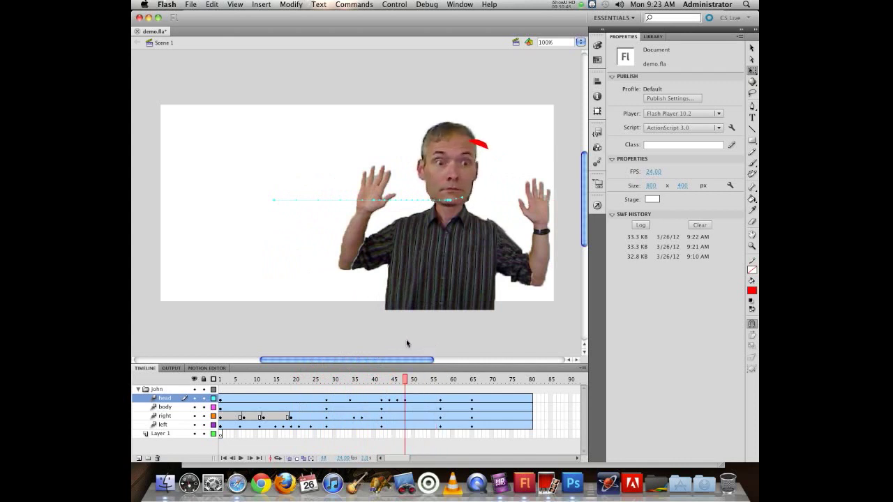
drag(405, 343, 385, 336)
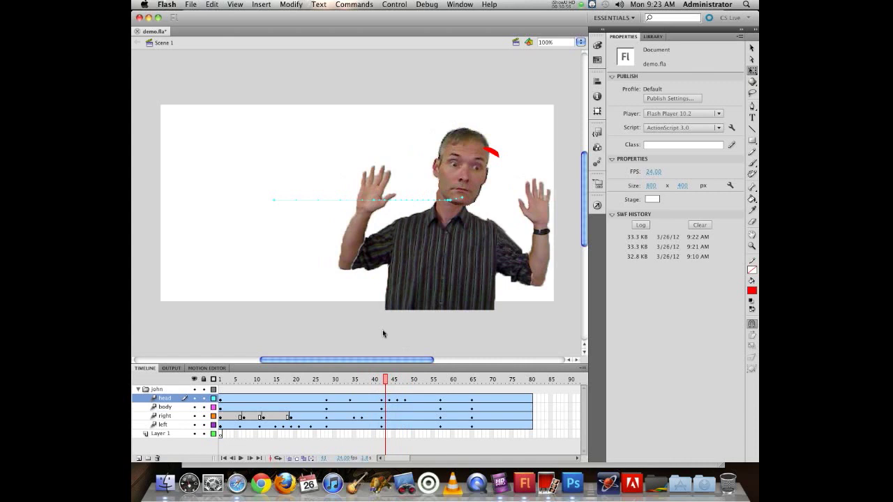
drag(384, 332, 404, 335)
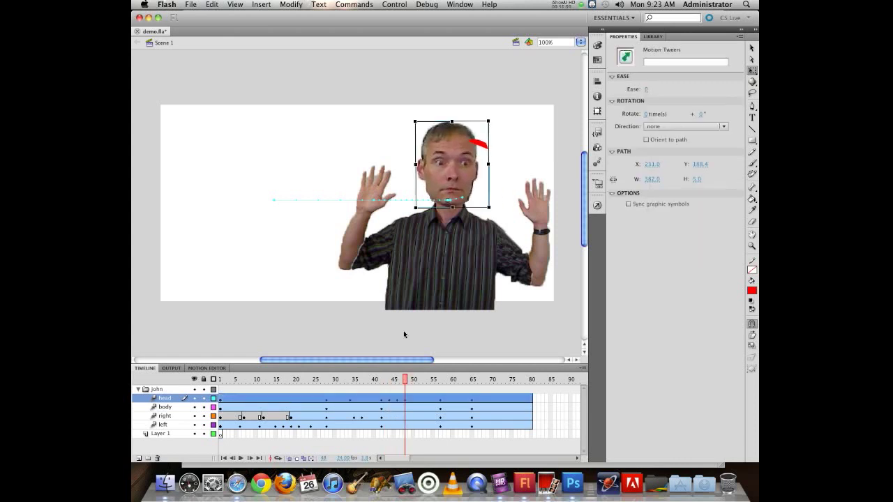
- Undo the head's enlargement and repositioning at frame 48
key(super+z)
key(super+z)
key(super+z)
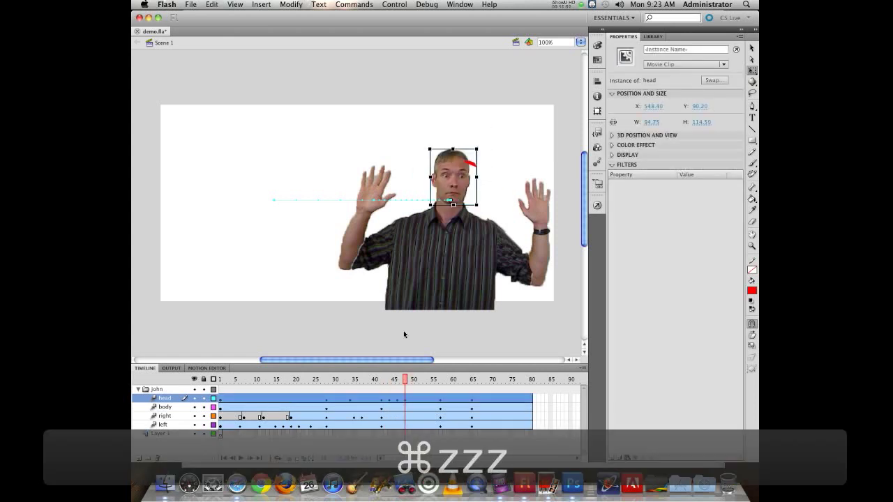
- Insert a Scale keyframe at frame 48 of the head layer
right_click(406, 400)
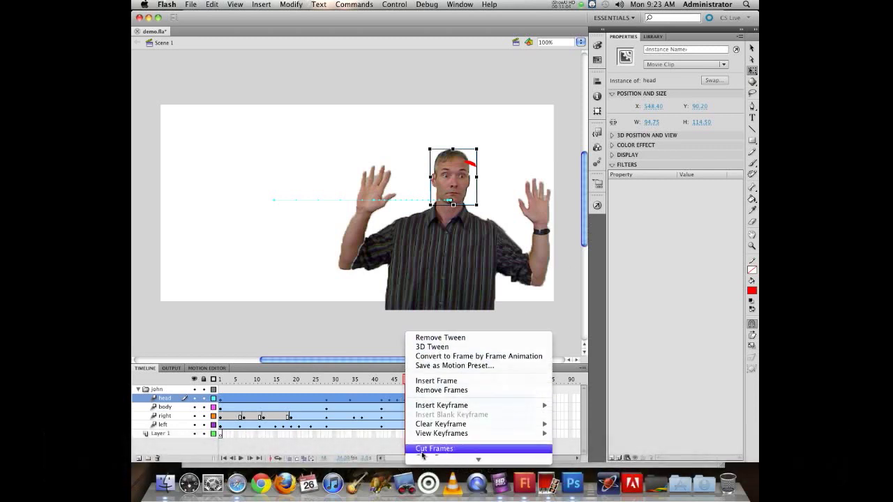
mouse_move(442, 323)
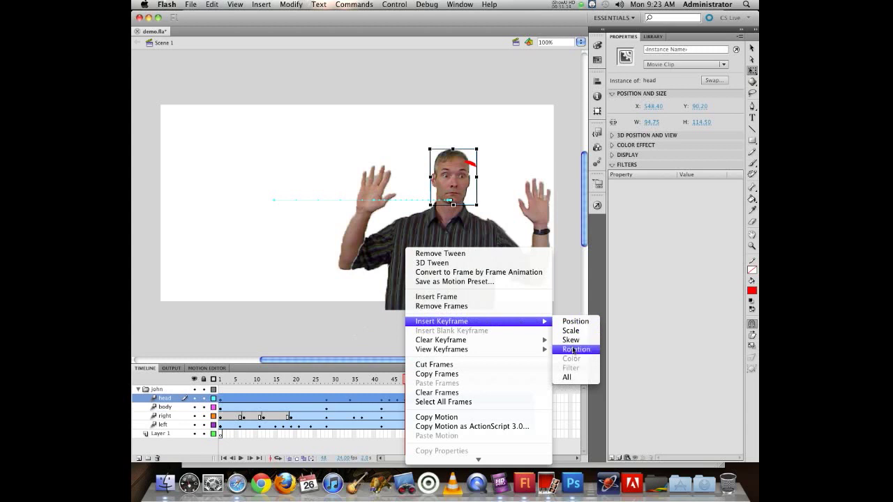
click(575, 333)
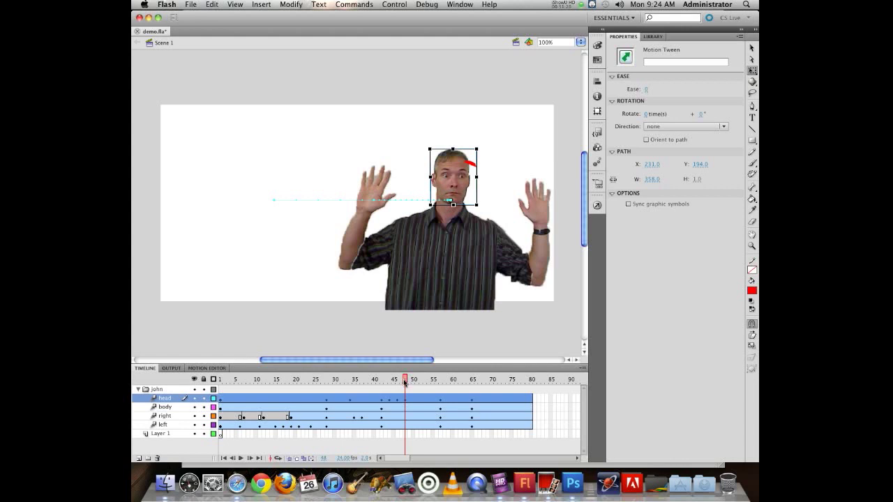
- Insert a property keyframe at frame 57 of the head layer's motion tween
drag(405, 381, 440, 375)
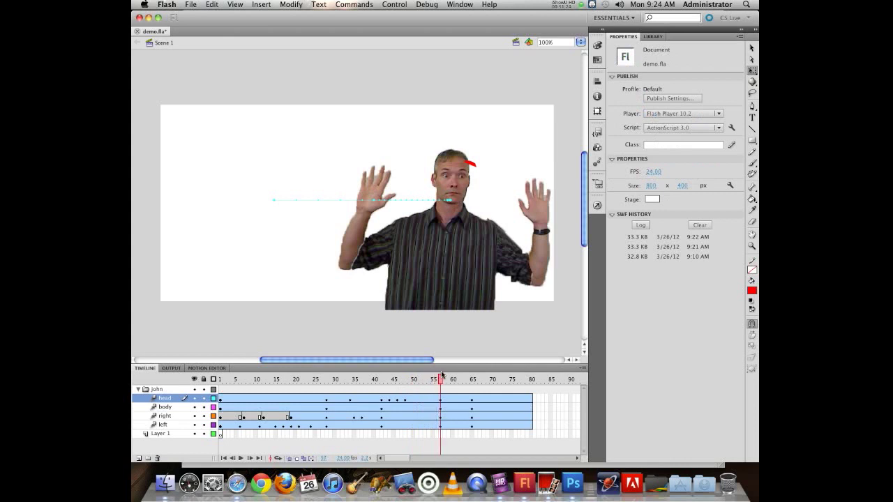
click(440, 398)
right_click(440, 404)
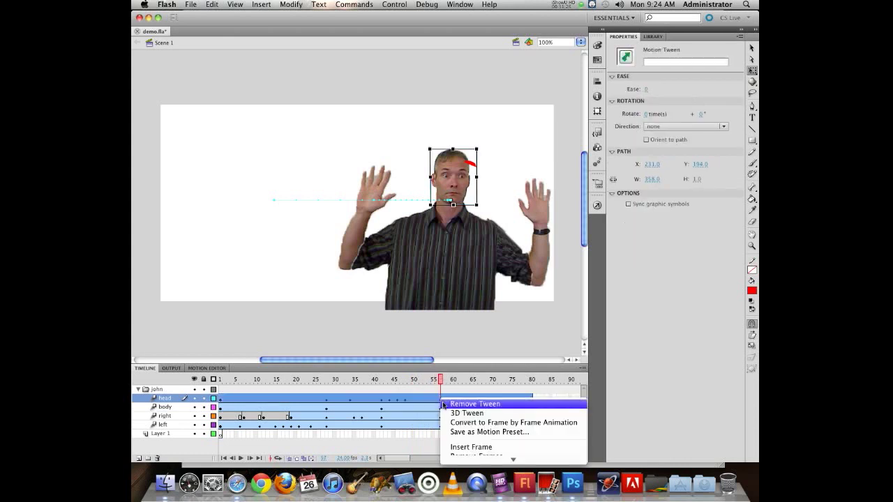
mouse_move(461, 409)
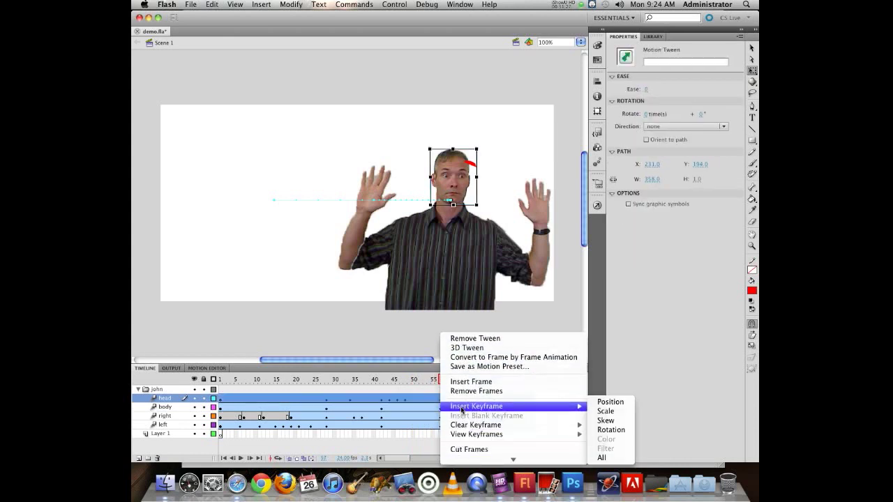
click(606, 404)
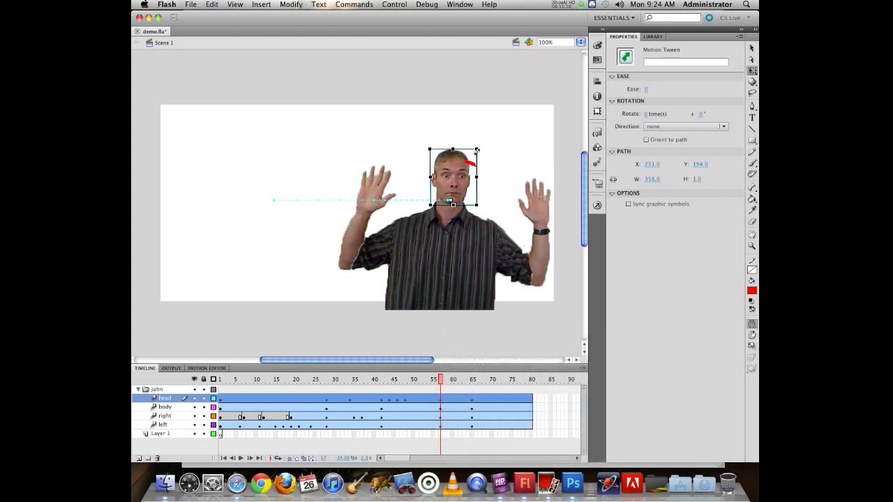
- Enlarge the head at frame 57 to about 169 by 204 px and centre it over the neck
drag(477, 147, 513, 102)
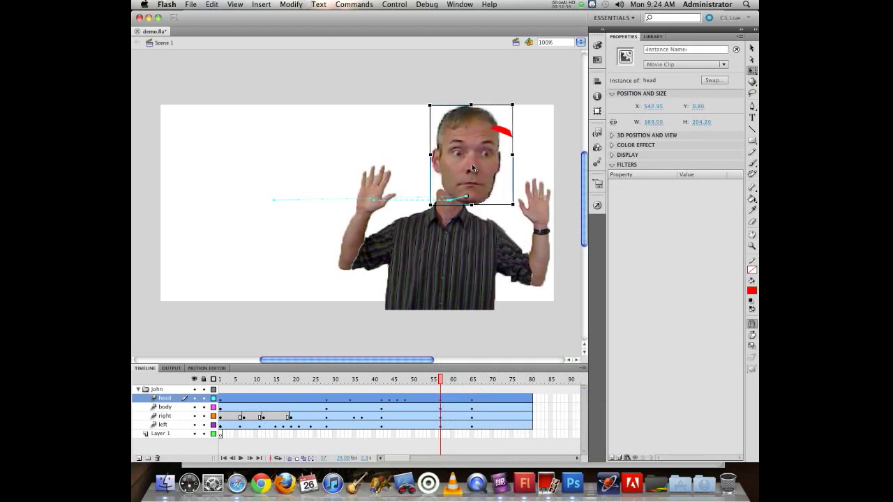
drag(463, 176, 447, 177)
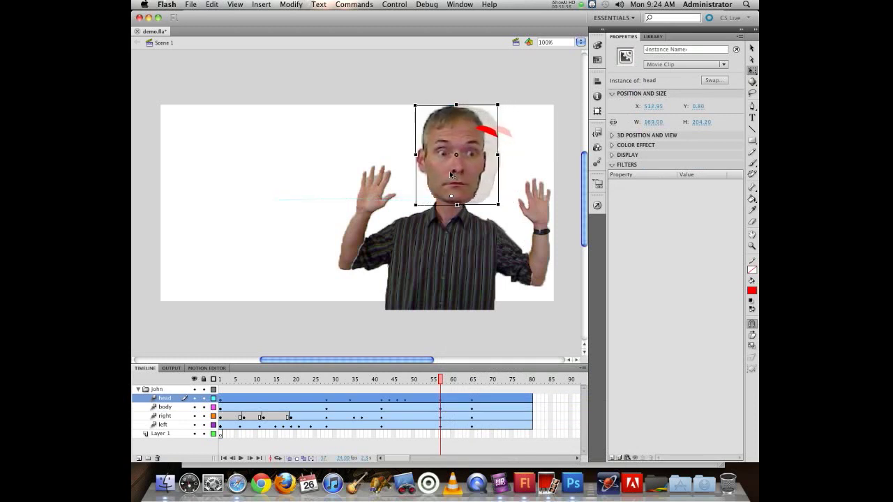
- Examine which property keyframe types can be inserted at frame 57 of the head layer's motion tween
drag(440, 380, 441, 315)
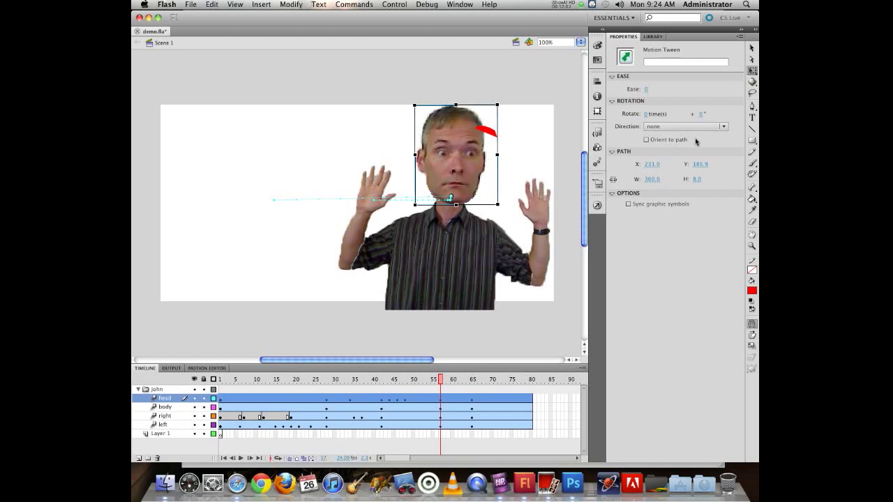
drag(444, 390, 437, 408)
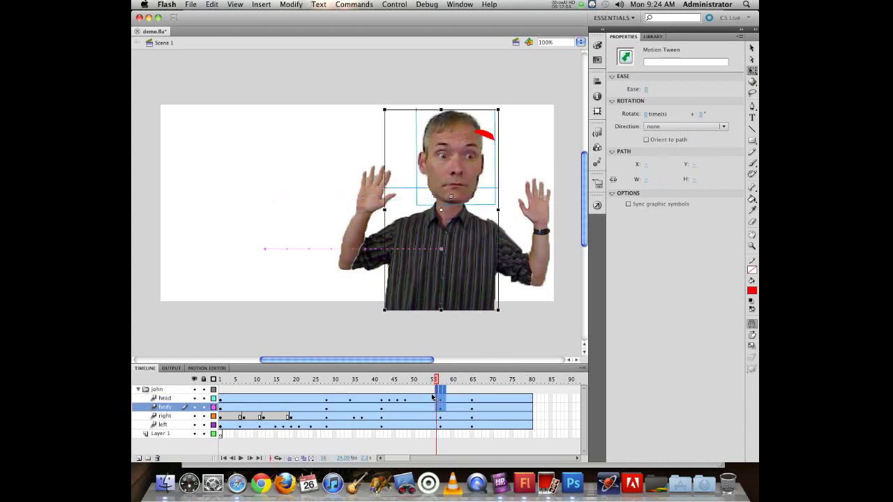
click(415, 393)
click(441, 401)
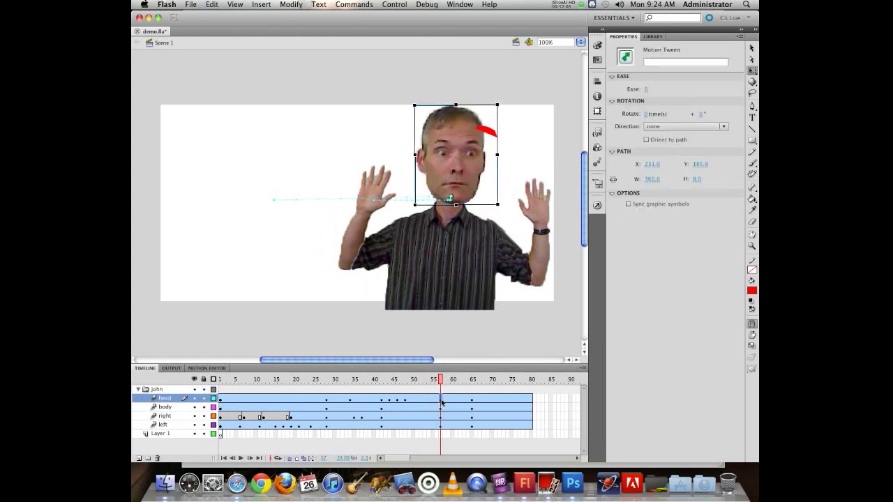
right_click(441, 401)
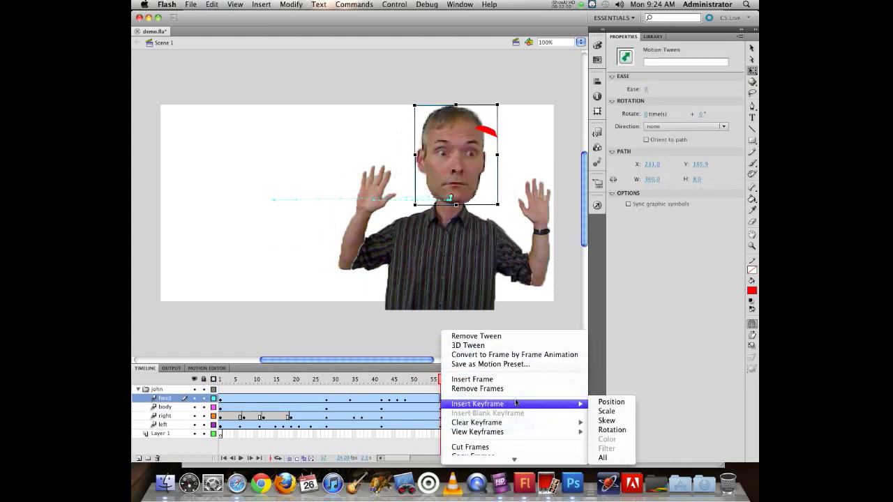
mouse_move(507, 405)
mouse_move(568, 404)
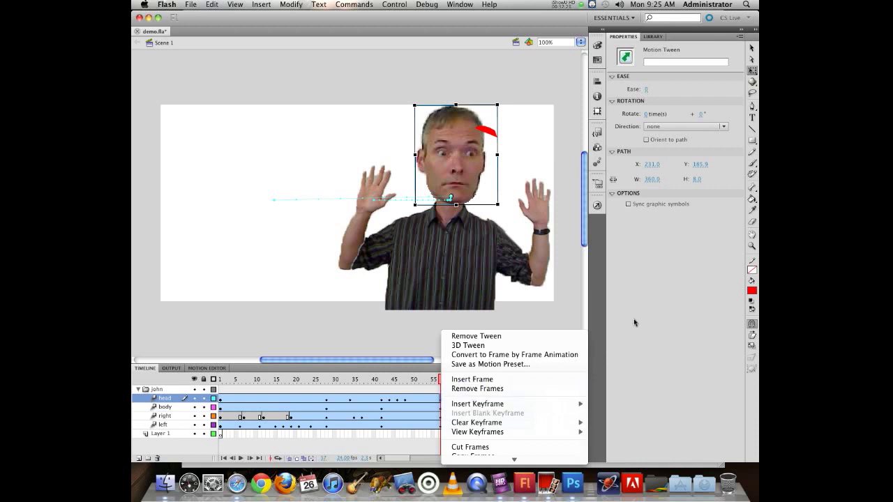
click(650, 286)
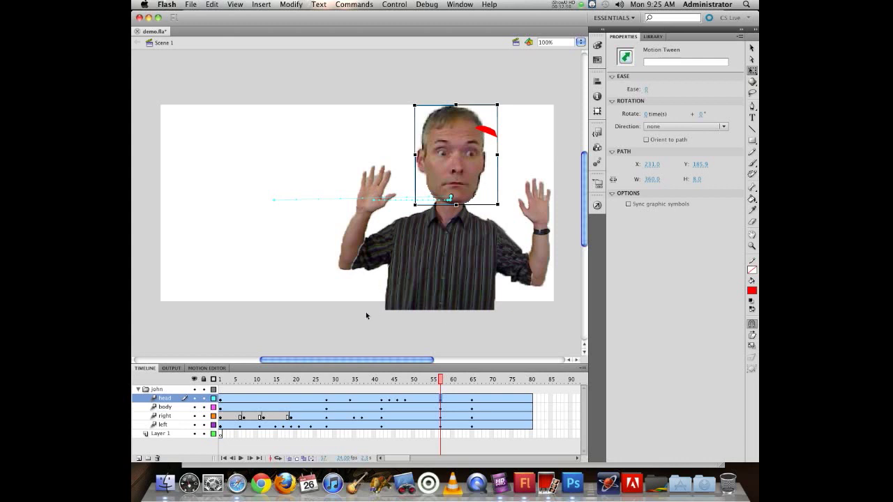
- Preview the head's tweened enlargement in a test movie, including the nested red mark, and close the preview
drag(440, 379, 444, 378)
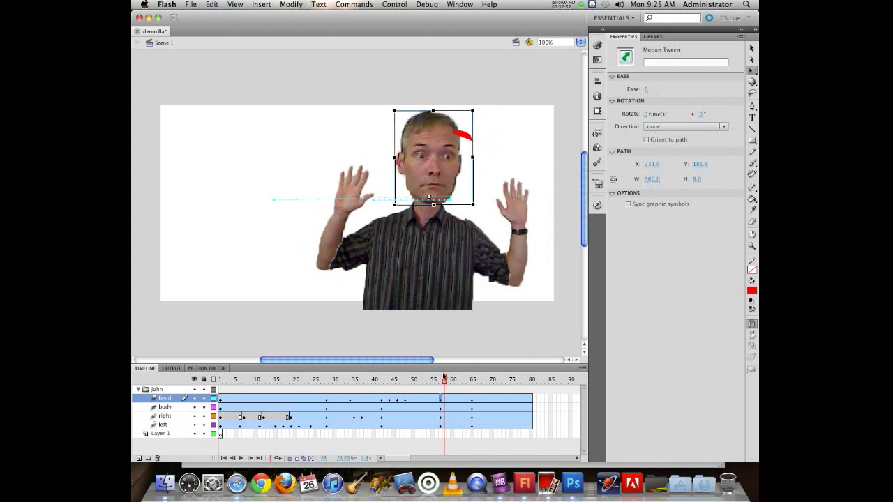
key(super+Return)
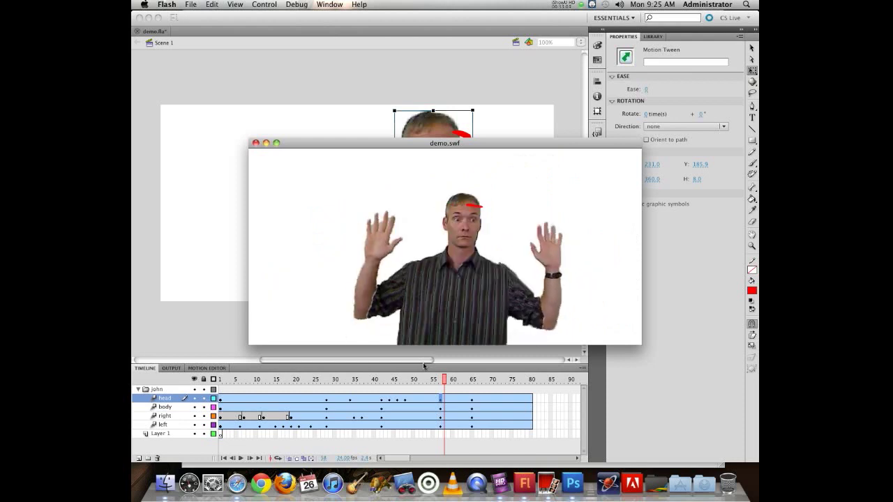
click(256, 143)
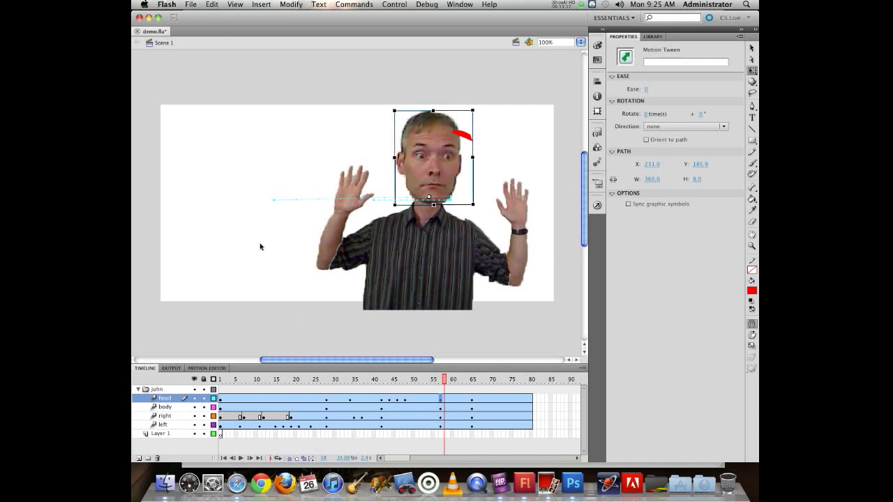
click(332, 244)
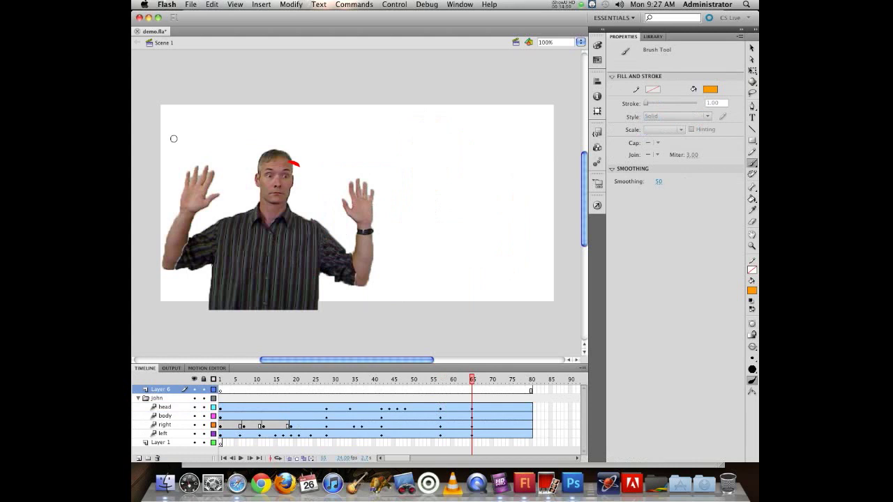
- Paint an orange sun outline about 77 by 71 px above the man's raised hand on Layer 6 and fill it with golden yellow
mouse_move(171, 138)
mouse_down()
mouse_move(203, 128)
mouse_move(200, 154)
mouse_move(172, 135)
mouse_up()
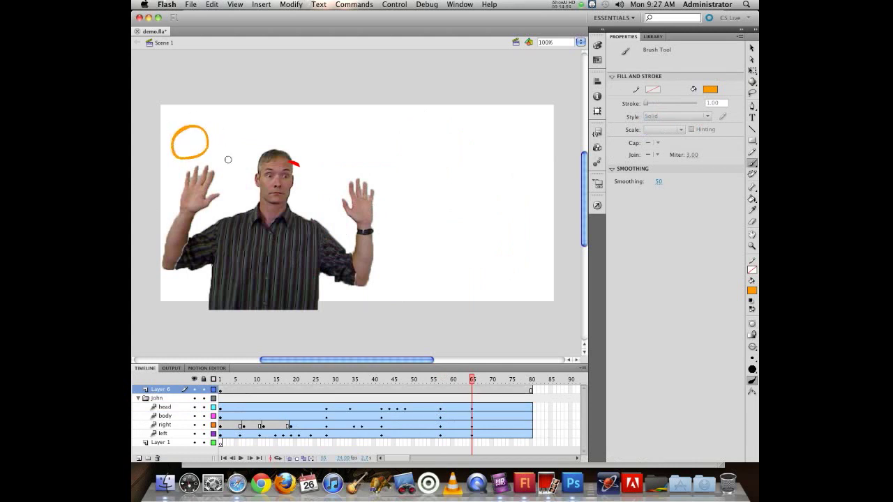
click(753, 199)
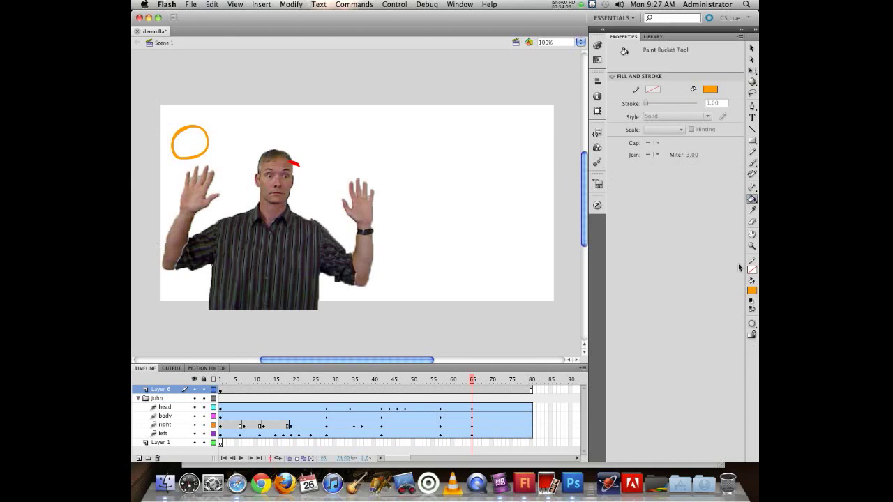
click(751, 291)
click(745, 354)
click(189, 141)
- Convert the painted sun's outline and fill into a movie clip symbol named Sun
click(751, 47)
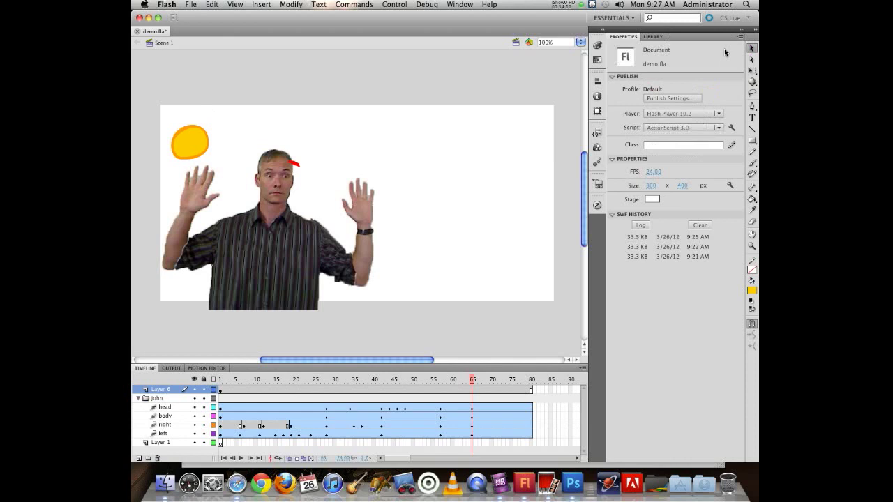
drag(162, 107, 216, 165)
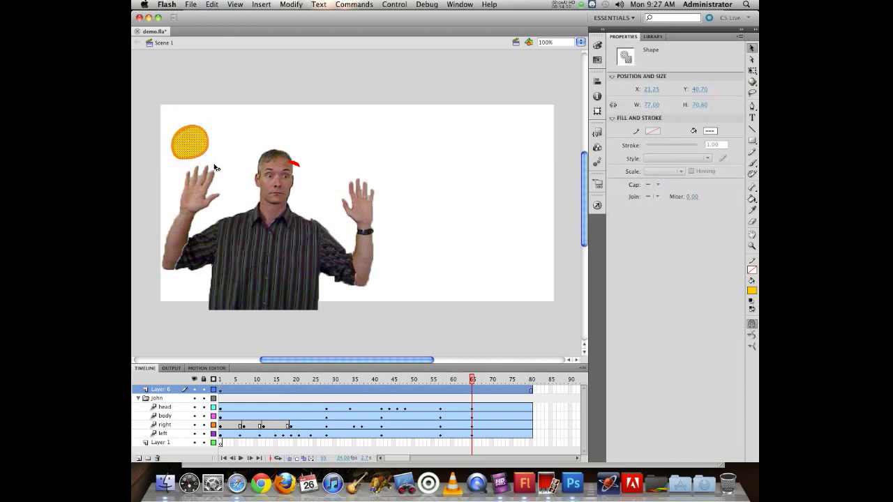
key(F8)
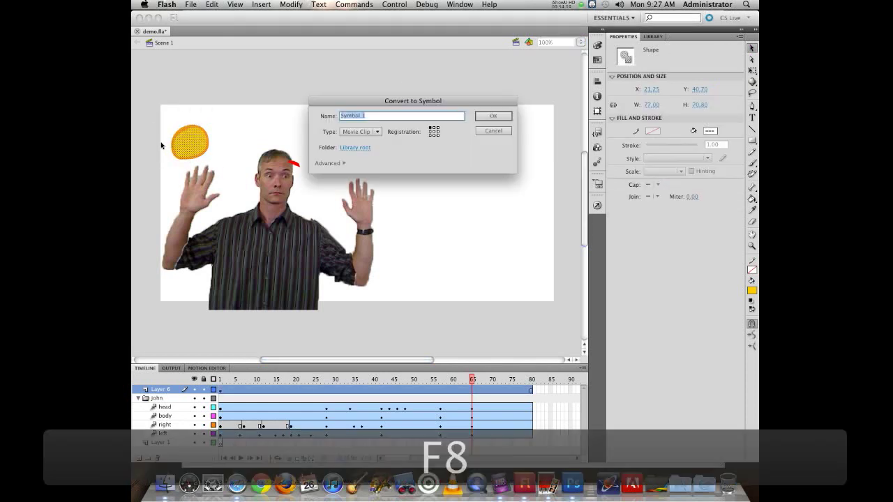
text(Sun)
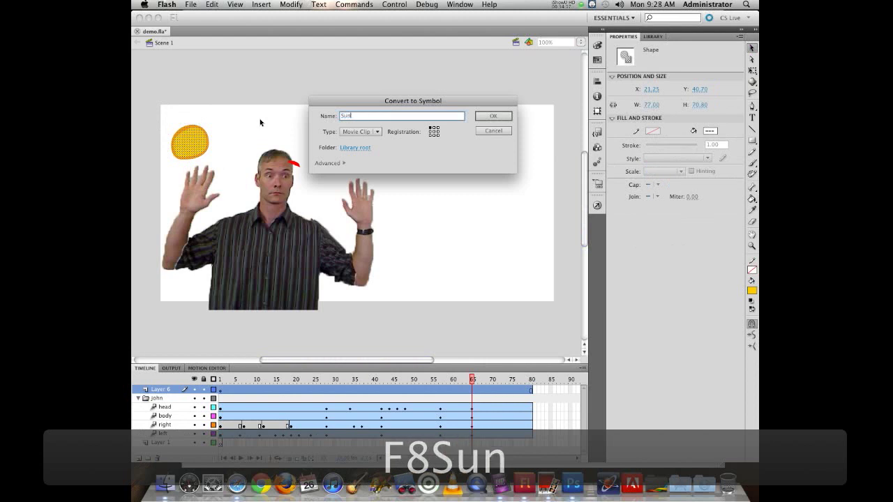
key(Return)
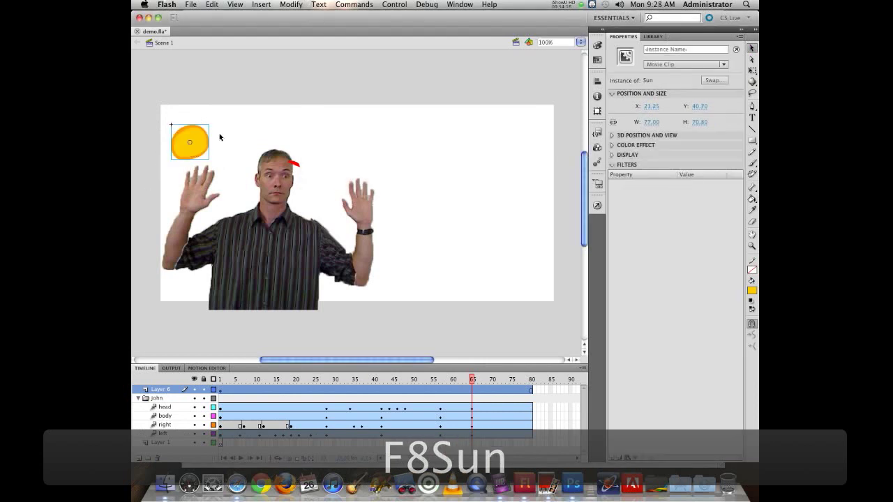
- Inside the Sun clip, add a layer and brush light orange #FFCC66 rays around the disc, spanning about 180 by 184 px
double_click(195, 145)
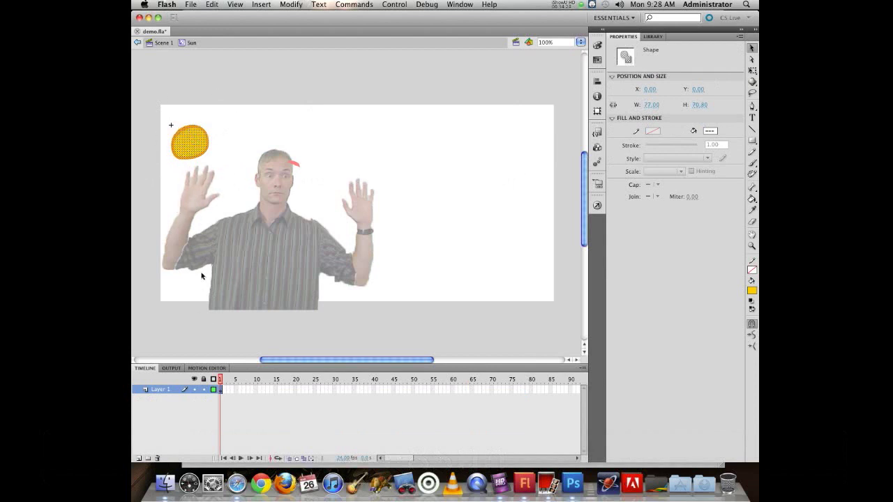
click(140, 459)
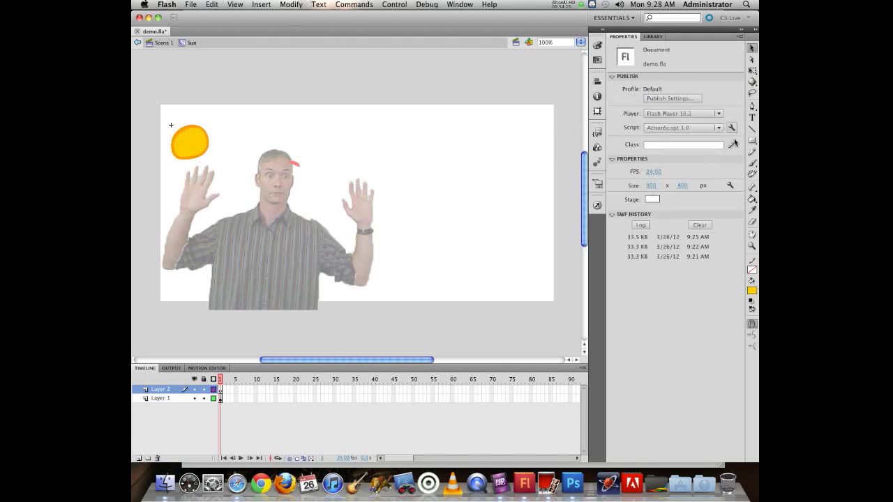
click(752, 162)
click(752, 291)
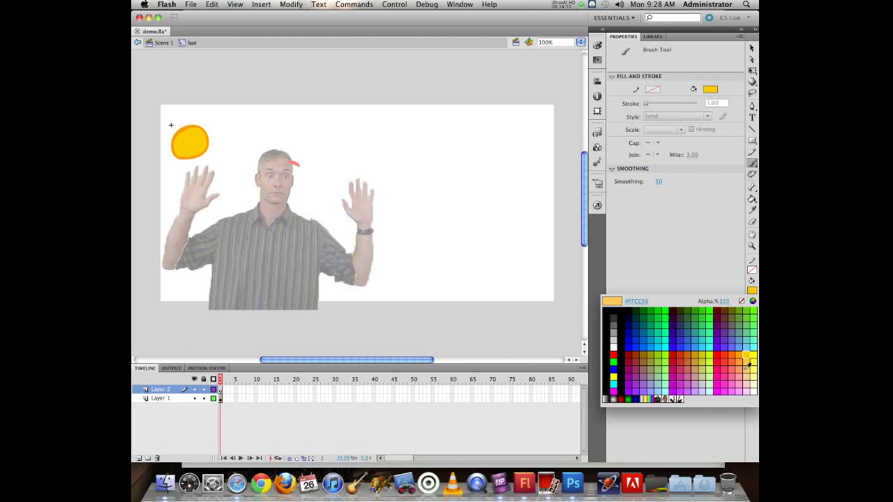
click(746, 367)
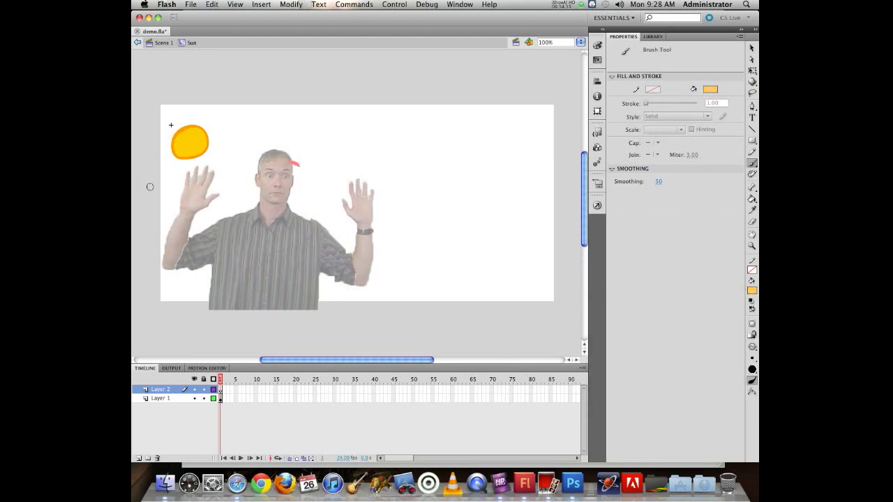
mouse_move(180, 166)
mouse_down()
mouse_move(174, 187)
mouse_move(194, 167)
mouse_move(196, 181)
mouse_move(219, 176)
mouse_up()
mouse_move(232, 158)
mouse_down()
mouse_move(216, 148)
mouse_move(209, 124)
mouse_up()
mouse_move(203, 102)
mouse_down()
mouse_move(198, 121)
mouse_move(174, 120)
mouse_up()
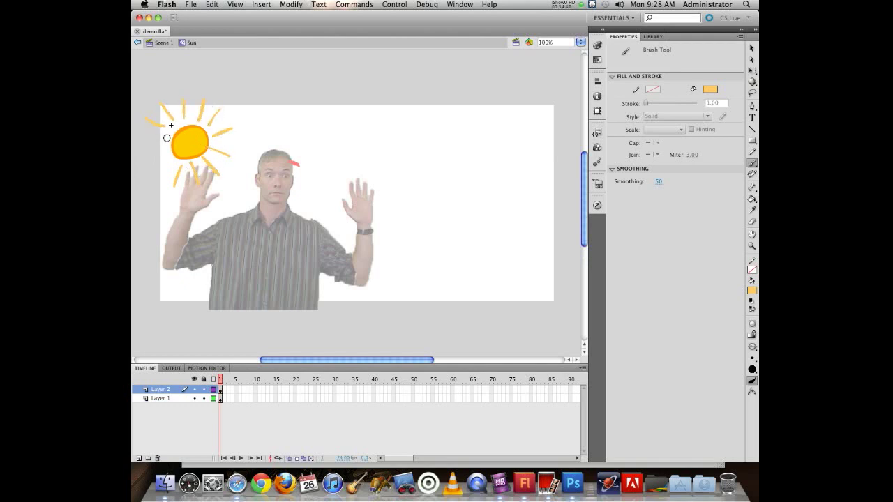
drag(165, 153, 152, 166)
- Lock the sun disc's Layer 1 and convert the rays into a movie clip symbol named SunRays
click(752, 48)
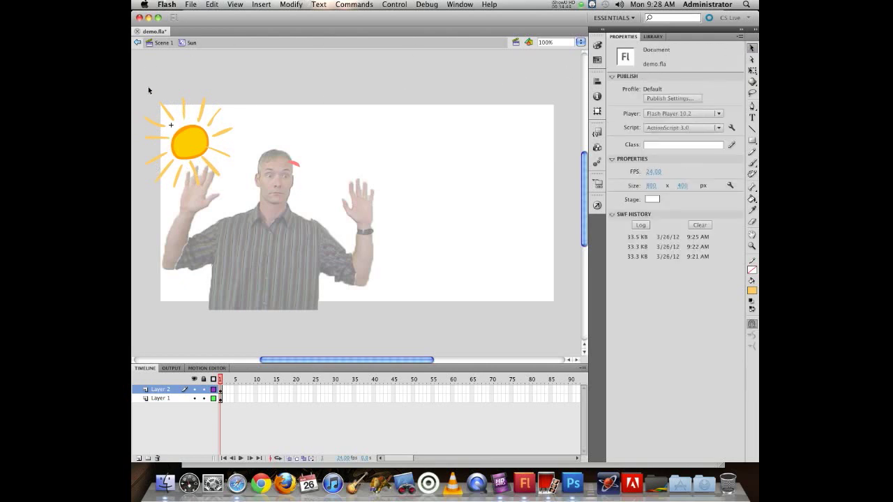
drag(139, 86, 252, 212)
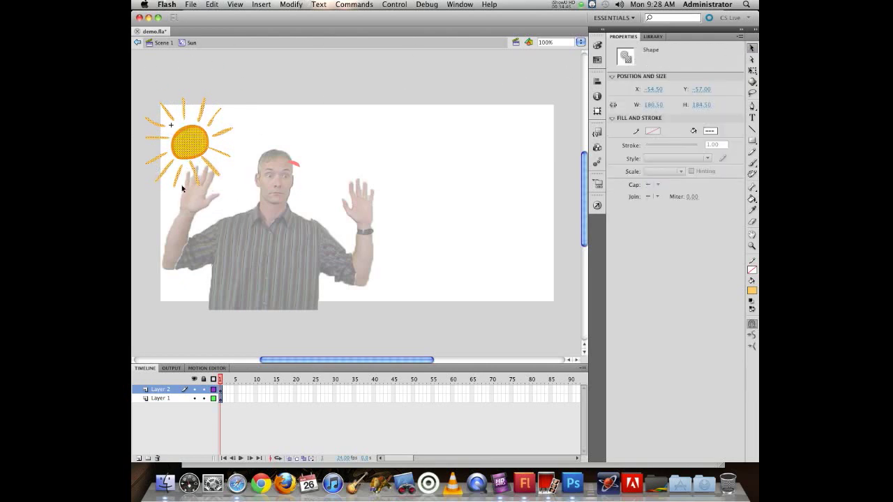
click(203, 398)
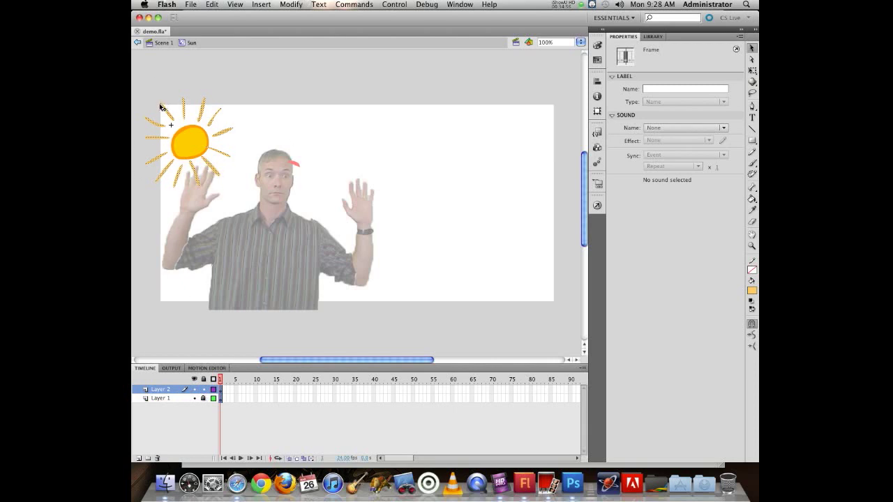
key(F8)
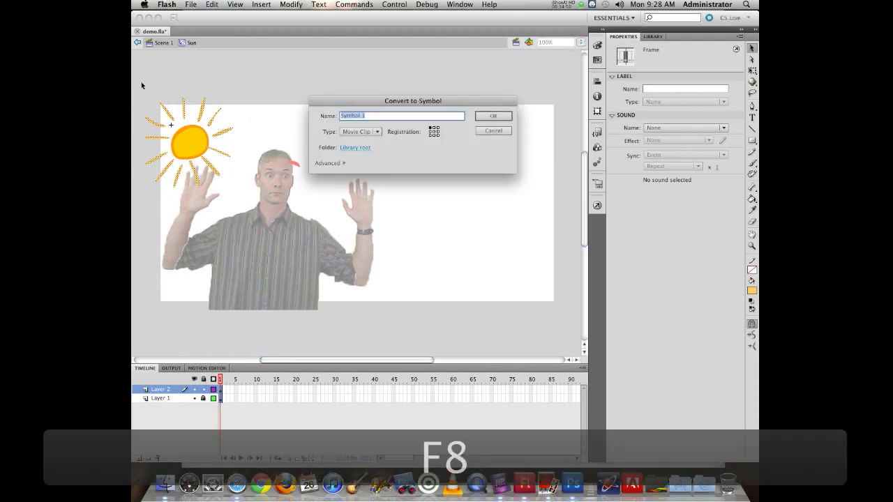
text(SunRays)
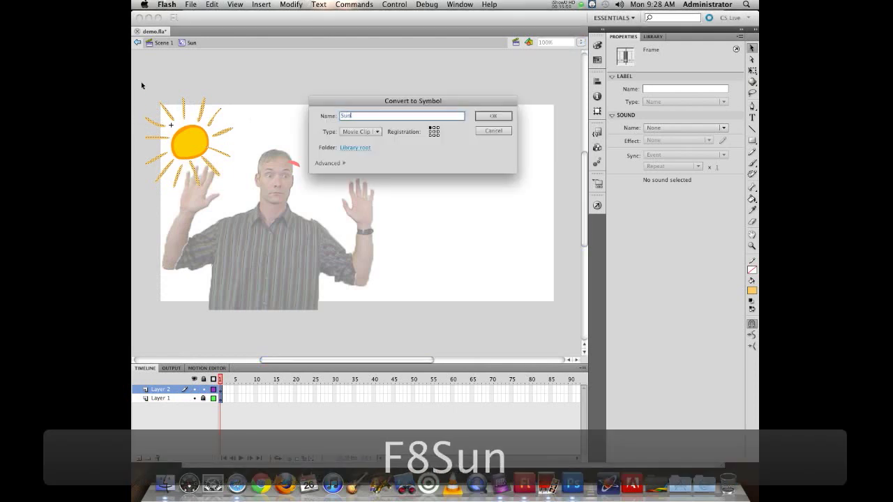
key(Return)
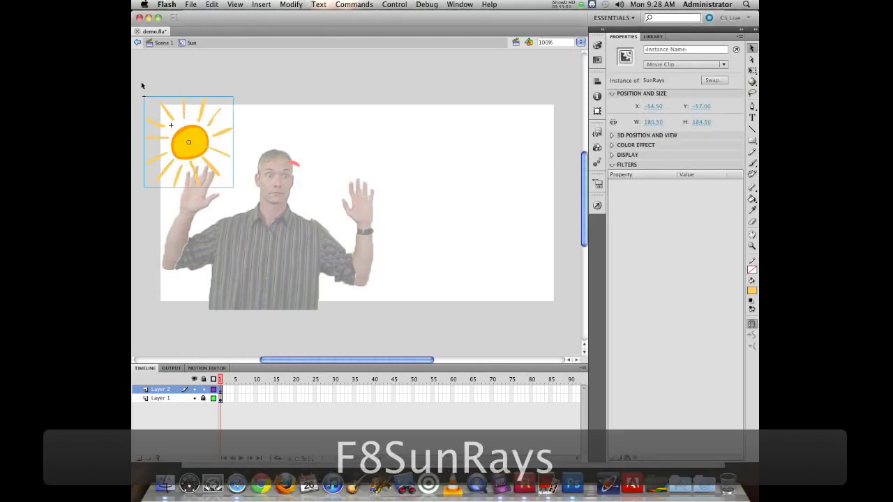
- Create a motion tween for the SunRays instance on Layer 2 of the Sun clip
right_click(231, 141)
click(204, 120)
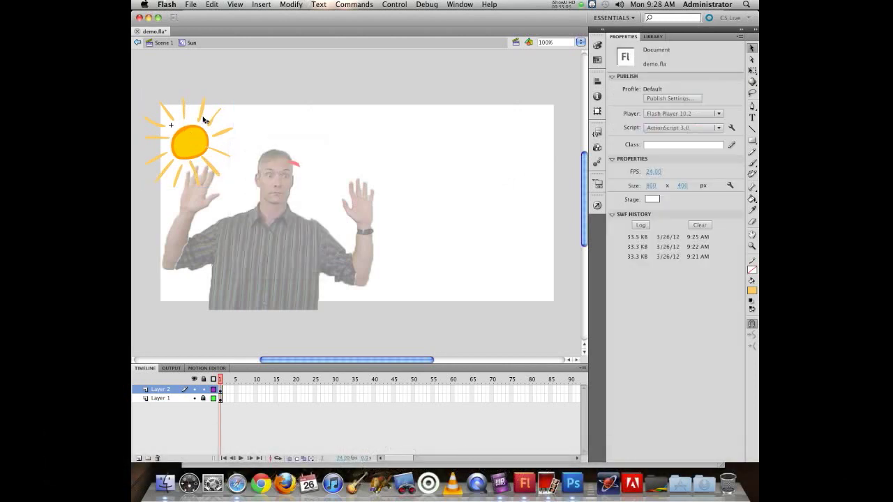
right_click(199, 114)
click(225, 116)
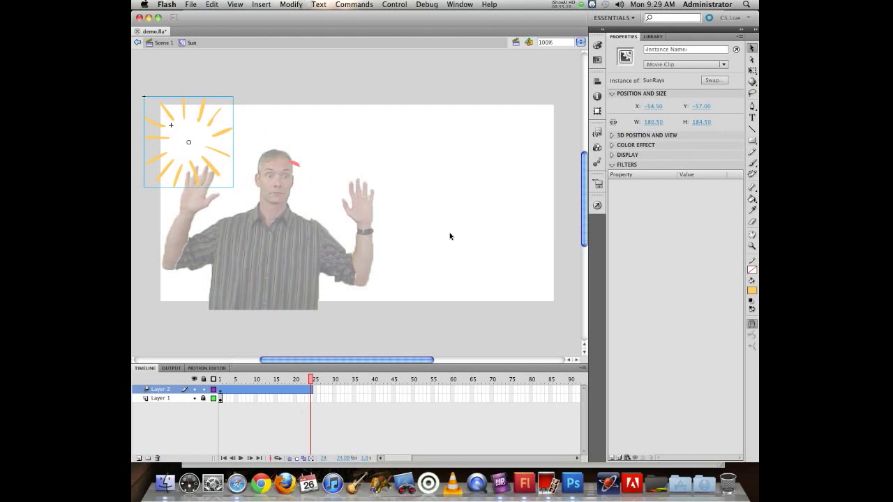
- Set the SunRays motion tween to rotate 1 time clockwise around the rays' centre
click(752, 69)
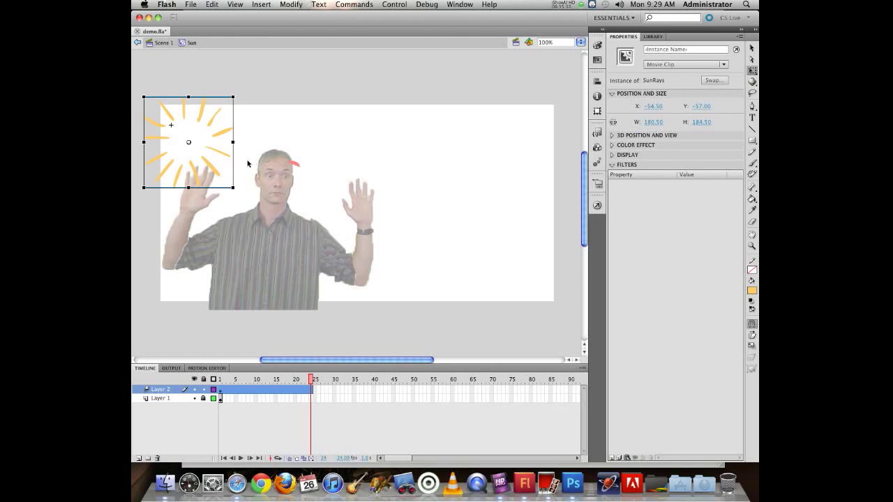
click(272, 392)
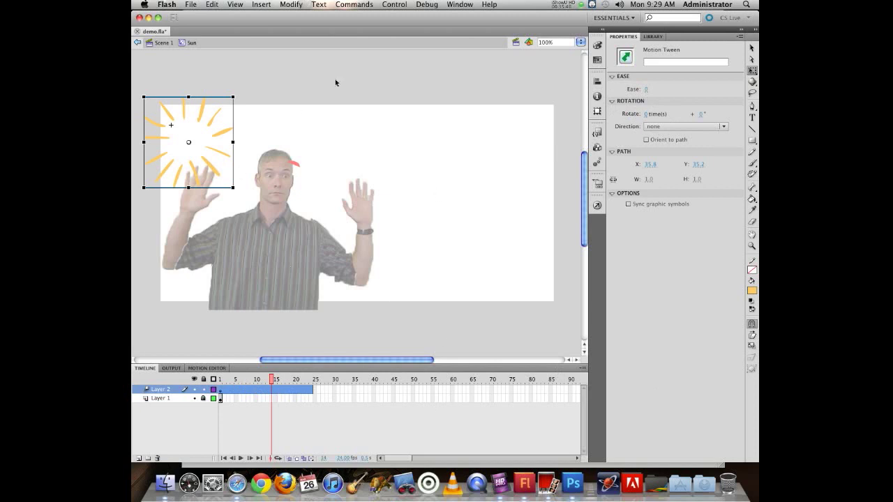
click(647, 114)
text(1)
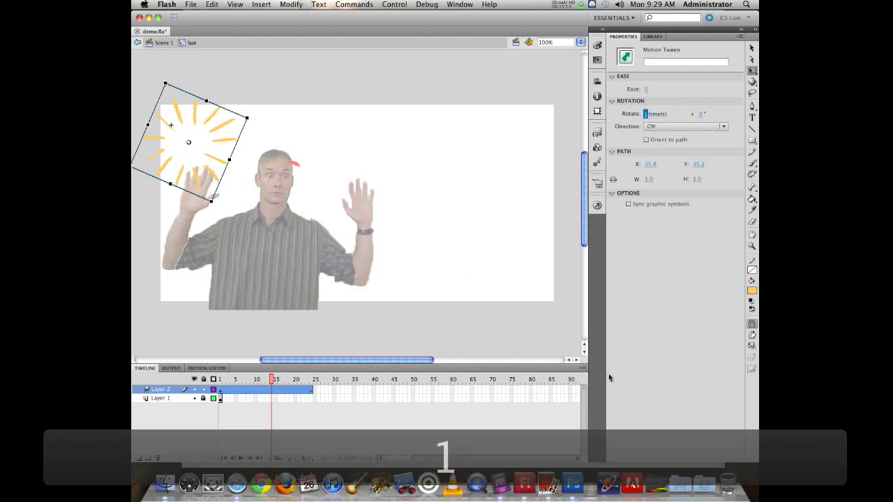
- Return to frame 1 of the Sun clip and extend the rays' tween span to frame 50
drag(272, 380, 220, 374)
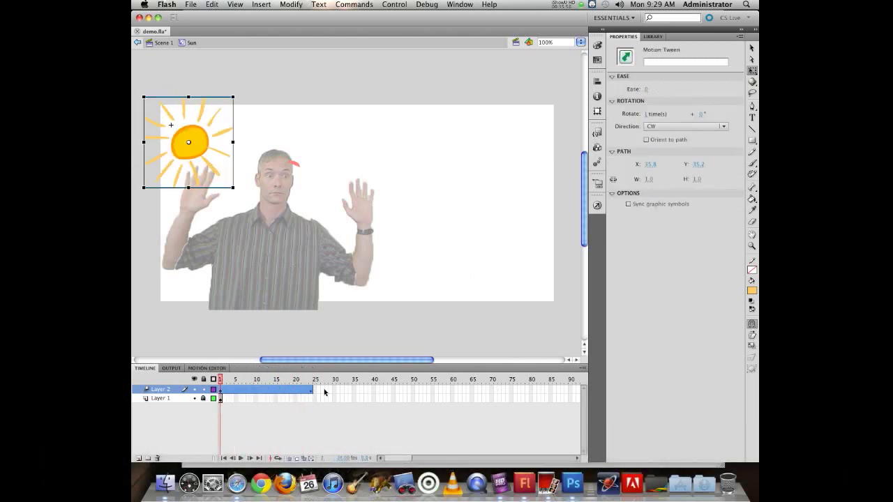
drag(313, 390, 414, 391)
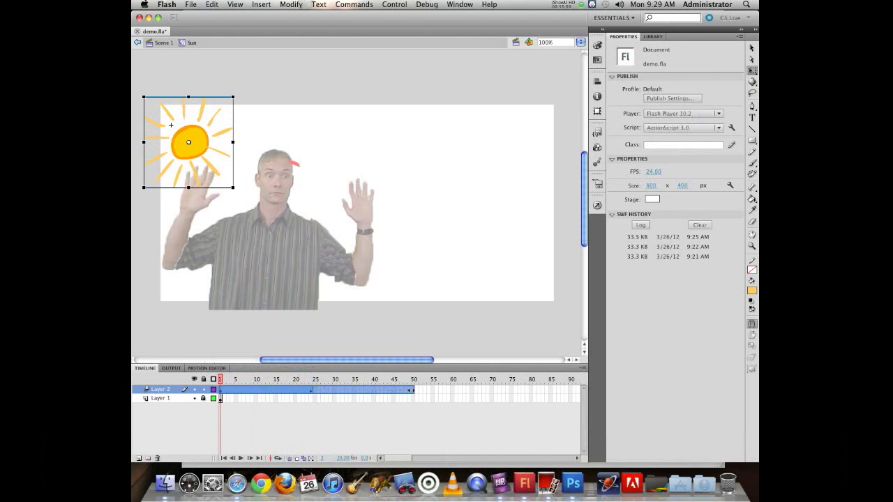
- Extend the sun disc's Layer 1 to frame 50 so it lasts as long as the rays' tween
mouse_move(345, 376)
mouse_down()
mouse_move(230, 373)
mouse_move(414, 376)
mouse_move(226, 374)
mouse_move(414, 376)
mouse_move(236, 375)
mouse_move(370, 374)
mouse_move(357, 375)
mouse_up()
drag(304, 388, 238, 396)
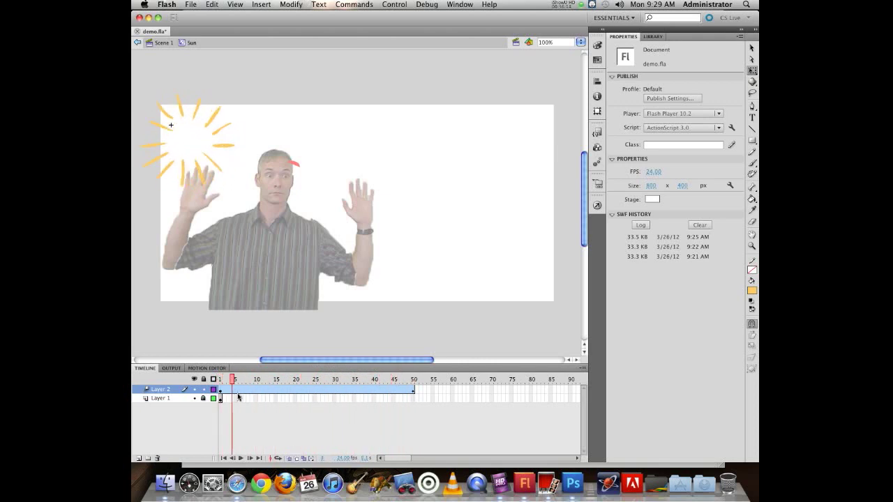
click(325, 390)
click(323, 390)
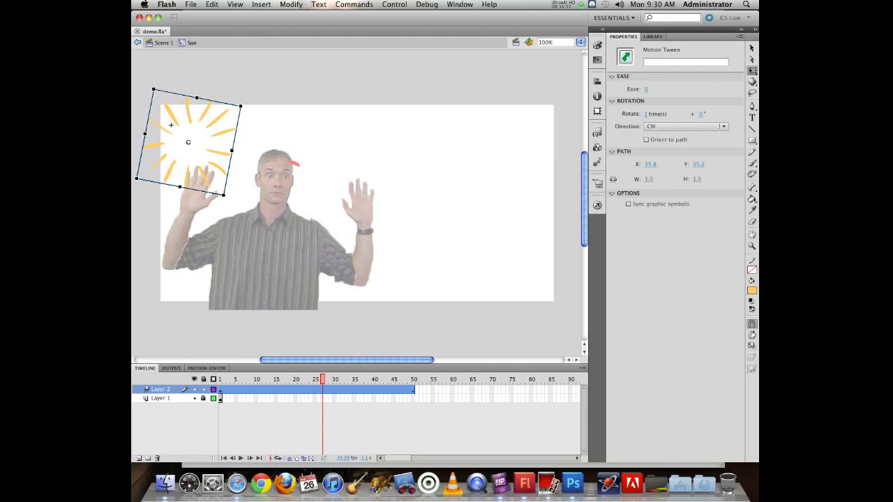
click(413, 399)
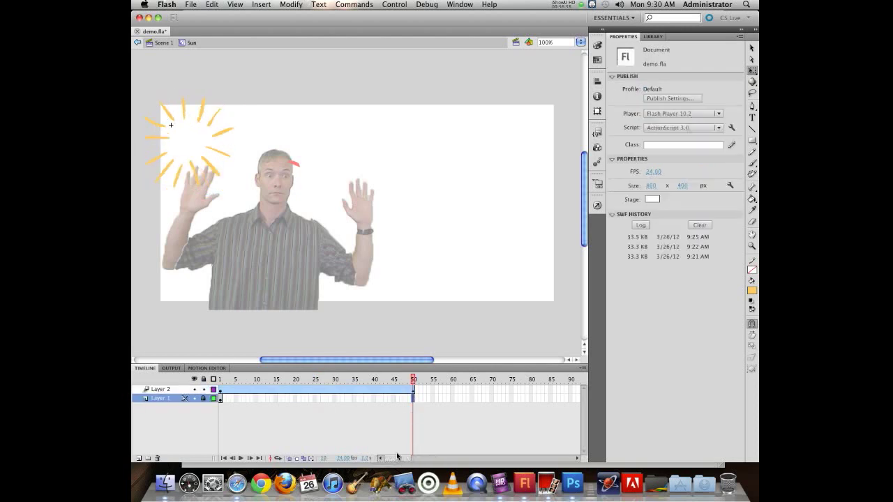
key(F5)
- Move Layer 1 above Layer 2 so the sun disc sits in front of the rays, and scrub through the animation
drag(290, 379, 417, 372)
drag(160, 399, 153, 389)
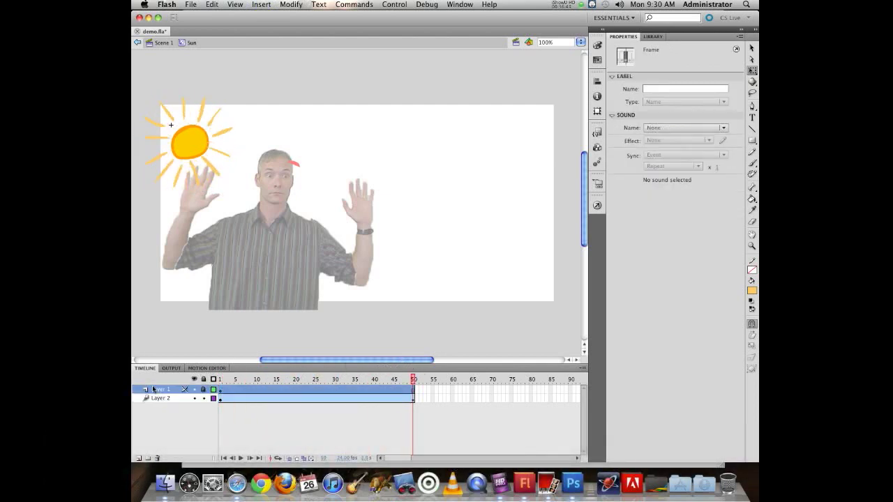
drag(222, 380, 413, 368)
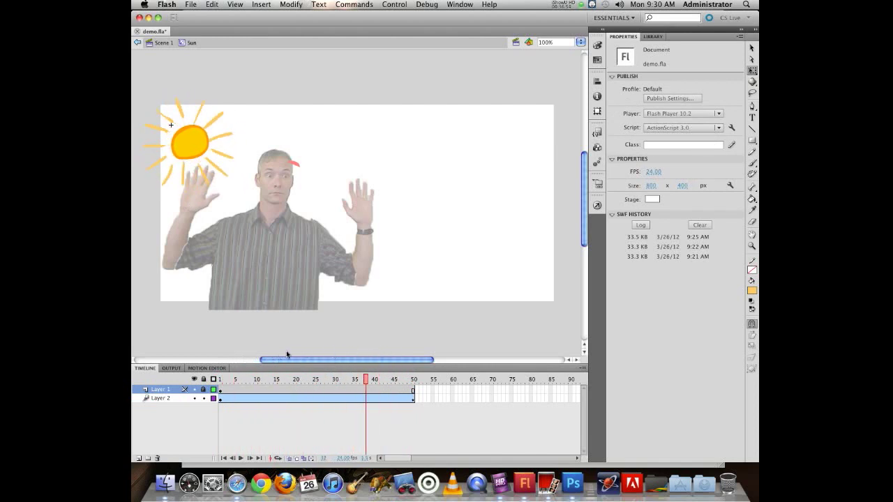
click(287, 390)
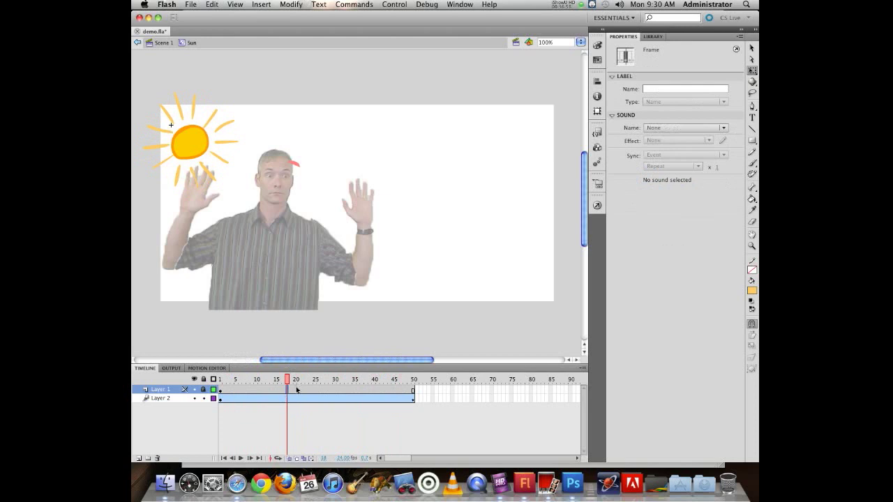
click(298, 389)
right_click(298, 389)
click(247, 346)
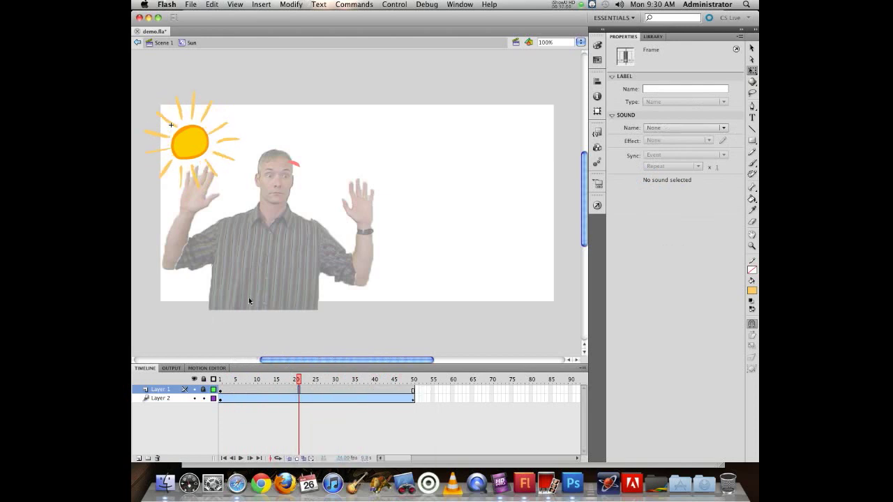
- Return to Scene 1 and create a motion tween for the Sun instance on Layer 6
click(165, 44)
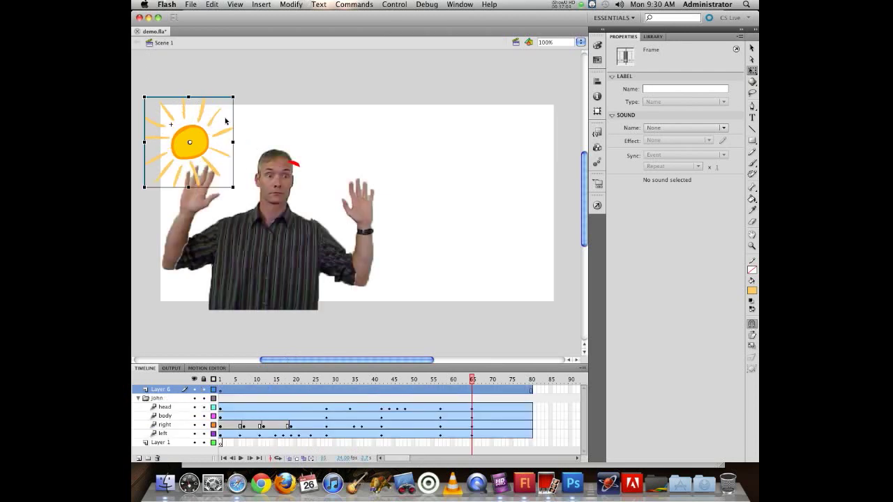
right_click(191, 151)
click(202, 151)
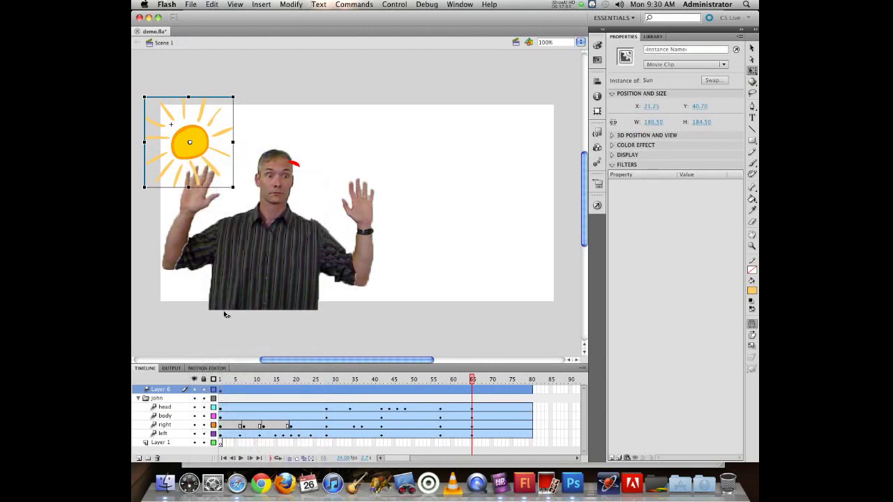
- Place the sun beyond the stage's left edge at frame 1 and beyond the right edge at frame 80, at about the same height
drag(473, 380, 161, 372)
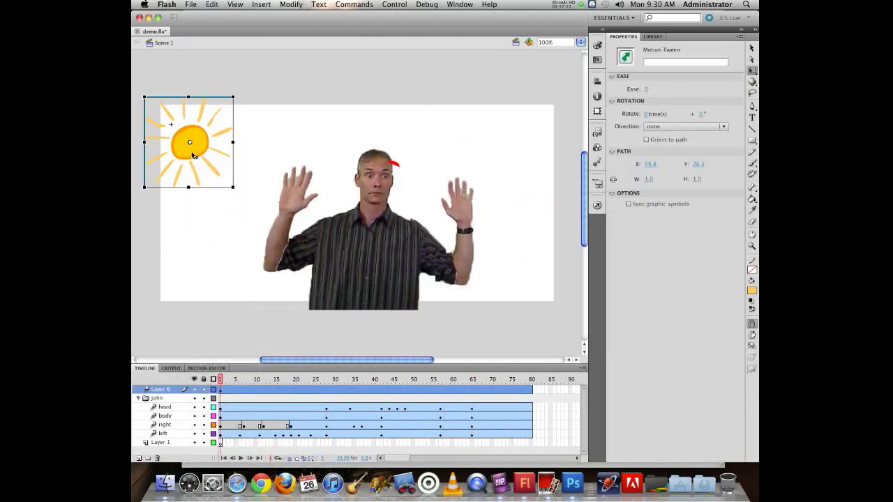
drag(194, 149, 132, 221)
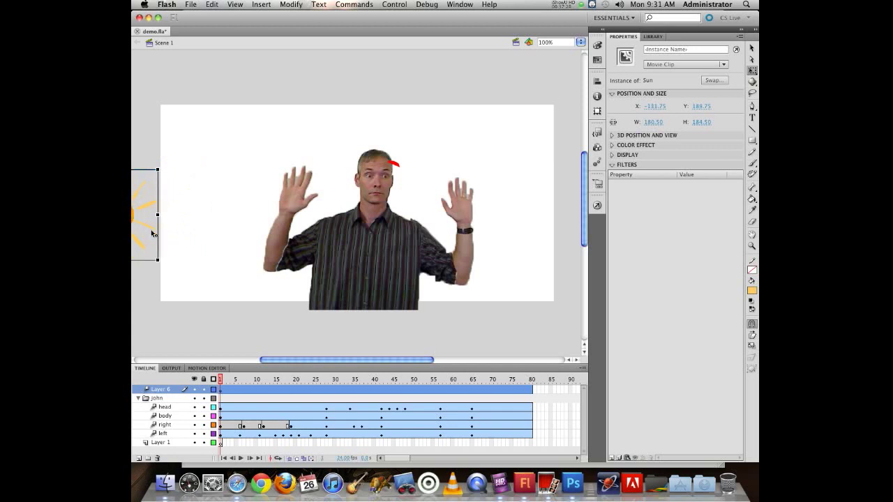
drag(220, 379, 532, 379)
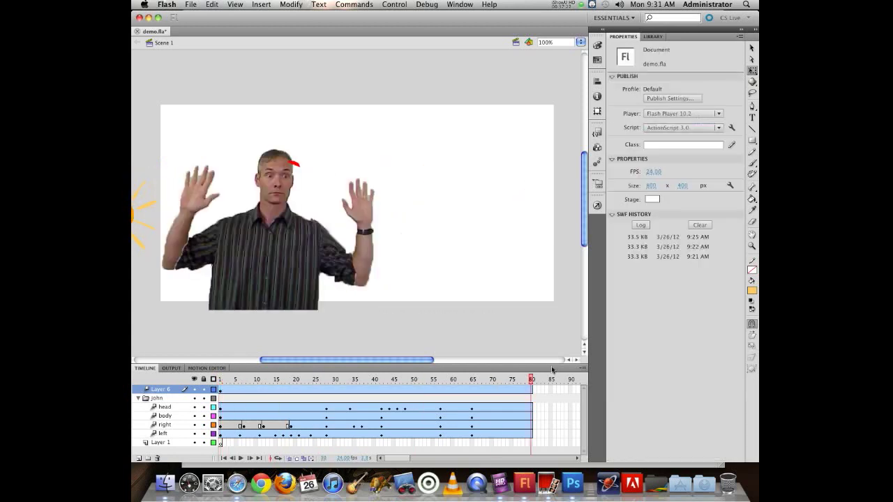
drag(134, 220, 564, 214)
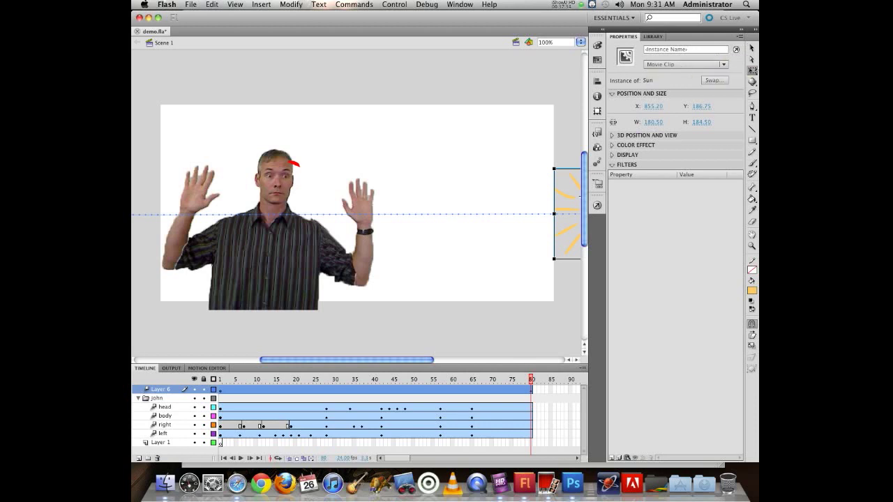
- Bend the sun's straight motion path upward into an arc across the stage, then test the movie from frame 1 and close the preview
click(751, 49)
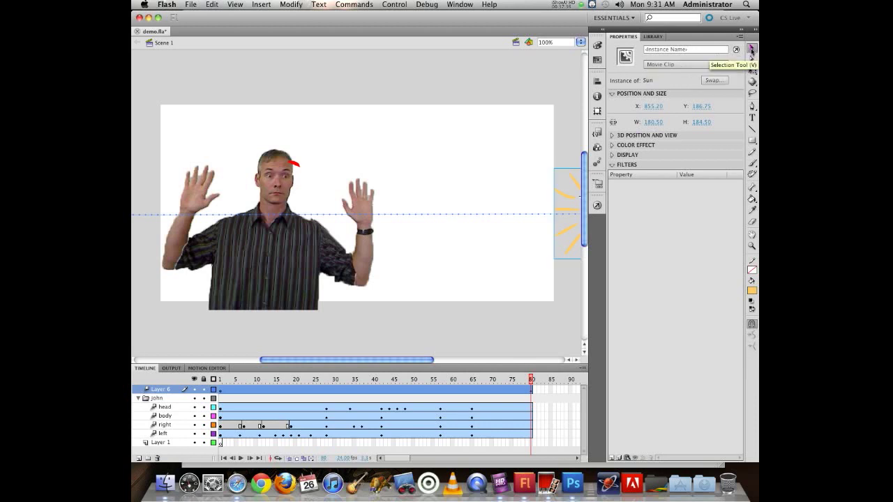
click(480, 183)
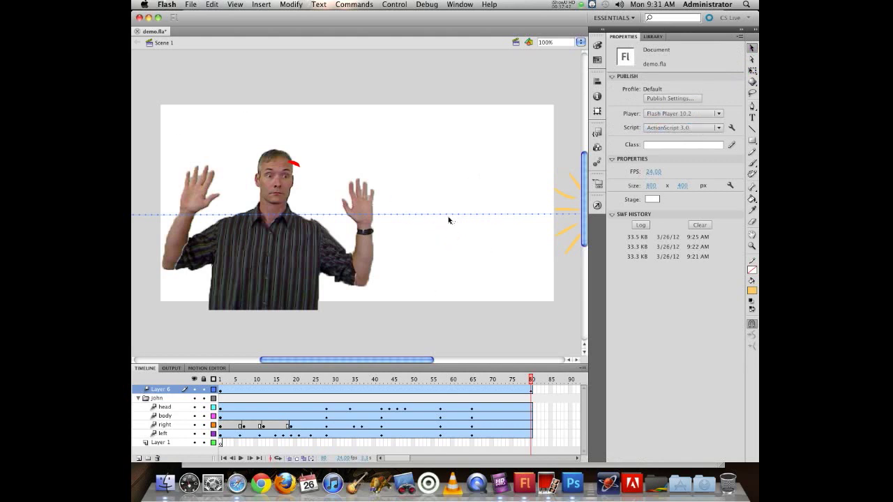
drag(449, 218, 440, 153)
drag(414, 380, 215, 378)
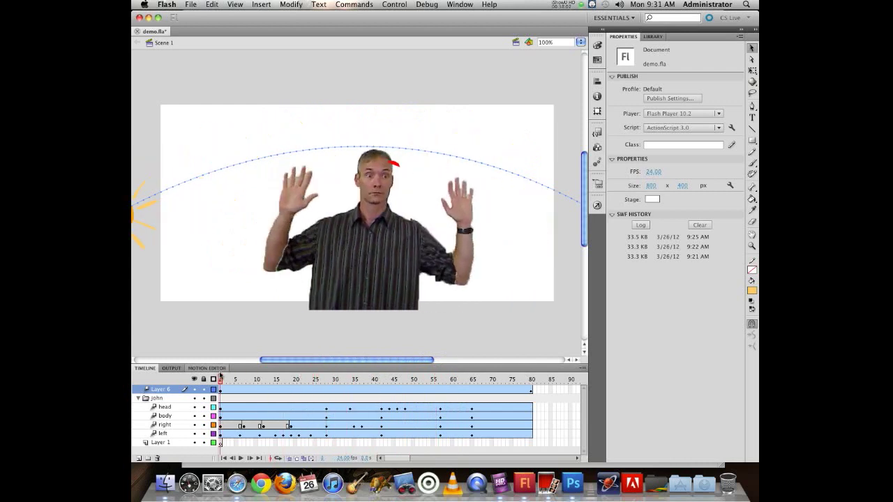
key(super+Return)
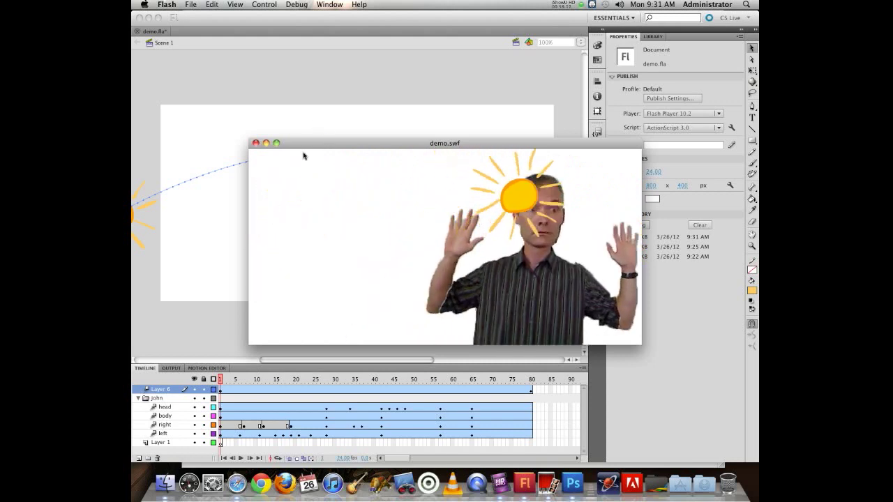
click(256, 143)
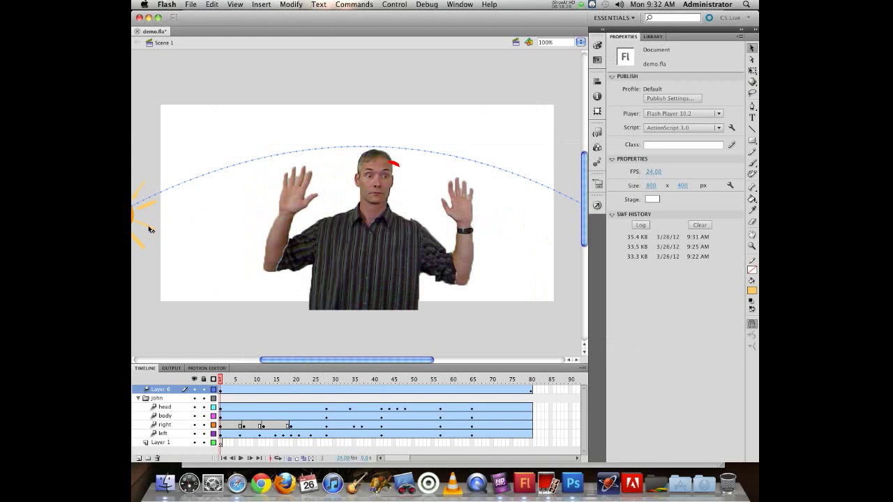
- Open the Sun clip and set the rays' motion tween on Layer 2 to rotate 2 times
scroll(333, 361, left, 5)
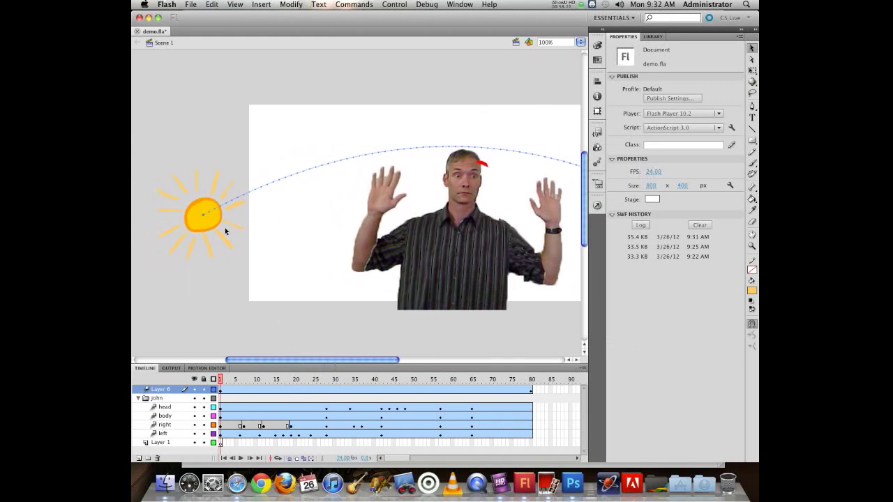
double_click(204, 223)
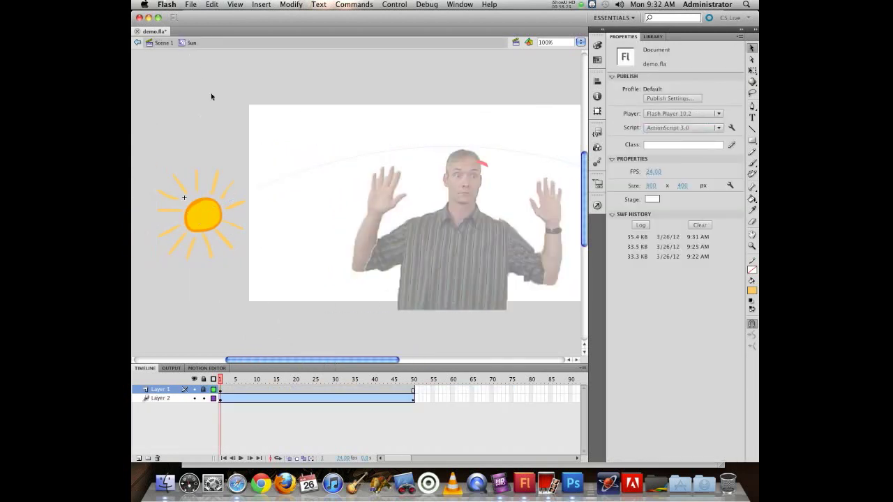
click(413, 398)
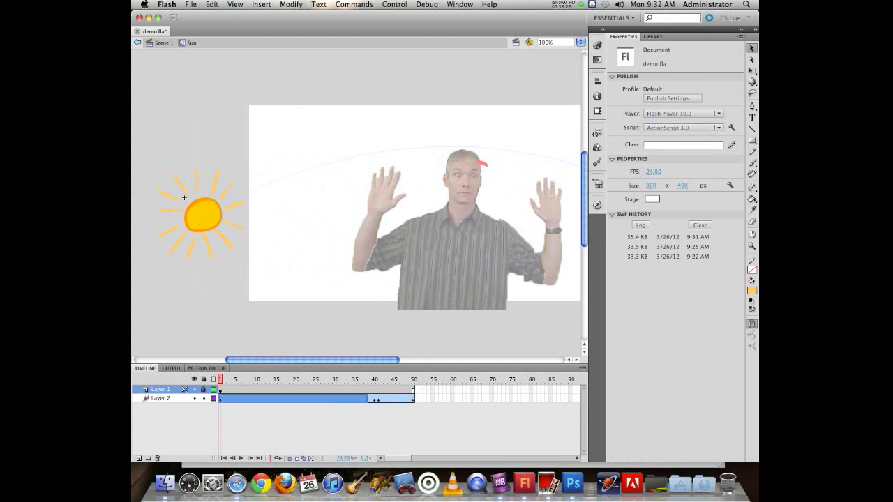
click(410, 399)
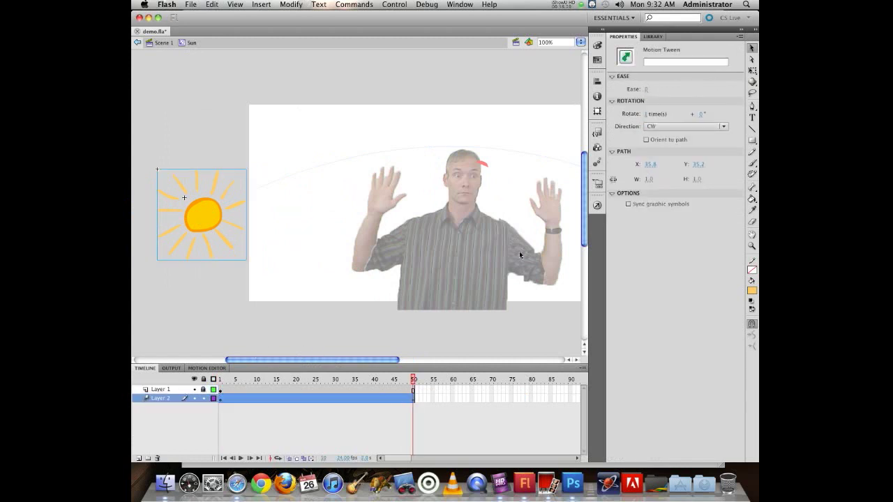
click(646, 114)
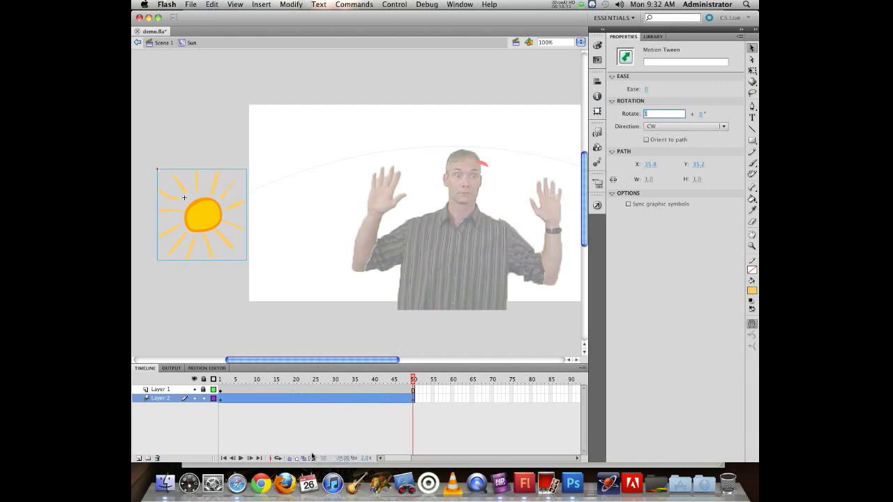
text(2)
key(Return)
- Scrub through the Sun clip and test the movie to check the speed of the rays' rotation
drag(222, 379, 329, 379)
key(super+Return)
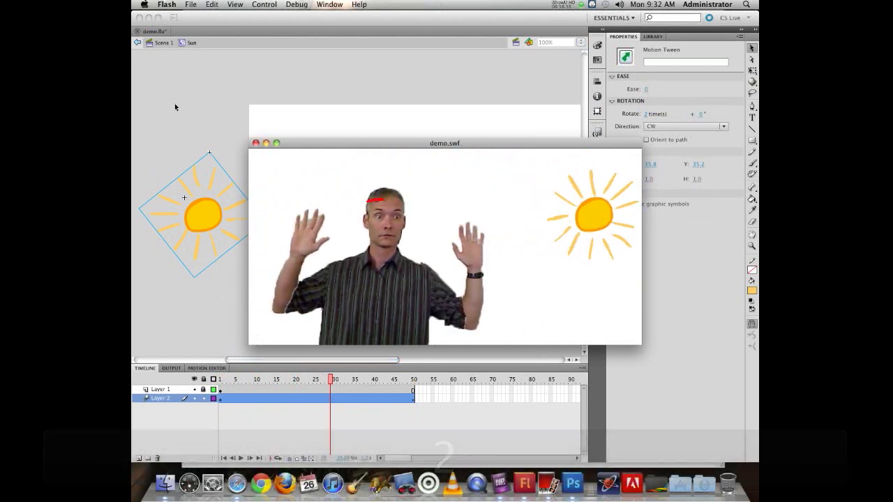
click(255, 143)
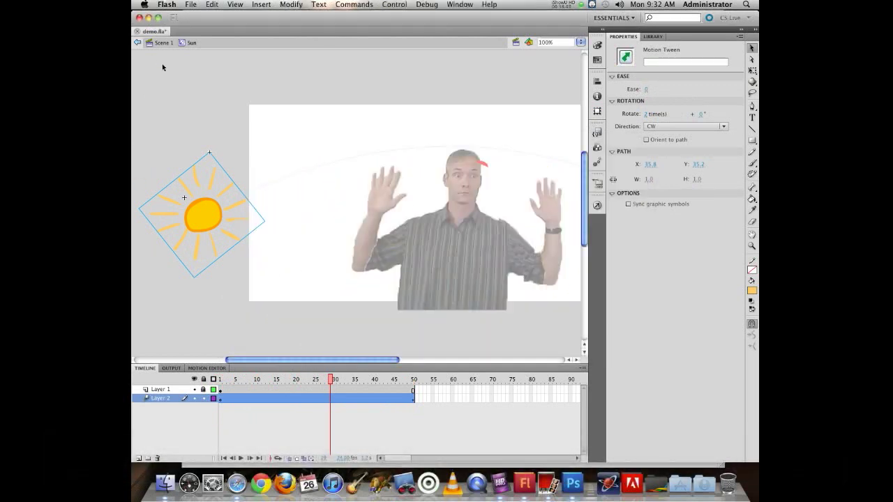
- Return to Scene 1, move the sun's Layer 6 below the man's layer folder, and test the movie
click(158, 43)
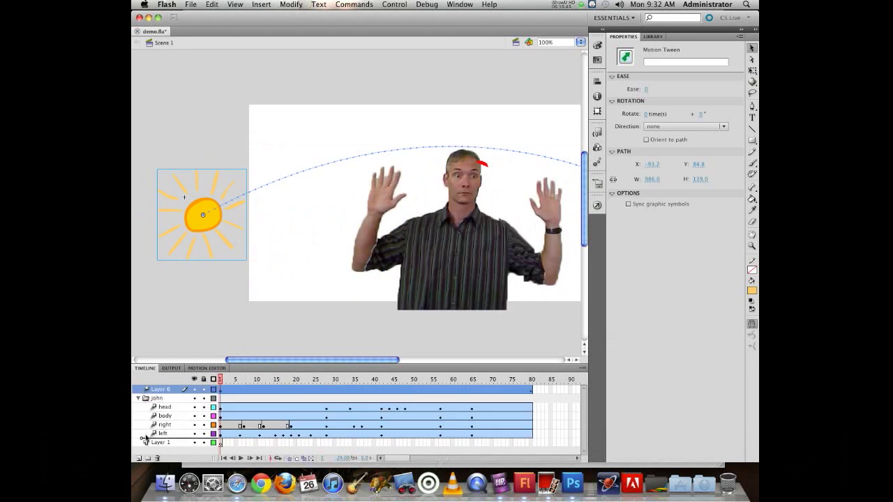
drag(141, 441, 141, 438)
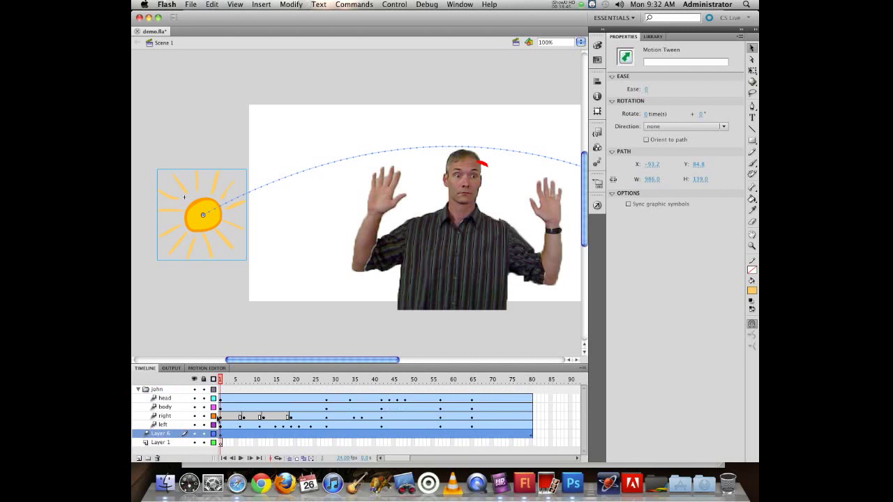
drag(221, 382, 381, 374)
key(super+Return)
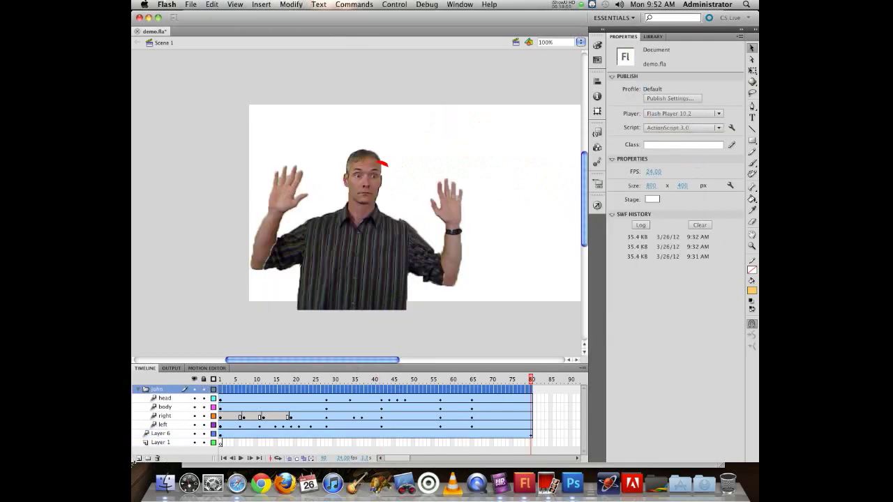
- Add a layer above the man's folder and place the right bitmap from the library over the matching arm at frame 80
click(138, 459)
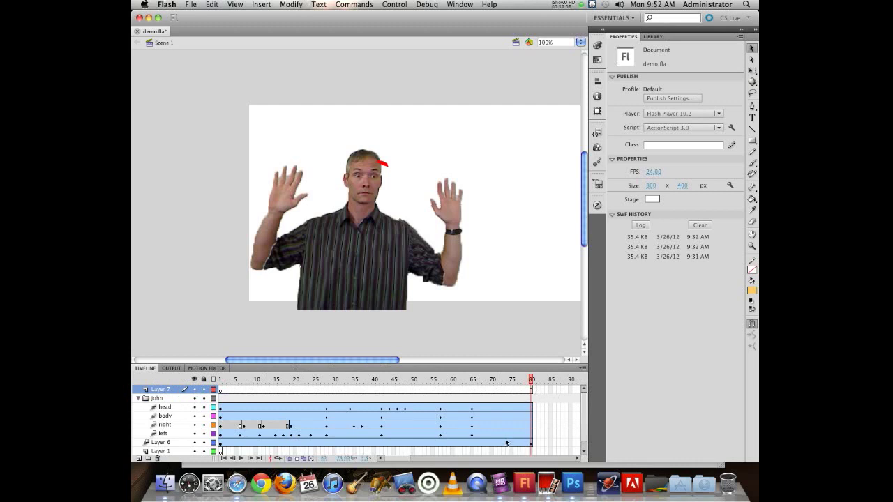
click(530, 390)
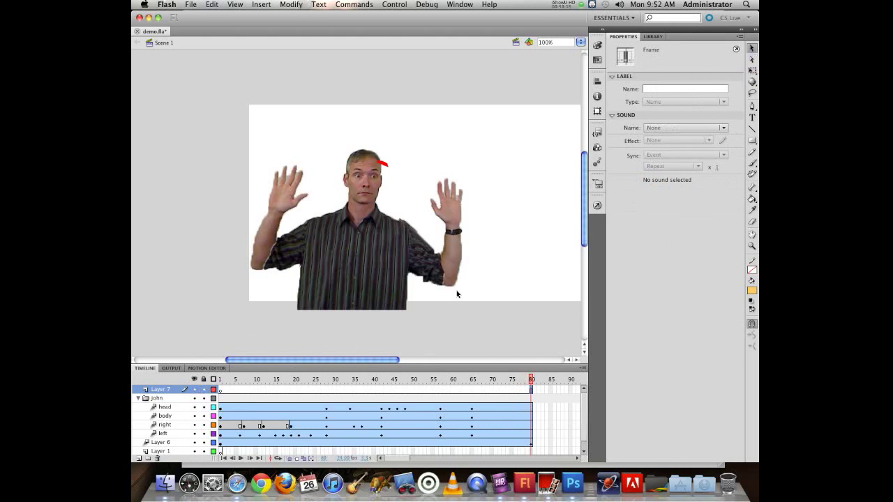
click(653, 37)
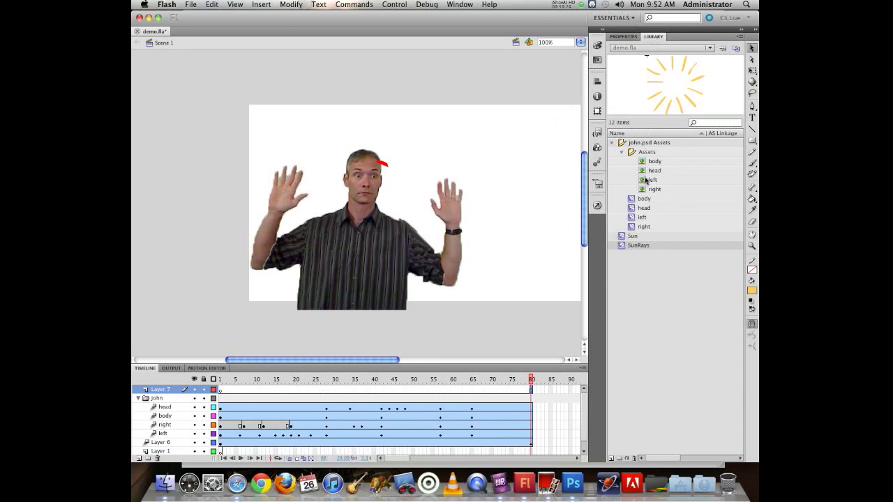
drag(645, 190, 267, 234)
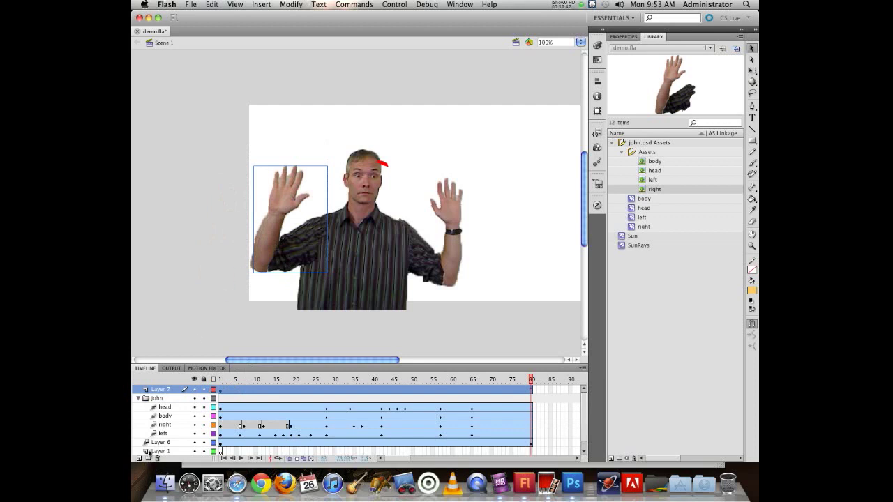
- Add another layer and align the left bitmap from the library over the man's arm with the watch
click(139, 459)
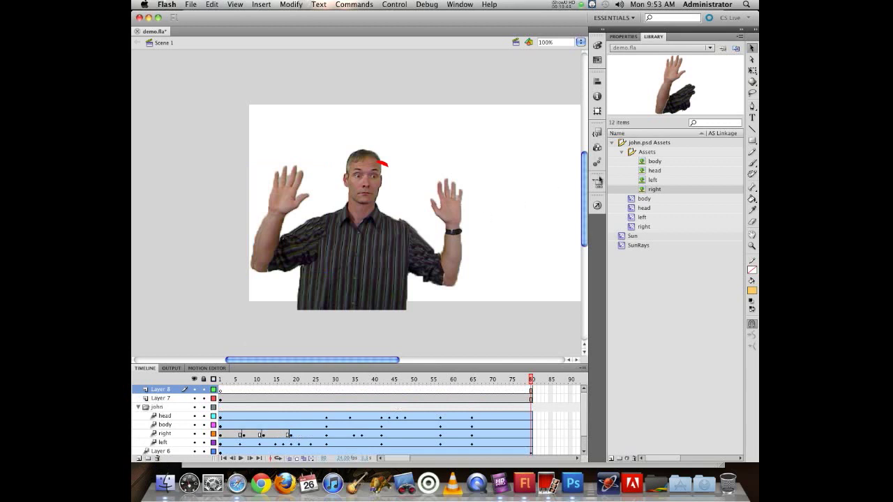
drag(645, 182, 571, 186)
drag(441, 251, 423, 259)
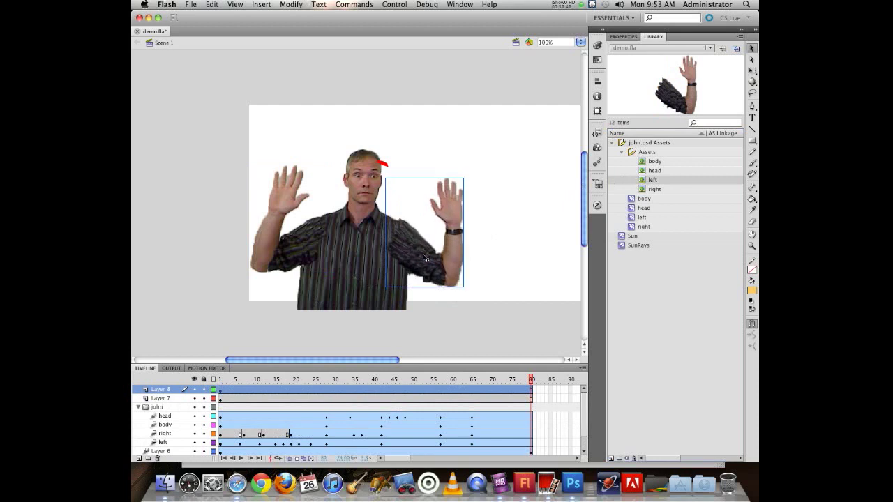
- Add two more layers and align the body bitmap and the head bitmap from the library over the man at frame 80
click(641, 161)
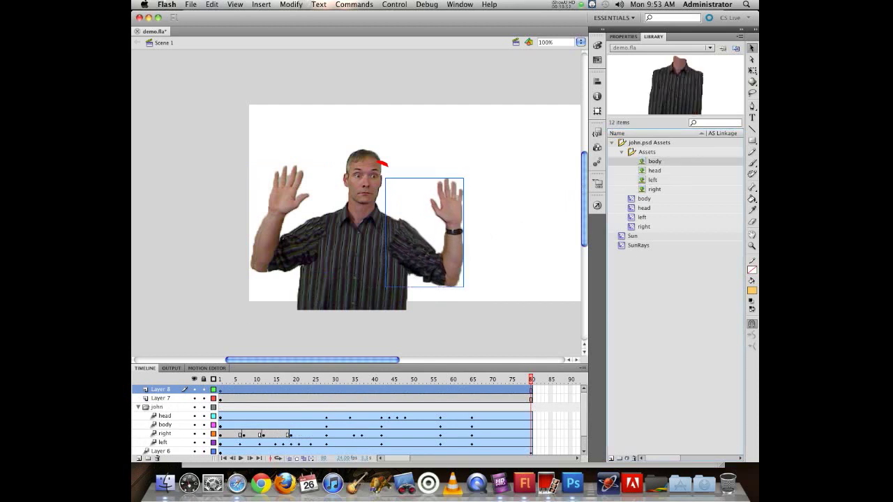
click(139, 459)
drag(641, 165, 348, 261)
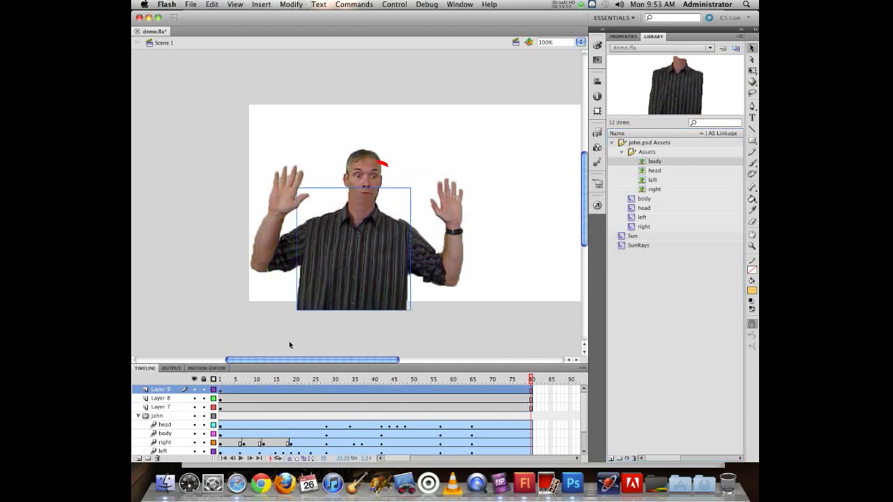
click(139, 459)
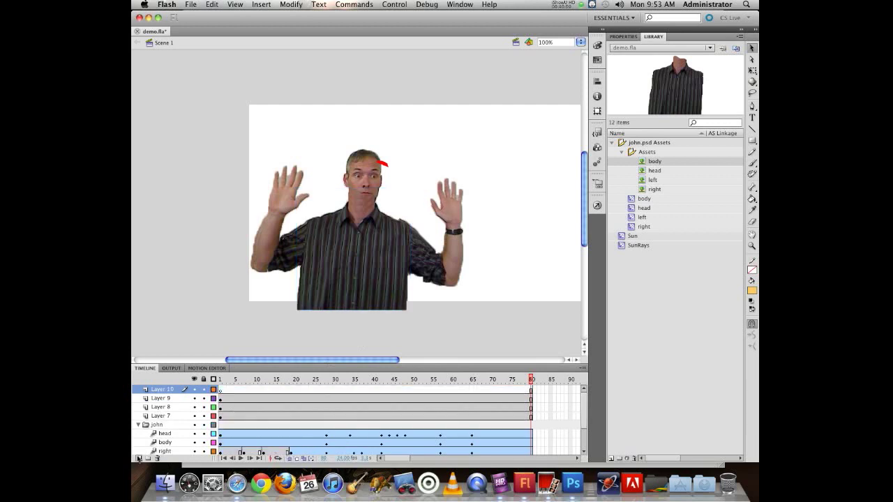
drag(649, 170, 359, 183)
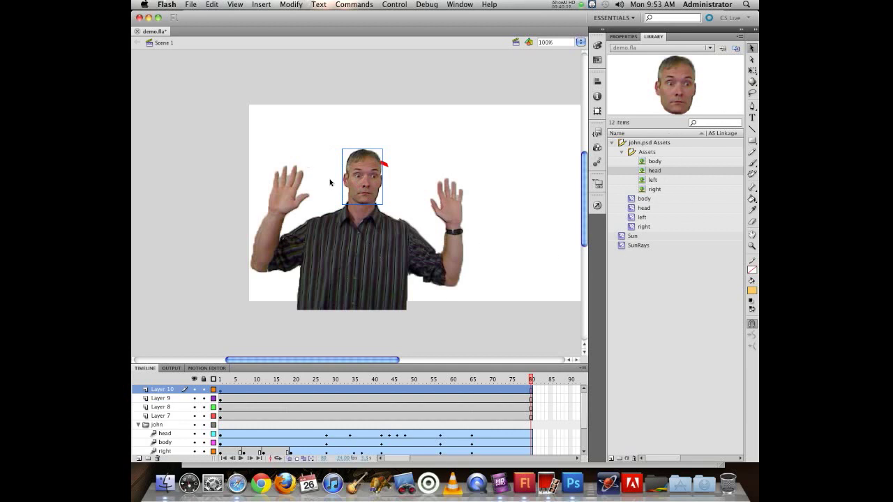
- Delete the four placed bitmaps, emptying Layers 7, 8, 9 and 10
click(274, 227)
click(366, 188)
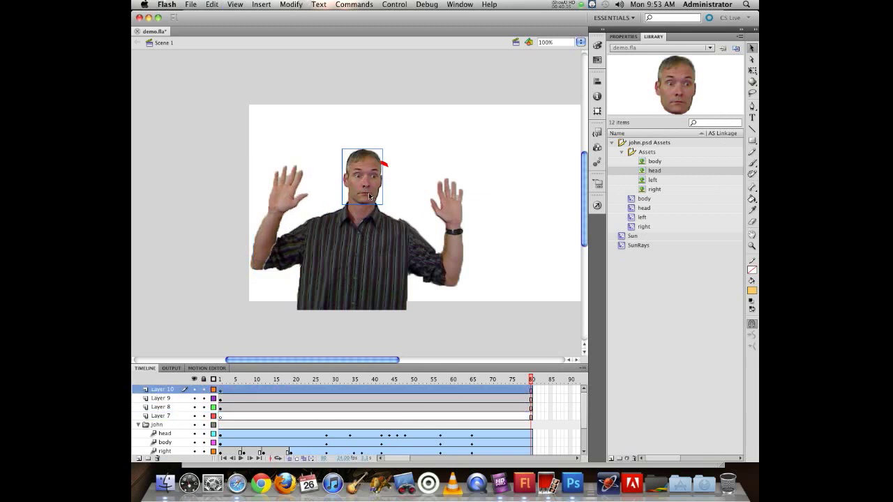
click(393, 247)
click(415, 237)
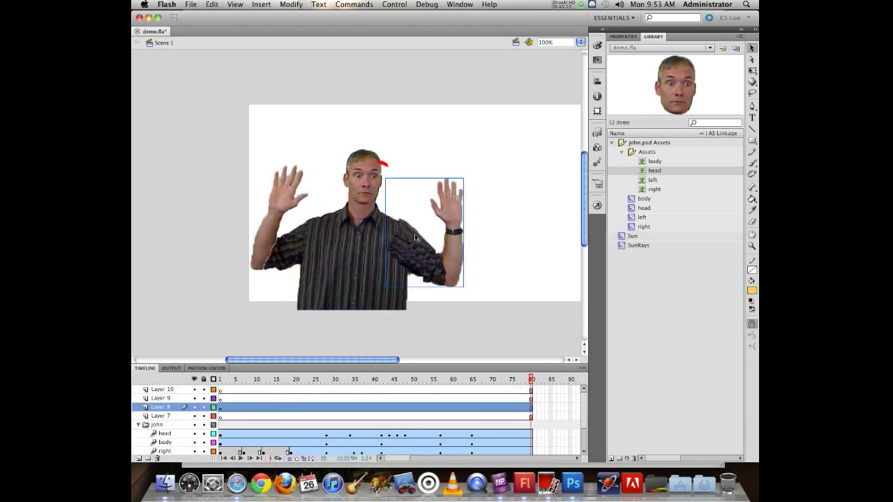
key(Delete)
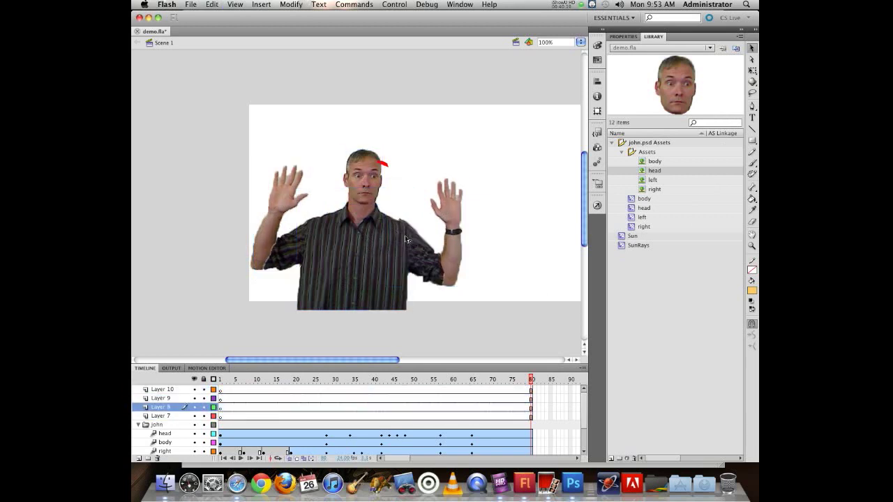
- Lock the man's layer folder, then collapse and reopen it to check the layers inside
click(203, 427)
click(137, 425)
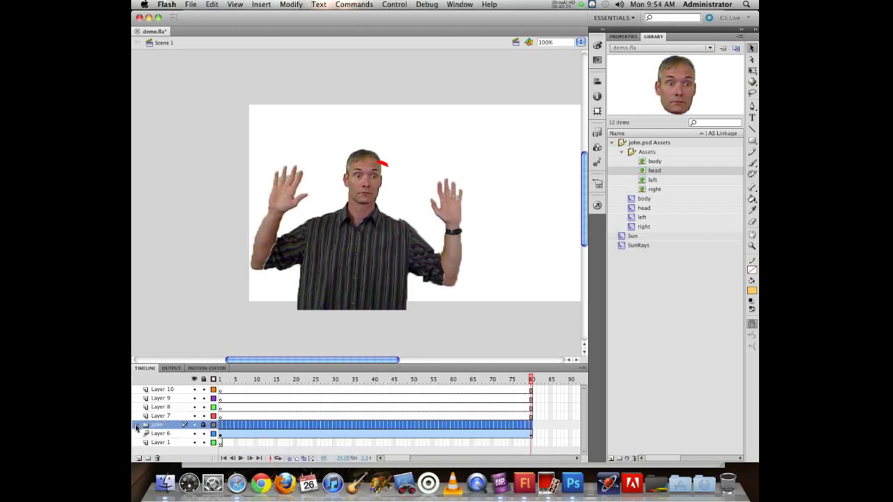
click(137, 426)
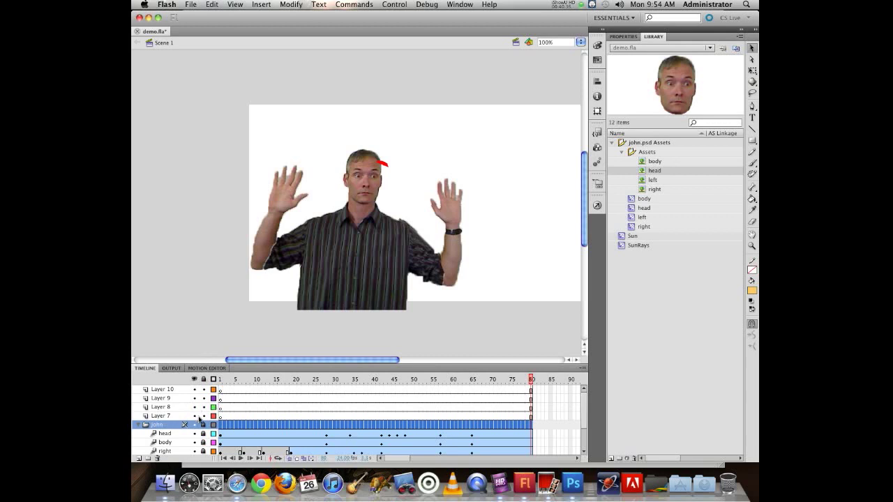
mouse_move(585, 414)
mouse_down()
mouse_move(586, 401)
mouse_move(585, 423)
mouse_move(588, 400)
mouse_up()
- At frame 80, align the left symbol over the arm with the watch on Layer 7 and the right symbol over the other arm on Layer 8
click(164, 416)
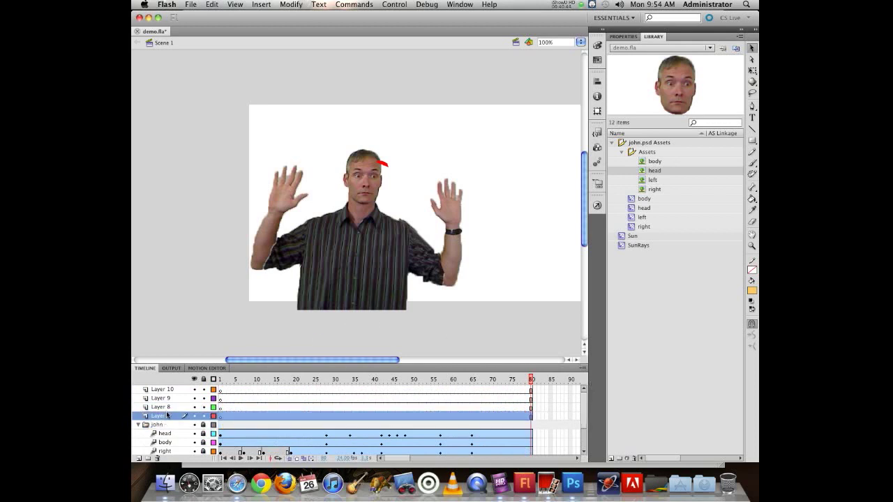
click(632, 218)
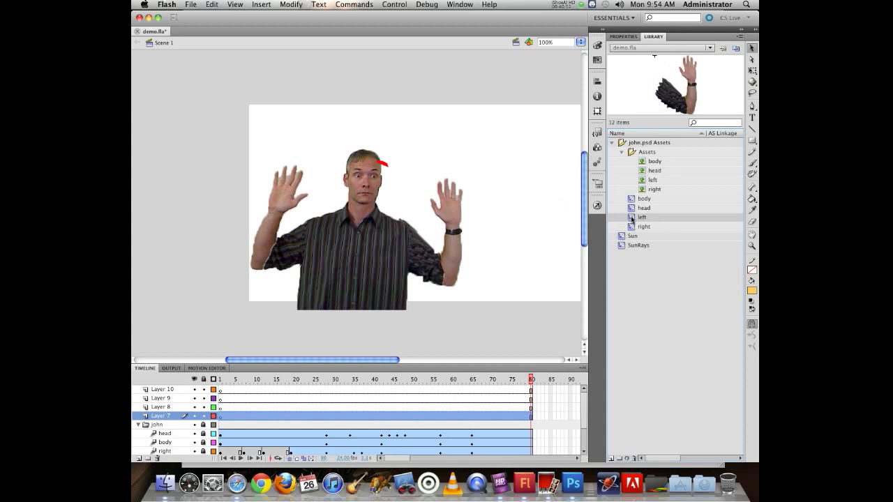
drag(632, 219, 437, 264)
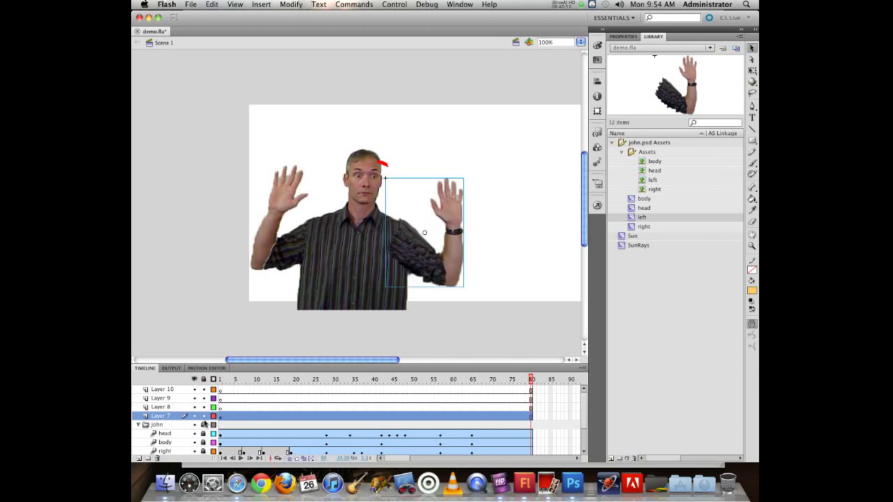
click(286, 408)
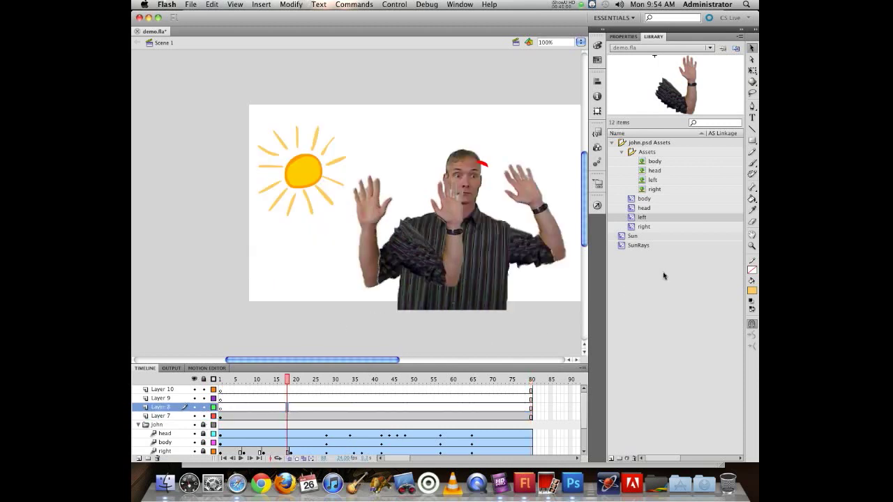
click(355, 380)
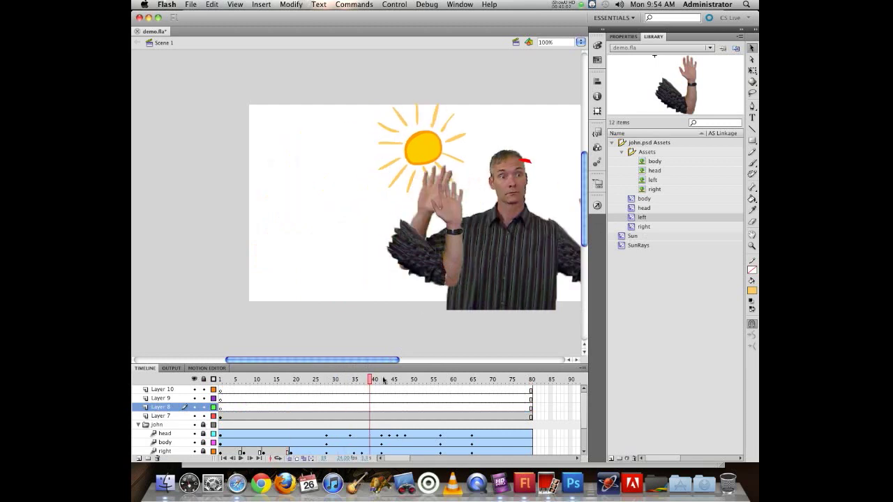
click(532, 380)
drag(641, 227, 285, 211)
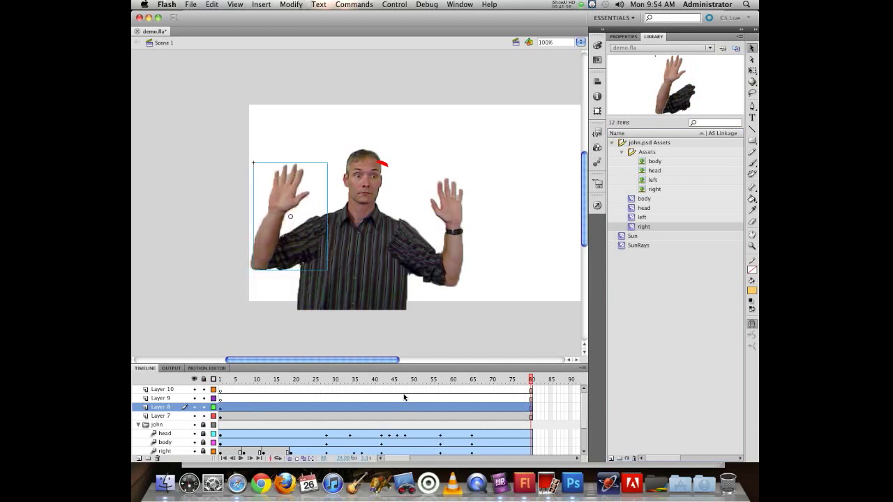
- Align the body symbol over the torso on Layer 9 and the head symbol over the face on Layer 10
click(530, 399)
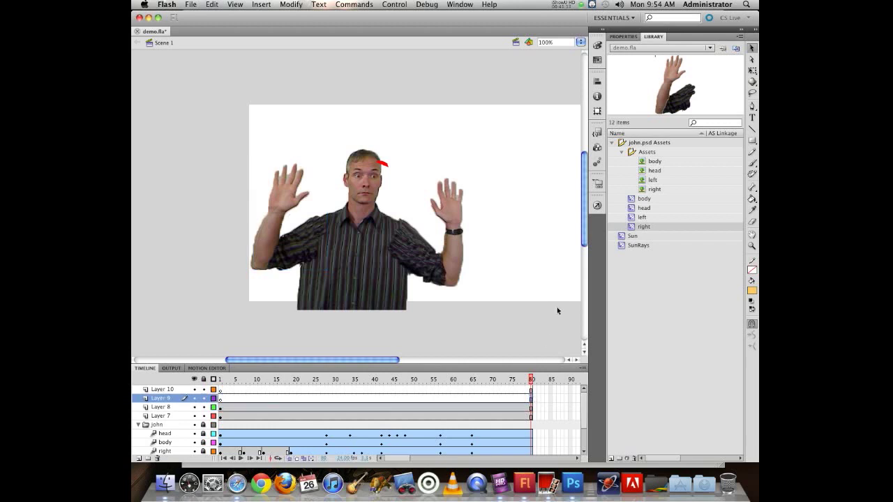
click(633, 201)
drag(633, 201, 350, 264)
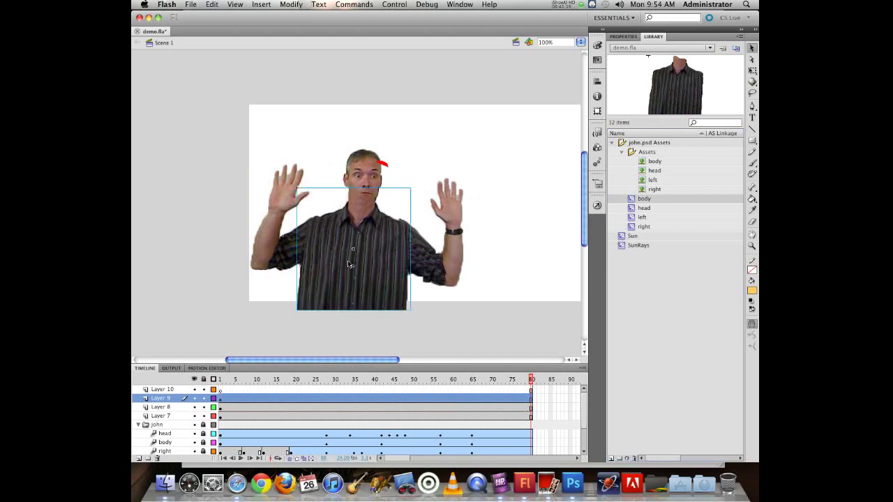
click(532, 389)
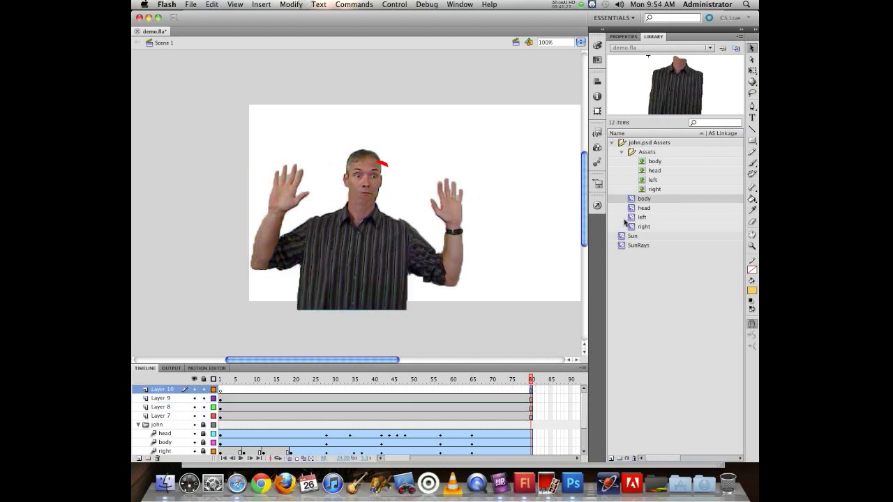
drag(635, 208, 361, 182)
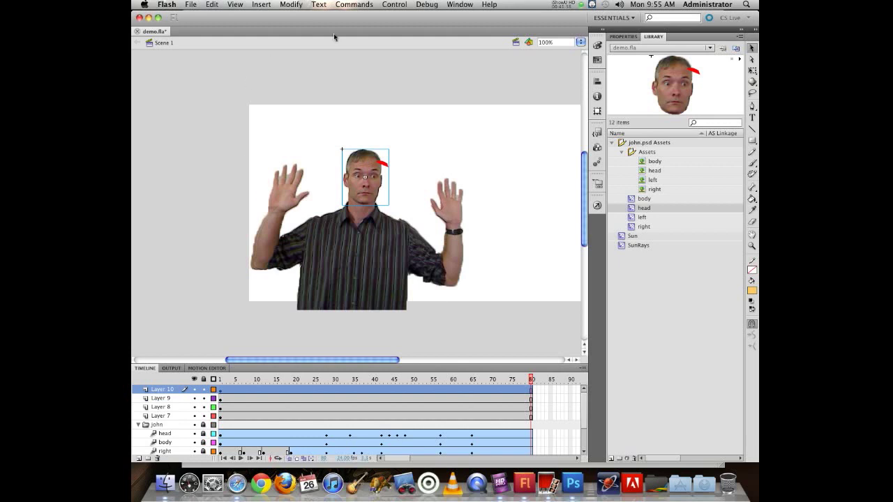
- Move the first keyframes of Layers 7 to 10 together to frame 81
click(222, 399)
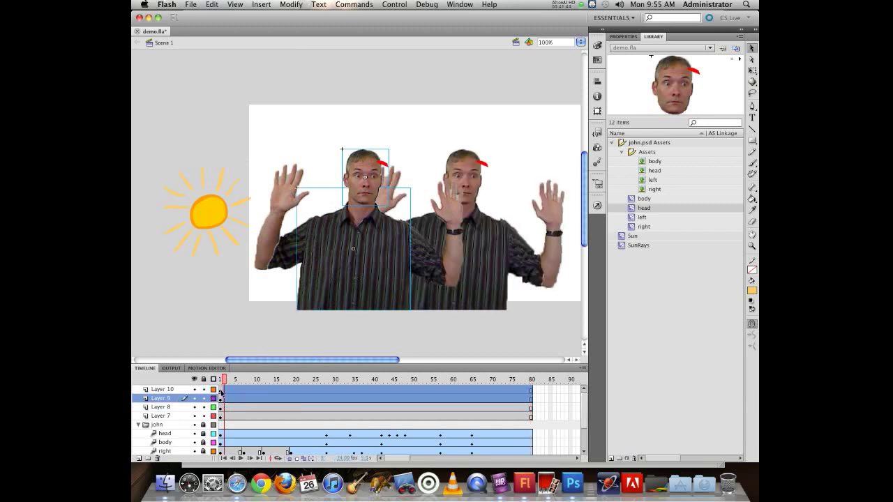
click(221, 391)
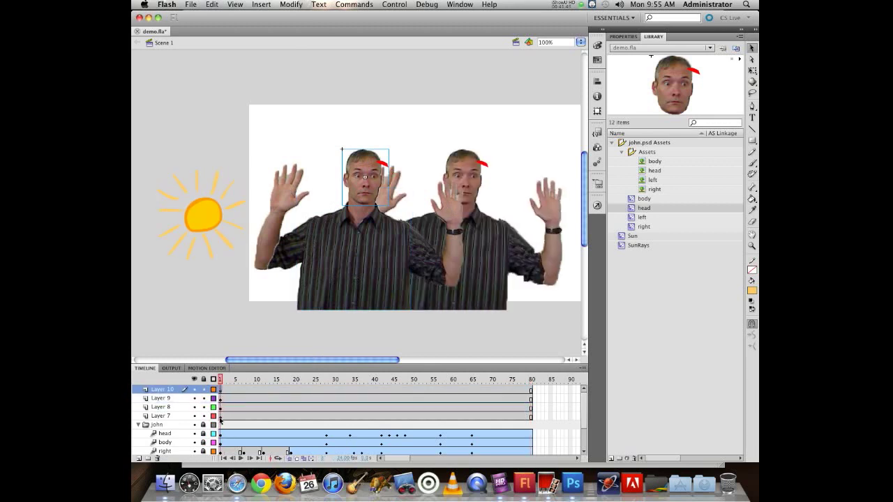
click(220, 417)
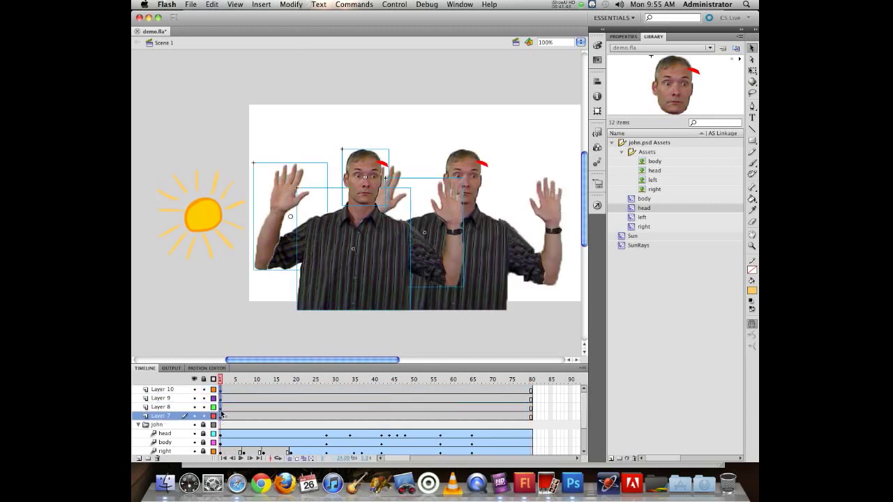
drag(221, 392, 535, 376)
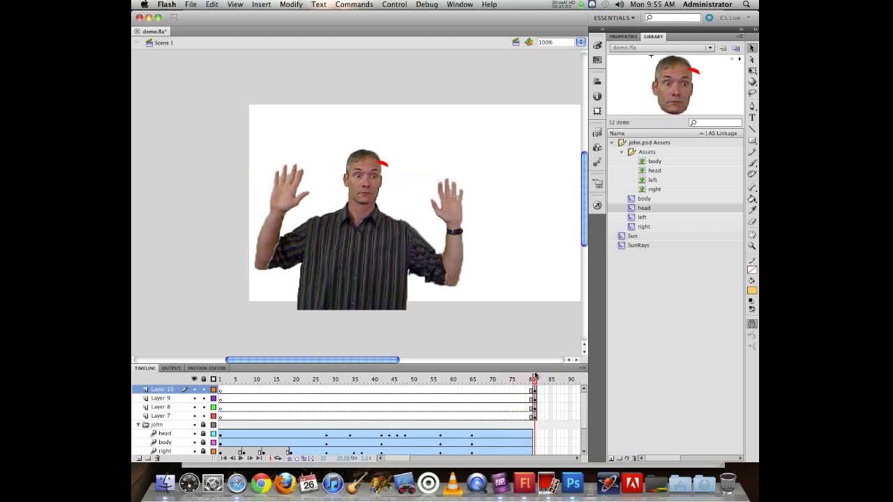
- Create motion tweens from the frame 81 keyframes of Layers 7 to 10 and extend all four spans to frame 130
drag(535, 392, 535, 418)
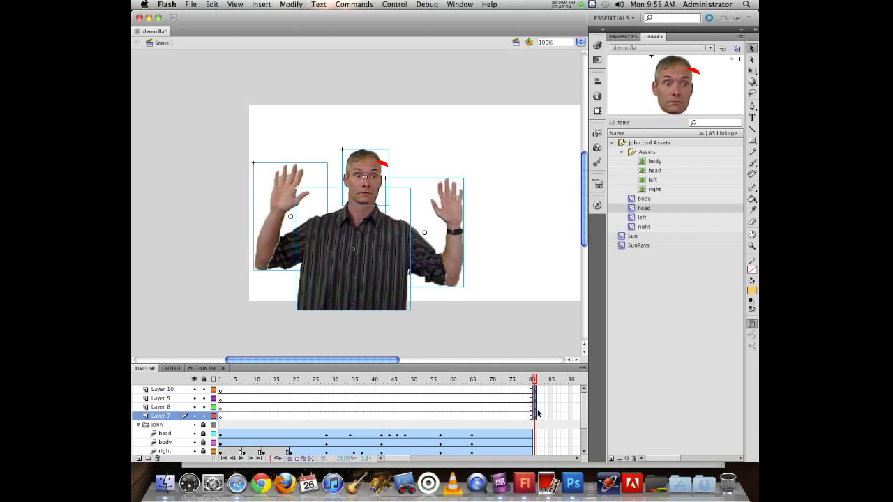
right_click(535, 418)
key(Escape)
drag(400, 460, 416, 459)
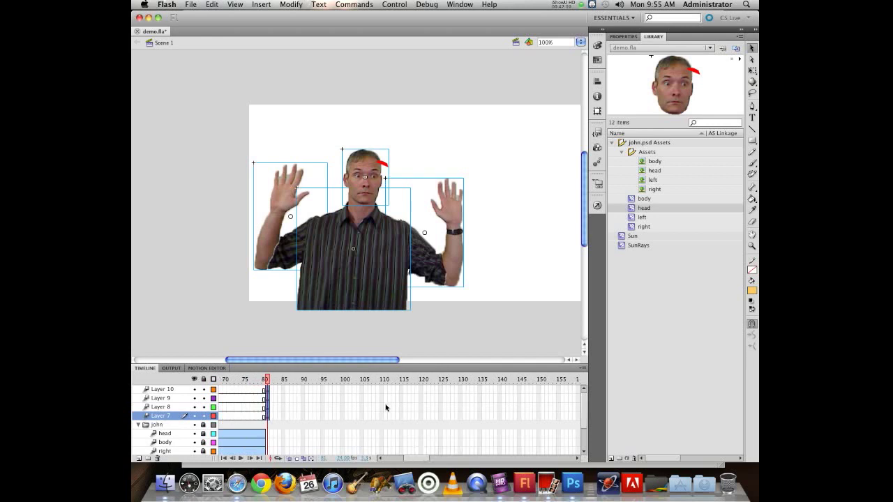
drag(267, 390, 461, 391)
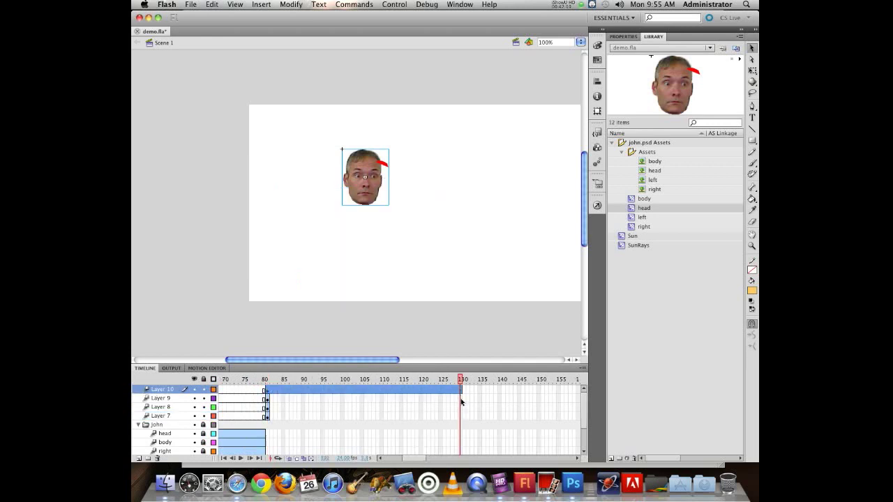
click(460, 416)
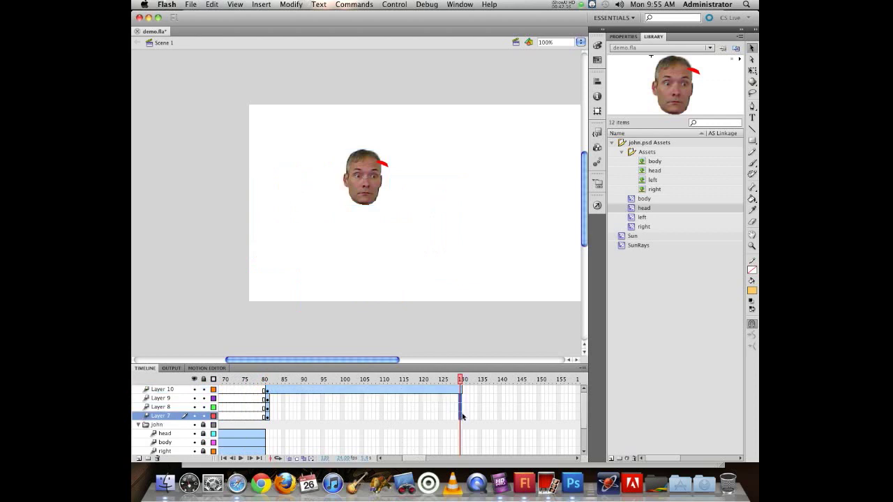
key(F5)
- At frame 90, select all four body parts and move the whole figure horizontally to the right
drag(459, 380, 304, 351)
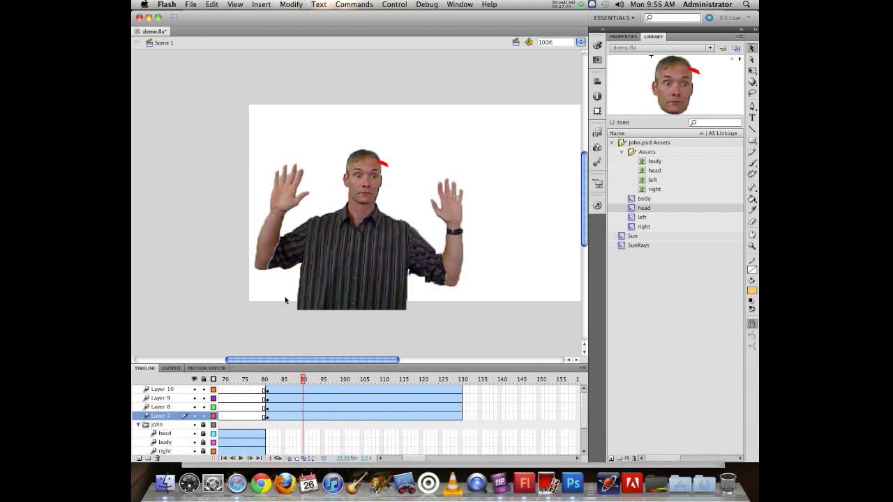
drag(236, 135, 567, 283)
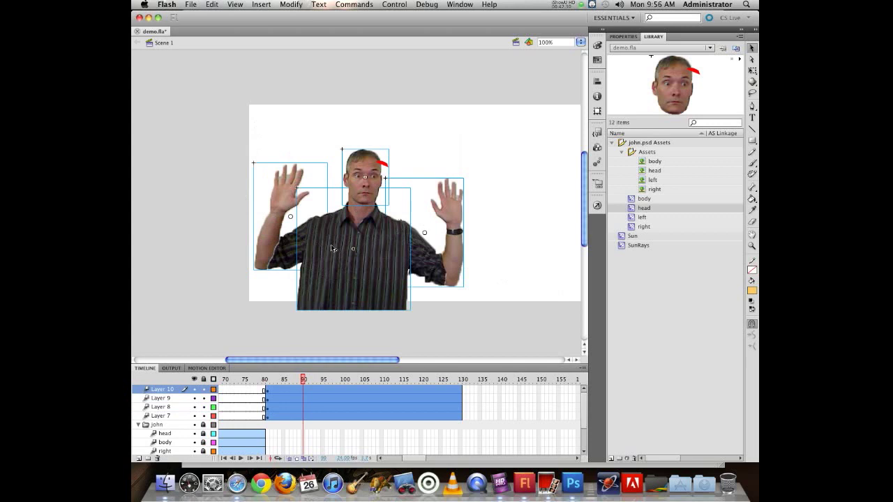
drag(332, 251, 386, 251)
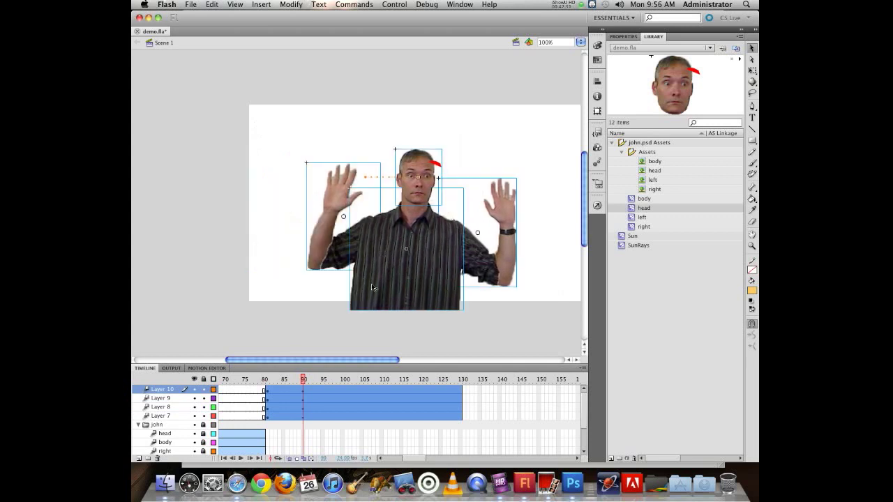
- At frame 105, select all four body parts and move the whole figure back to the left
click(302, 382)
drag(302, 382, 358, 364)
drag(279, 153, 517, 322)
drag(391, 283, 362, 279)
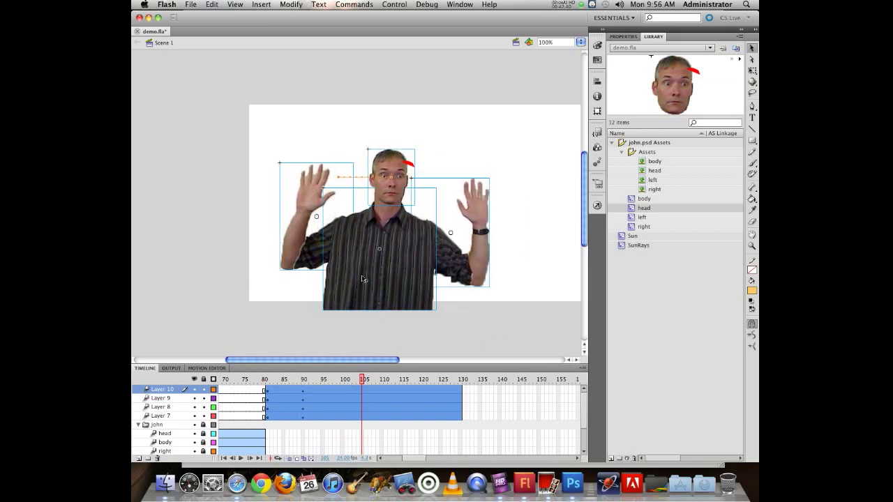
- Insert keyframes at frame 105 on Layers 7 to 10, shift the figure right, and scrub through the motion
click(362, 381)
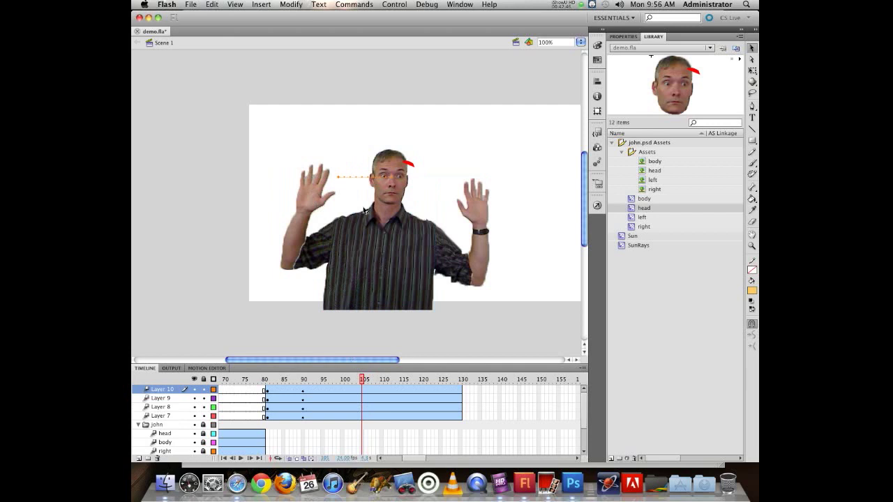
drag(361, 395, 359, 416)
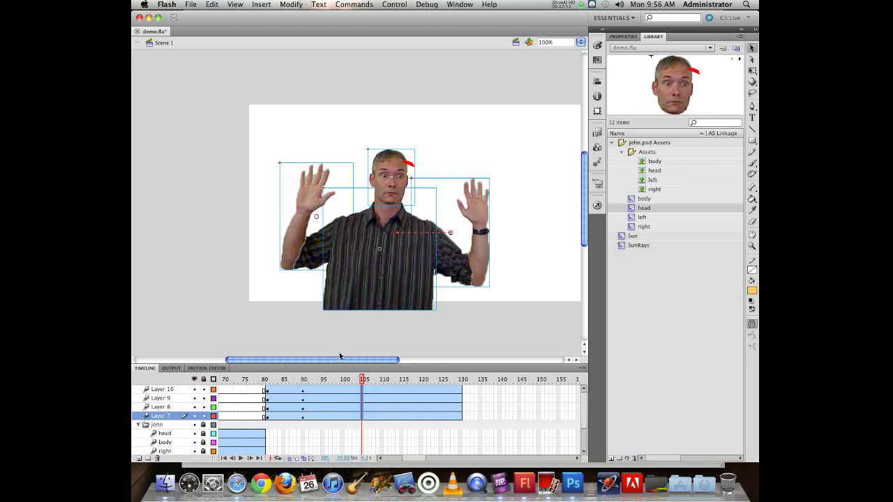
key(F6)
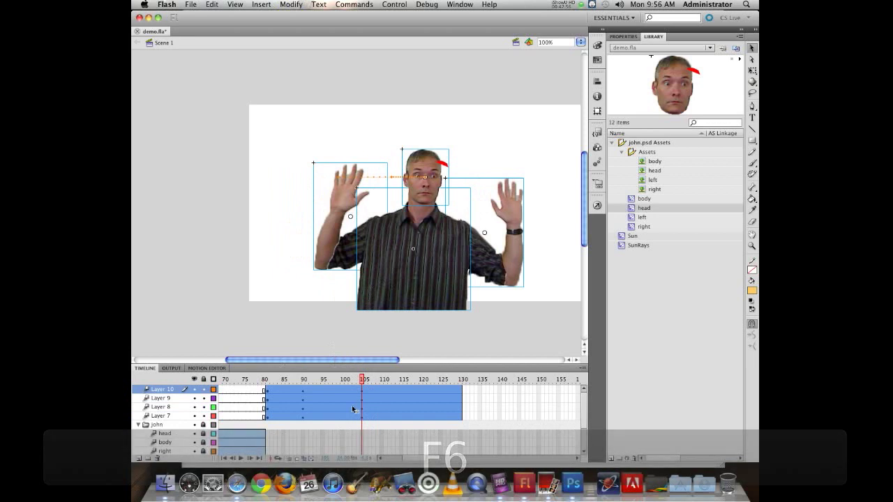
click(319, 377)
drag(319, 377, 387, 359)
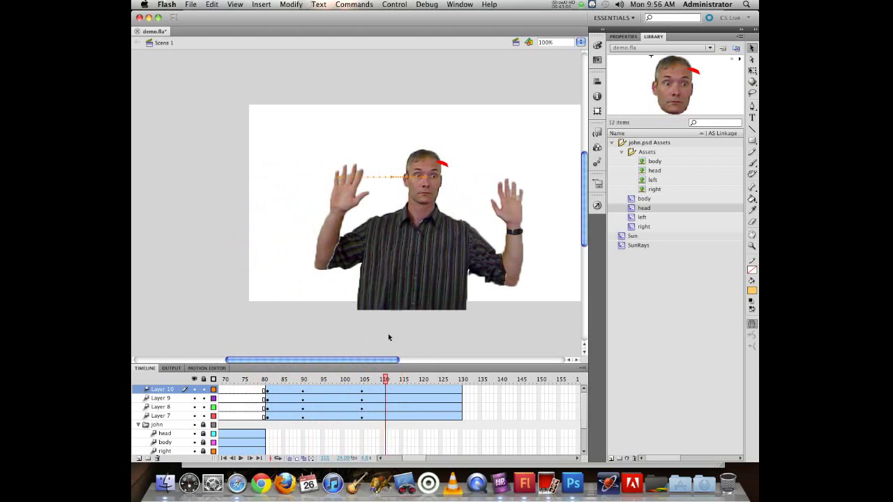
- Undo the figure's shifts and keyframes at frames 105 and 90 on Layers 7 to 10
key(super+z)
key(super+z)
key(super+z)
key(super+z)
key(super+z)
key(super+z)
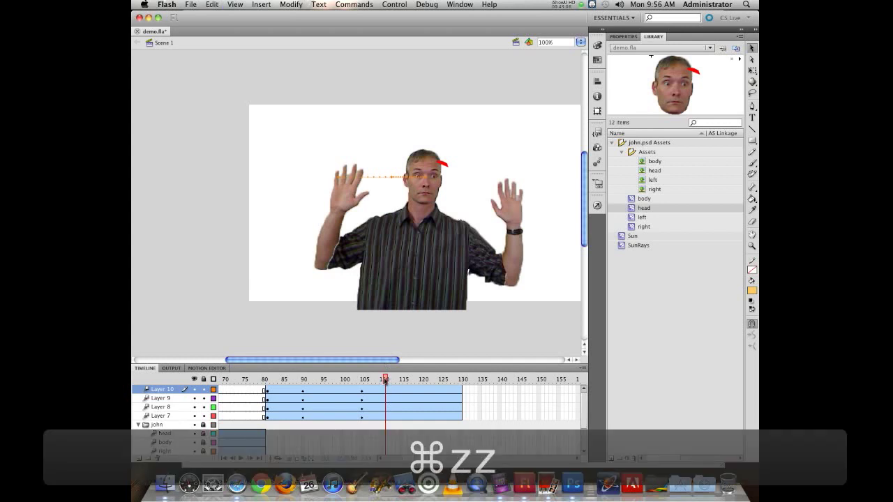
key(super+z)
key(super+z)
key(super+z)
key(super+z)
key(super+z)
key(super+z)
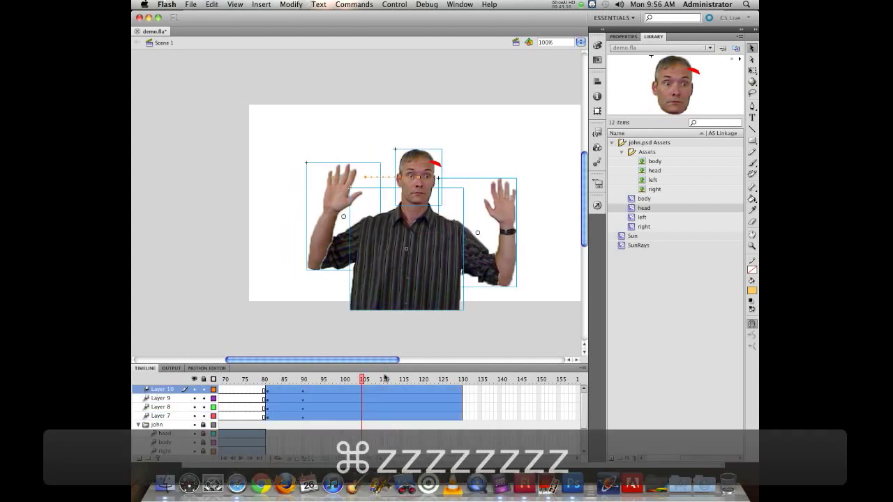
- At frame 92, insert a keyframe for the head on Layer 10, enlarge the head from its neck, and scrub back to frame 81
click(274, 380)
drag(272, 379, 310, 373)
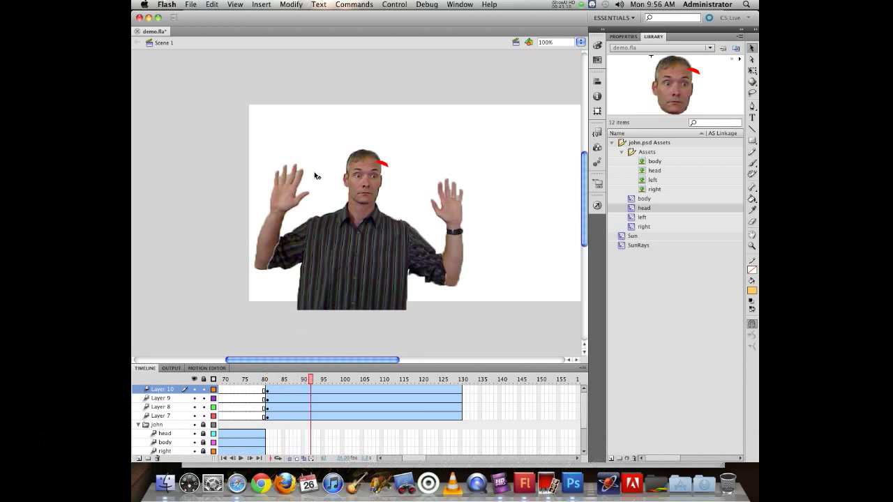
click(362, 178)
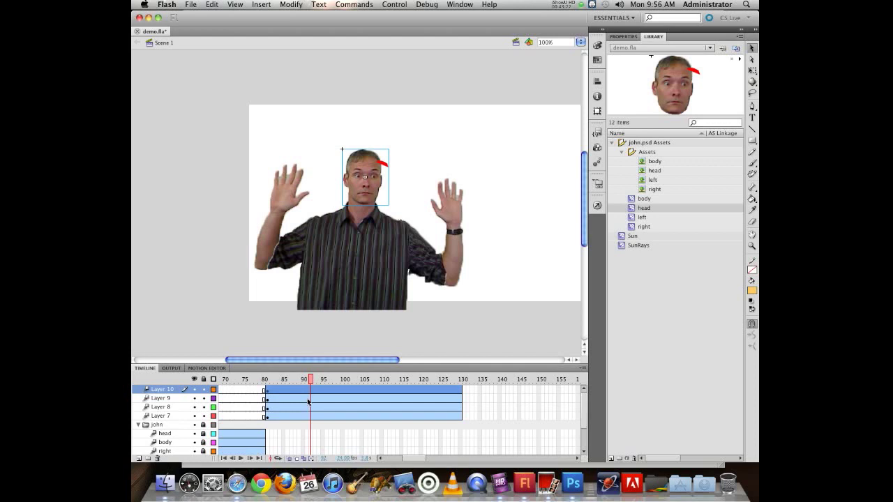
key(F6)
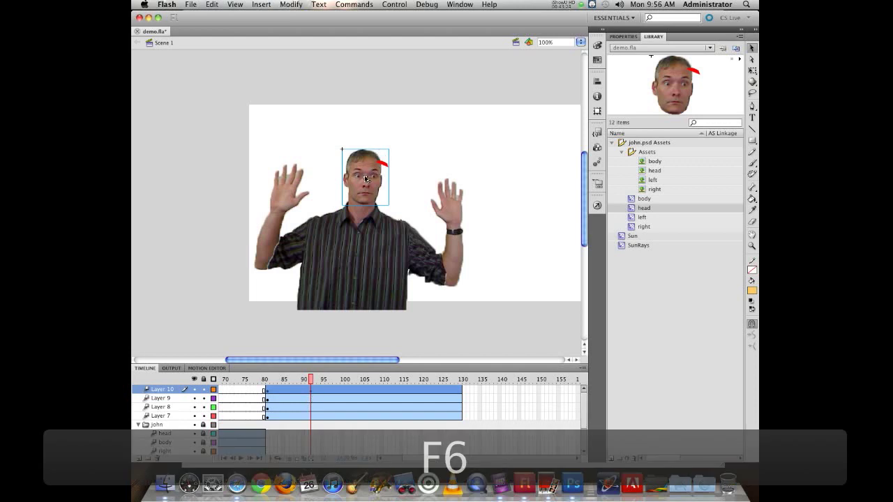
key(q)
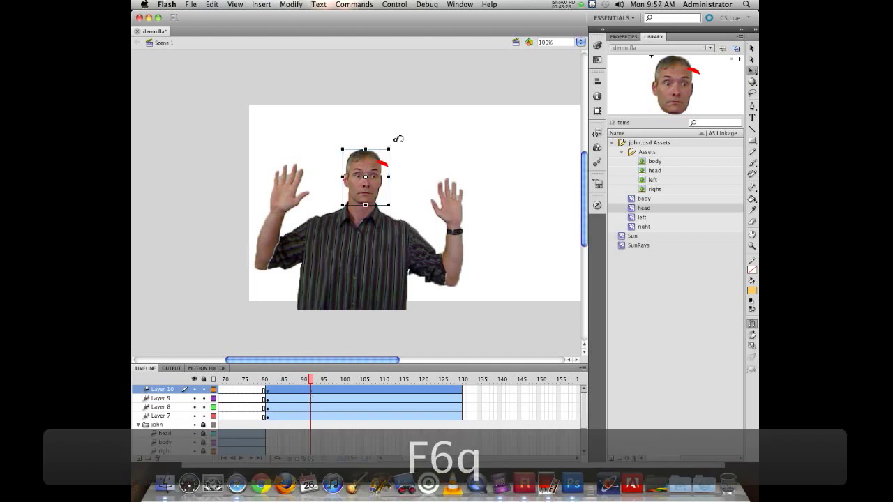
mouse_move(395, 140)
mouse_down()
mouse_move(373, 132)
mouse_move(382, 151)
mouse_move(394, 141)
mouse_up()
drag(388, 149, 441, 105)
drag(387, 186, 360, 185)
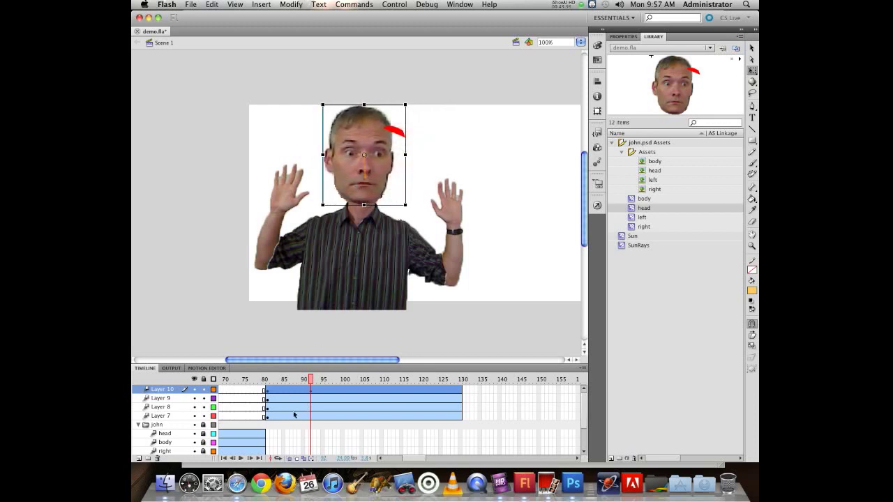
drag(311, 378, 266, 378)
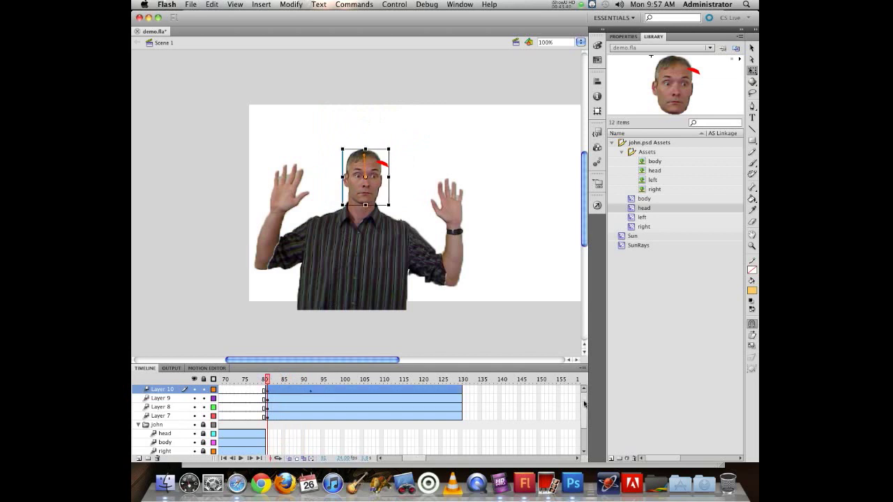
- Review the keyframes on the john folder's body-part layers across the earlier frames
drag(585, 404, 585, 433)
drag(413, 459, 366, 452)
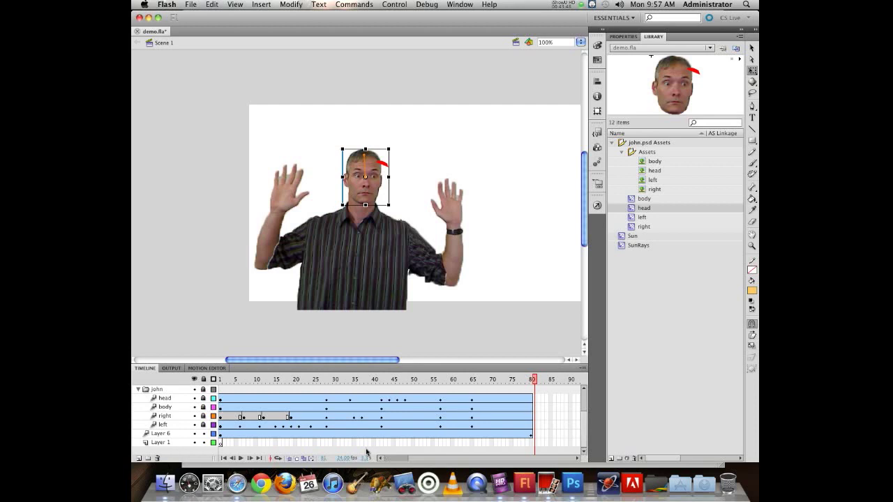
mouse_move(369, 449)
mouse_down()
mouse_move(412, 446)
mouse_move(373, 442)
mouse_up()
drag(584, 426, 586, 400)
drag(393, 459, 411, 447)
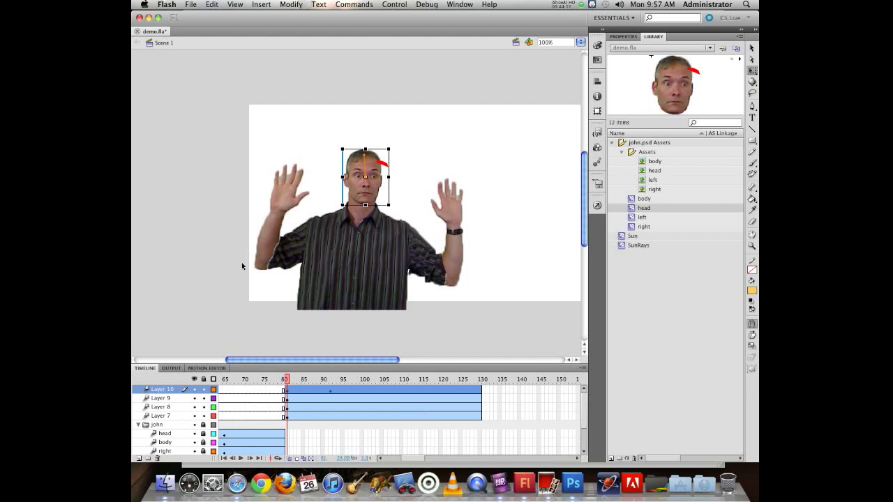
- Add a new layer above Layer 10 and place three instances of the head symbol beside the figure
click(139, 458)
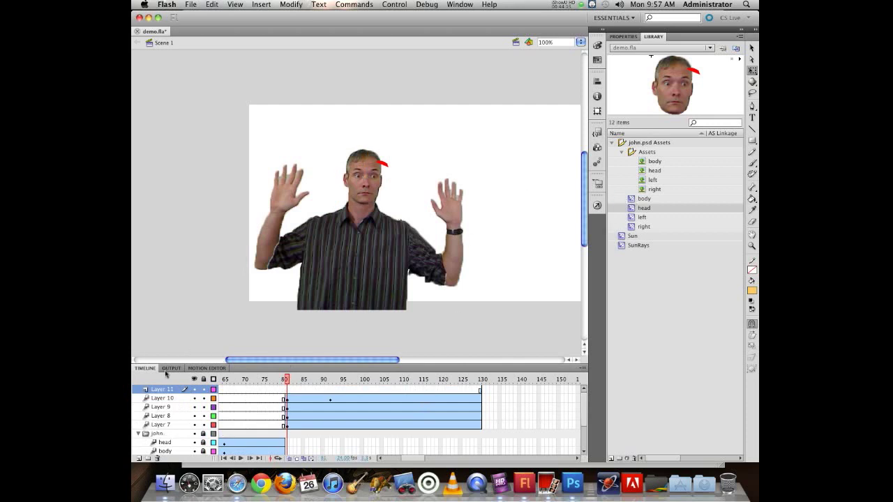
drag(632, 208, 504, 136)
drag(631, 209, 469, 149)
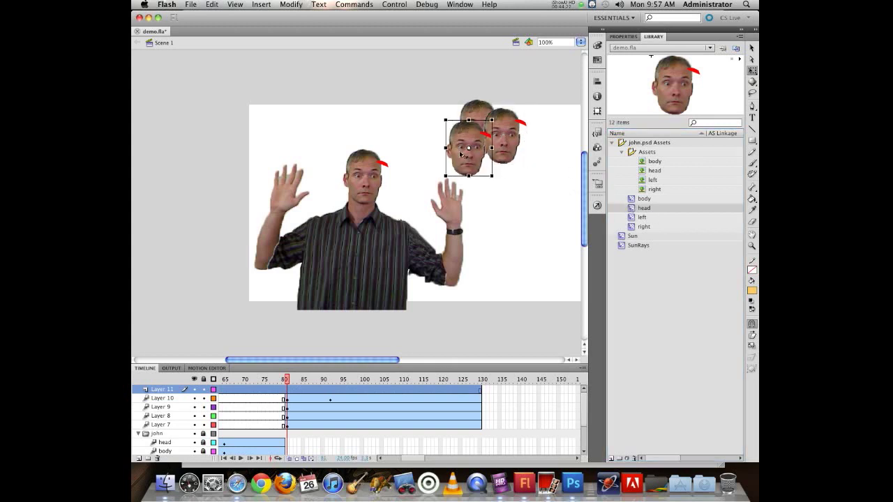
- Try to create one motion tween from the three selected heads, decline the symbol conversion, and delete the heads
drag(435, 78, 530, 178)
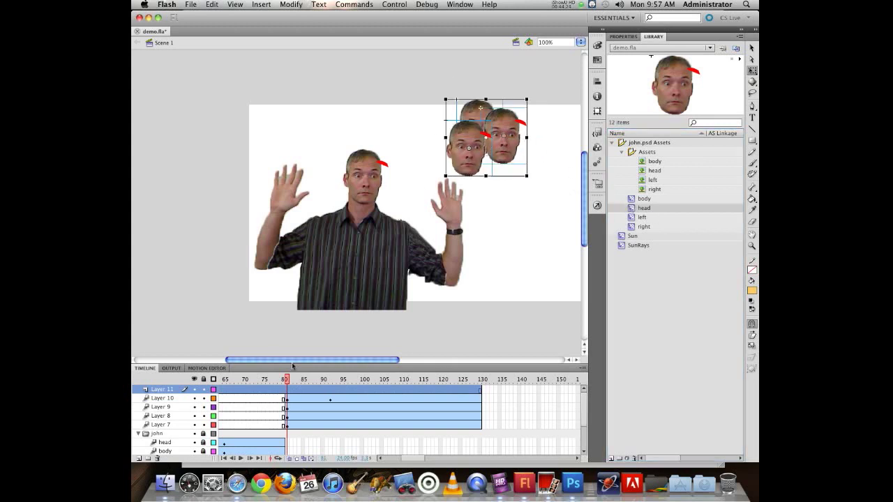
right_click(468, 146)
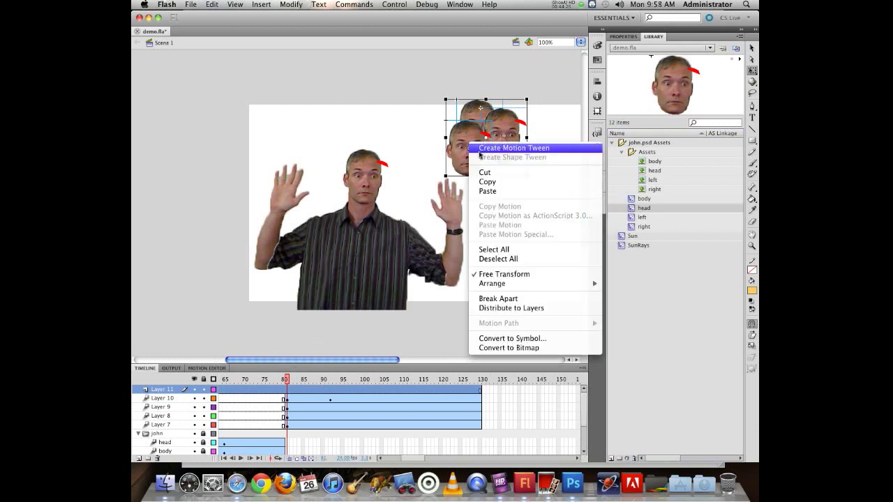
click(486, 148)
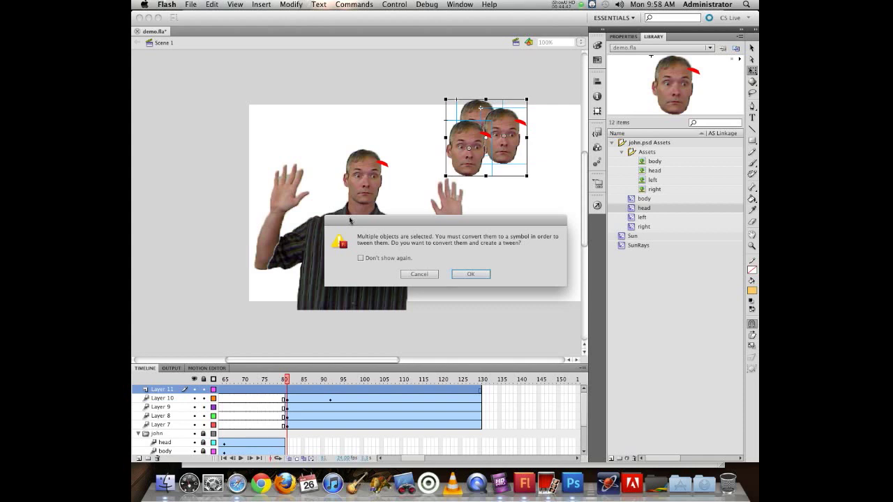
key(Escape)
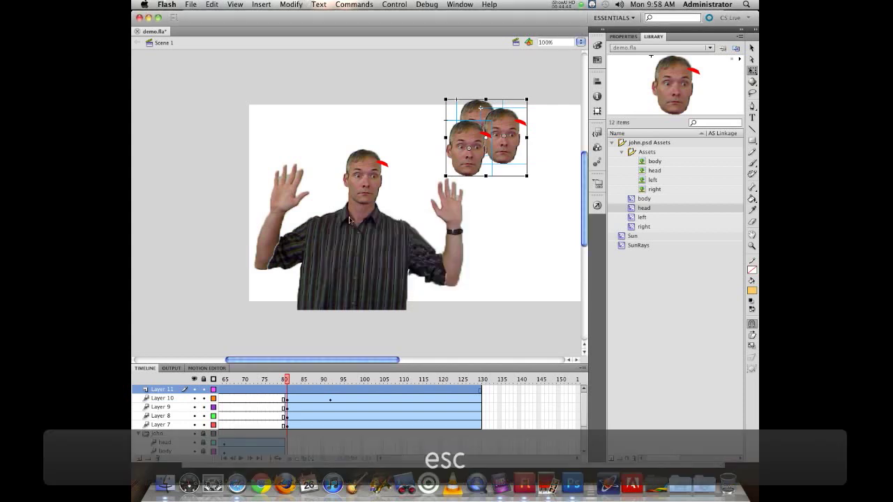
key(Delete)
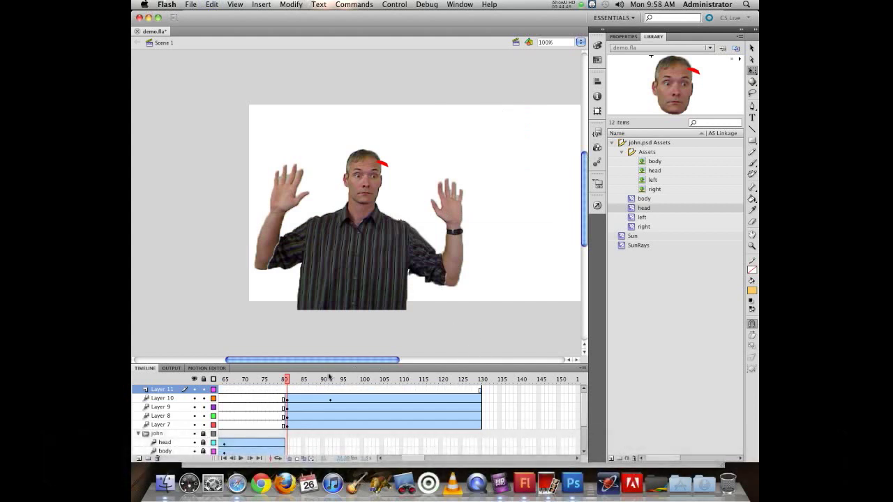
- Select frame 93 across Layers 7 to 10 and insert keyframes there
drag(286, 380, 331, 382)
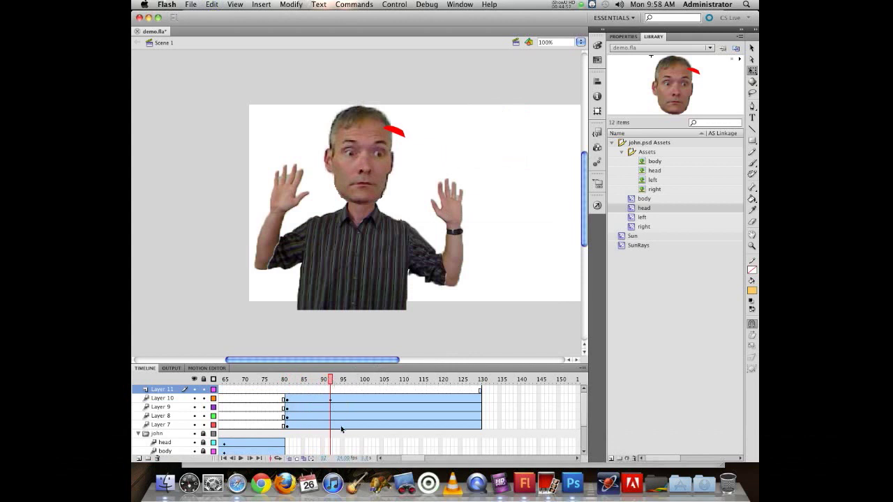
drag(333, 400, 335, 425)
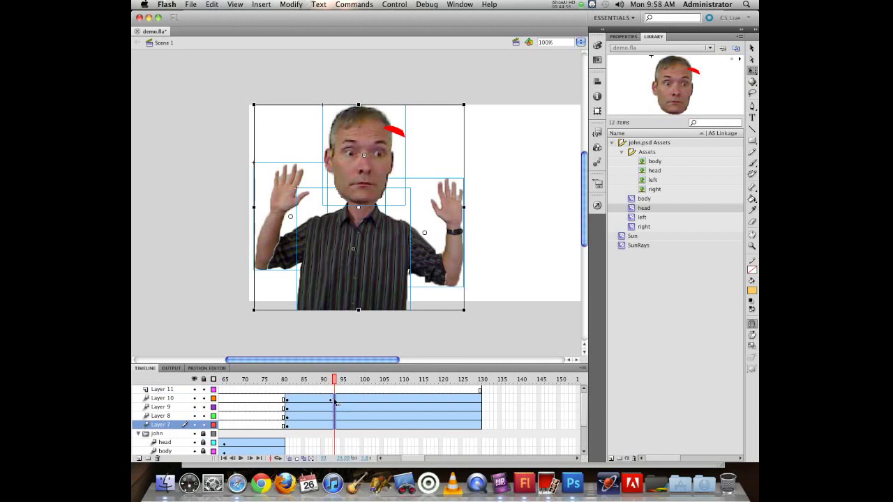
right_click(337, 402)
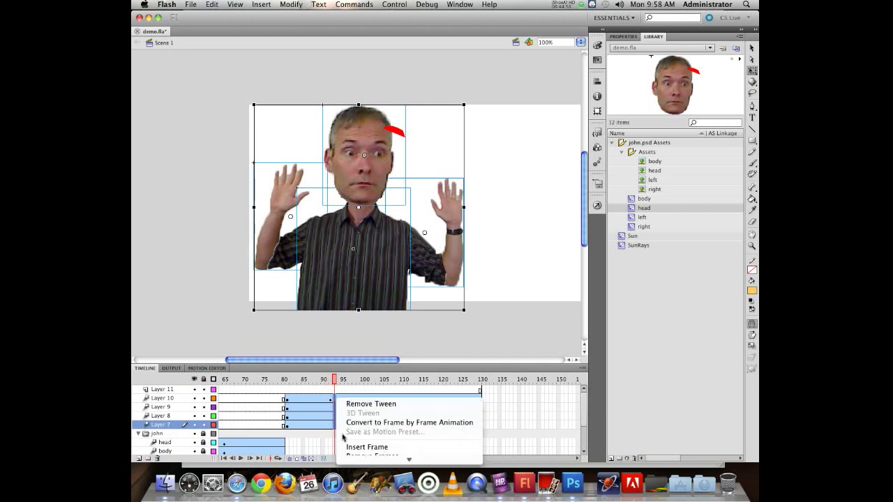
click(325, 400)
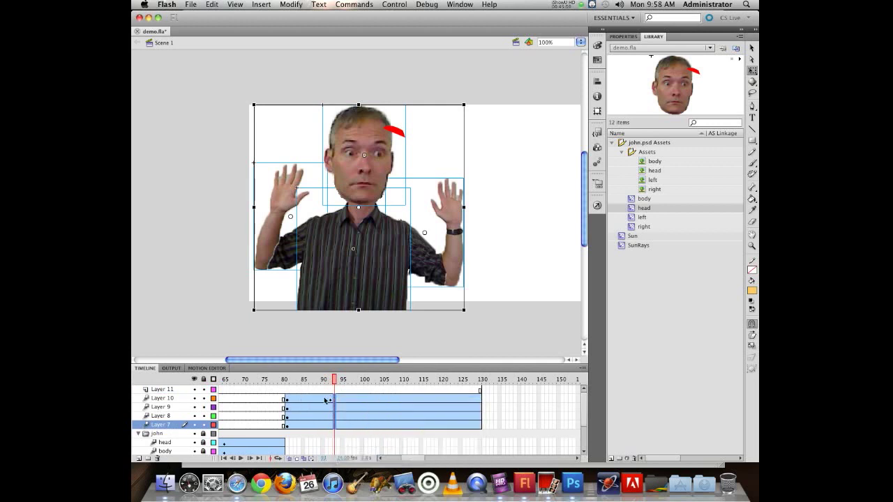
key(F6)
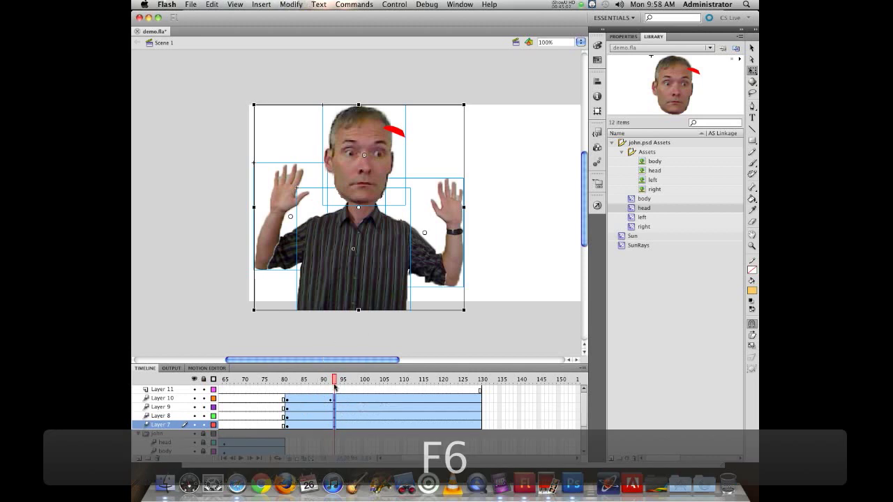
- At frame 98, select all four body parts and move the whole figure horizontally to the right
drag(334, 379, 354, 379)
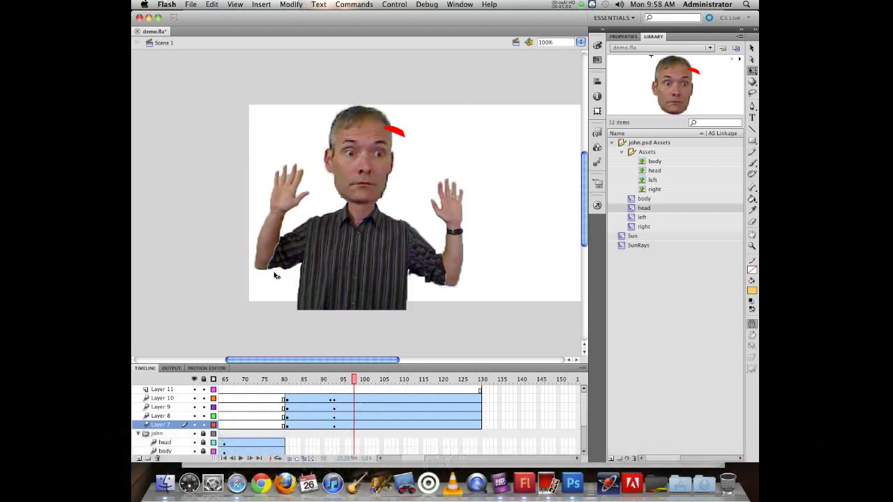
drag(262, 143, 328, 198)
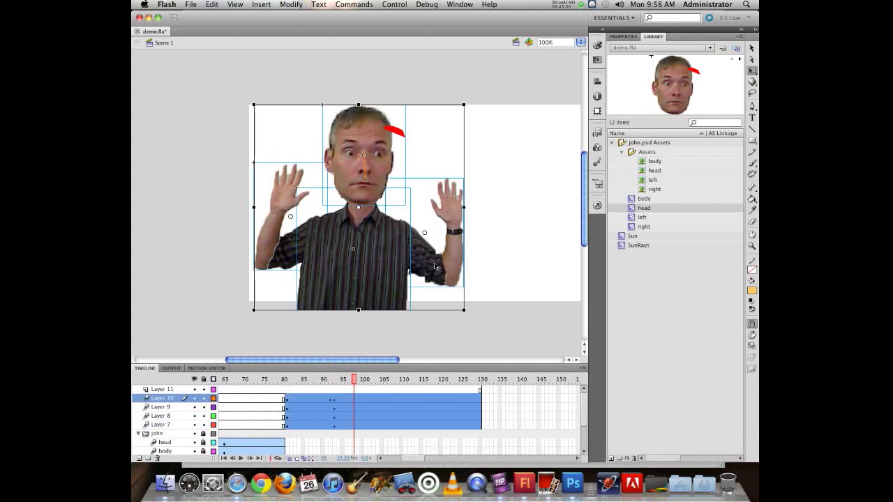
drag(336, 249, 366, 255)
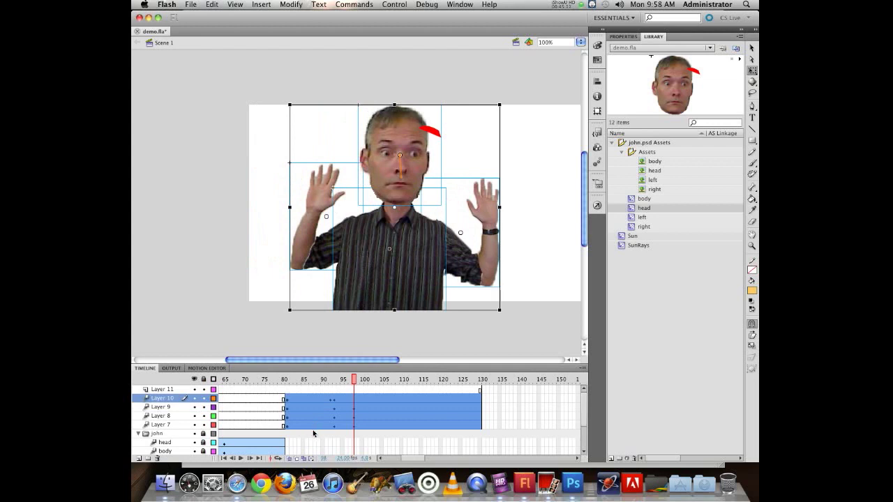
mouse_move(354, 380)
mouse_down()
mouse_move(323, 380)
mouse_move(371, 375)
mouse_move(303, 377)
mouse_move(372, 369)
mouse_move(330, 369)
mouse_move(354, 371)
mouse_up()
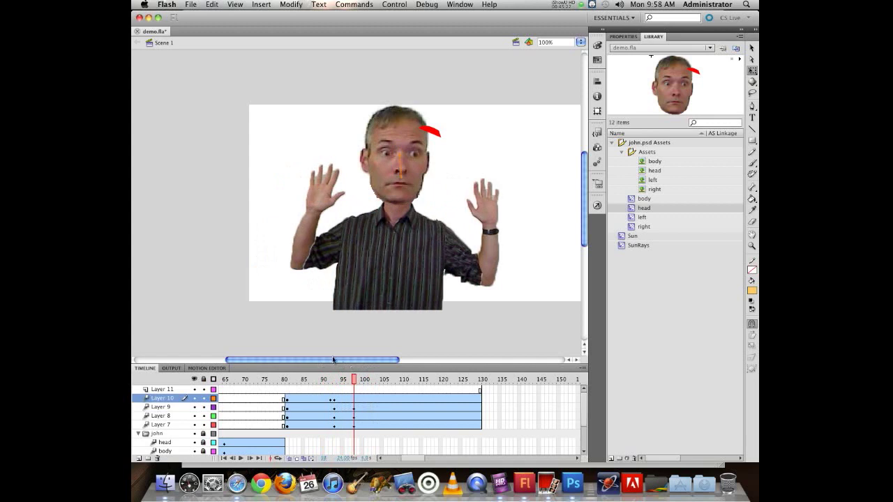
- At frame 81, move the displaced head back onto the figure's neck
click(391, 185)
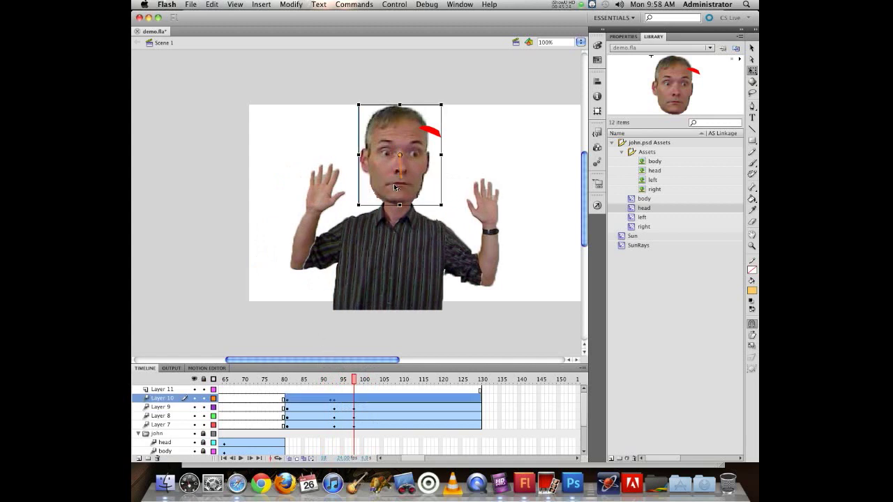
drag(355, 382, 288, 371)
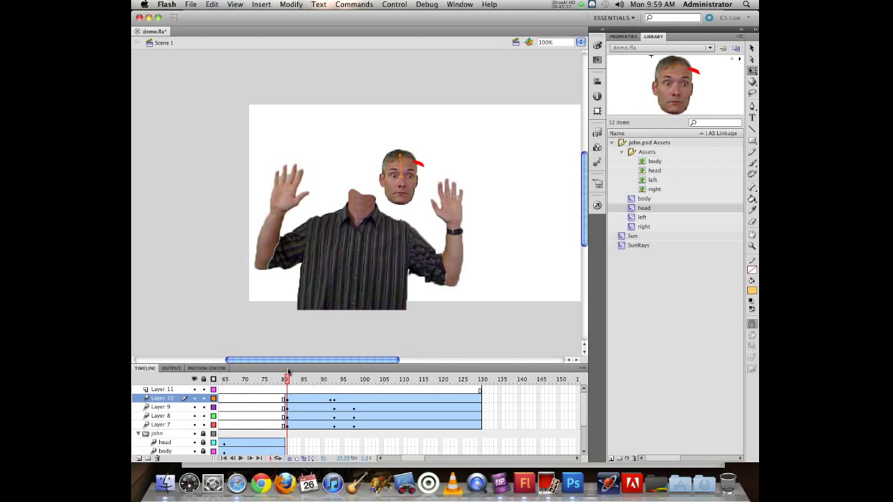
click(405, 192)
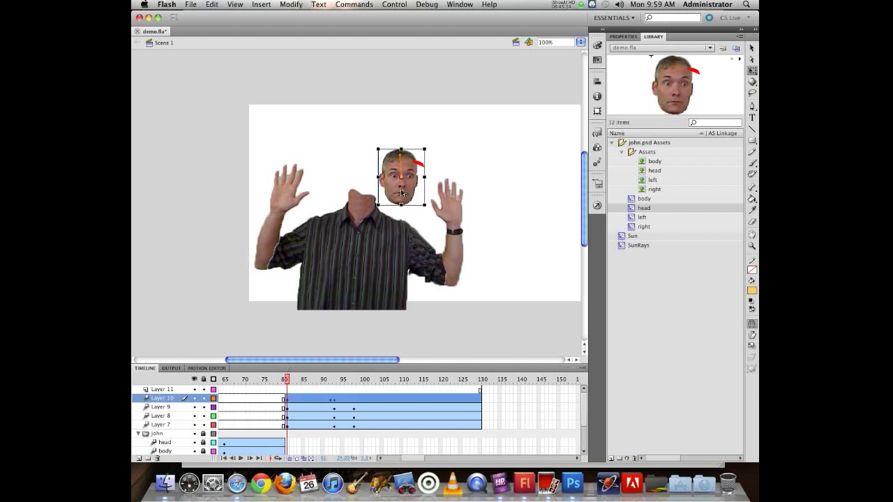
drag(399, 191, 362, 191)
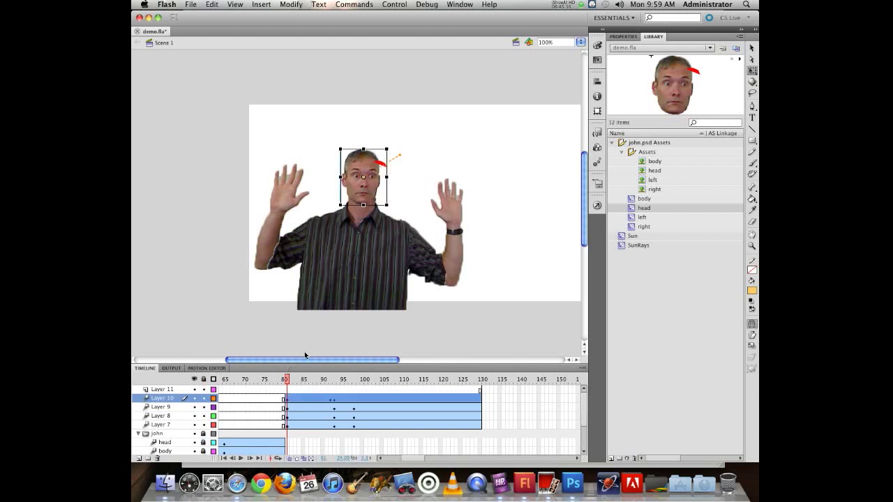
- At frames 92 and 93, move the enlarged head left onto the figure's neck
drag(288, 382, 332, 379)
click(395, 189)
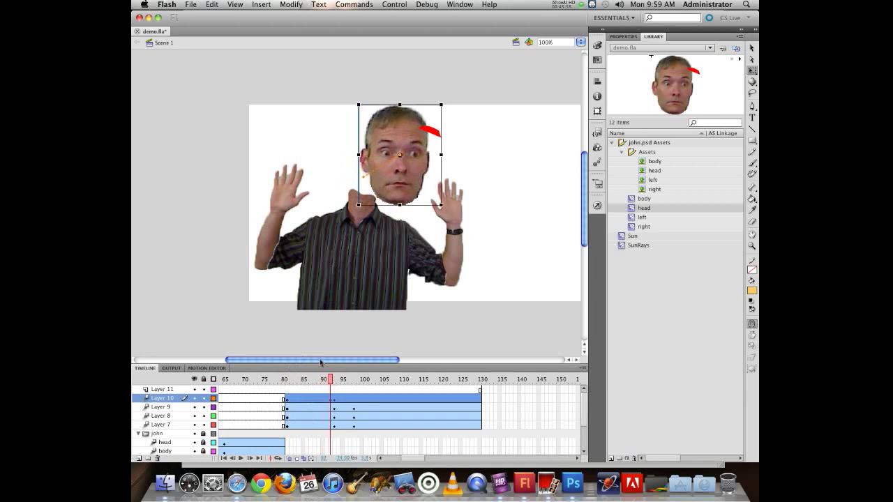
drag(395, 189, 360, 188)
drag(329, 381, 335, 380)
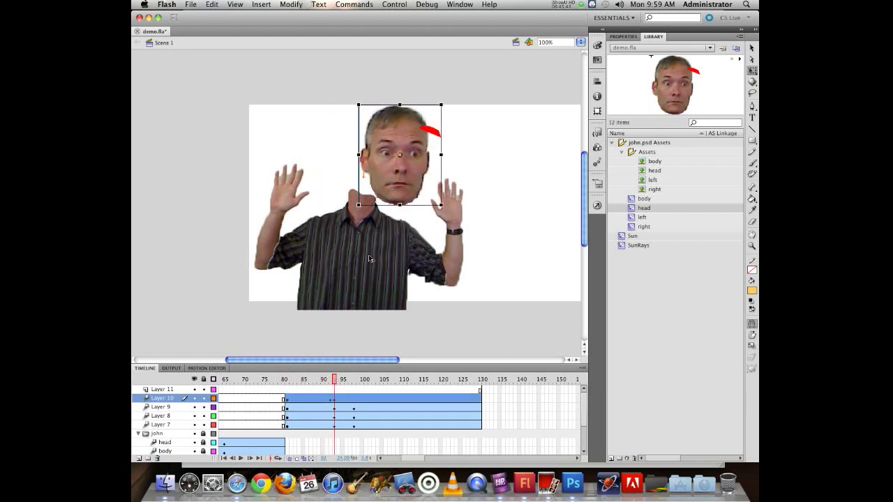
drag(390, 187, 355, 188)
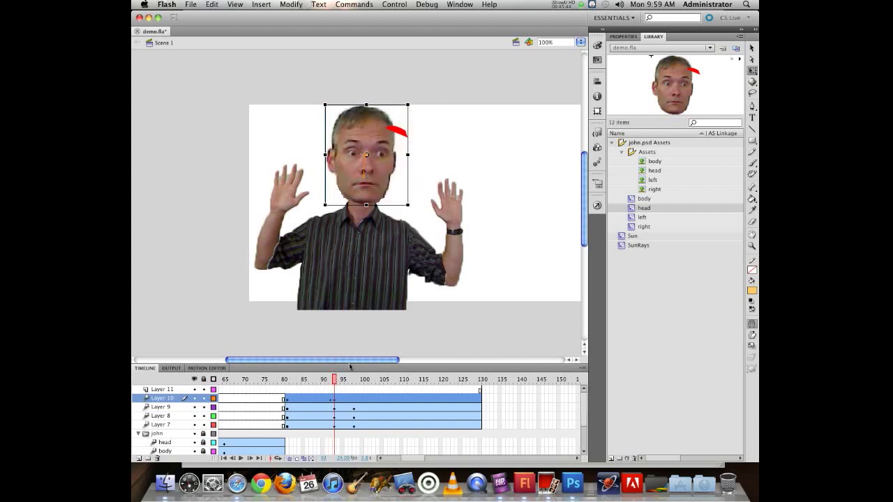
- At frame 98, move the enlarged head right onto the neck of the shifted body
drag(334, 383, 356, 381)
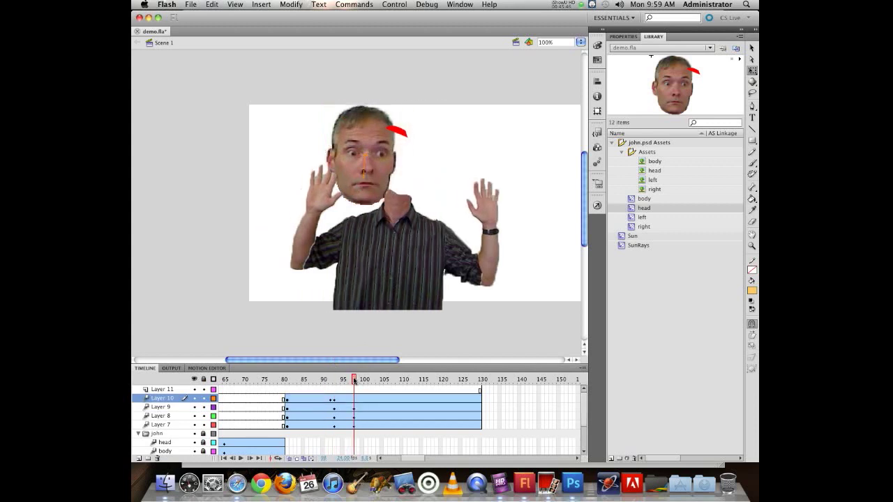
click(352, 155)
drag(351, 176, 382, 176)
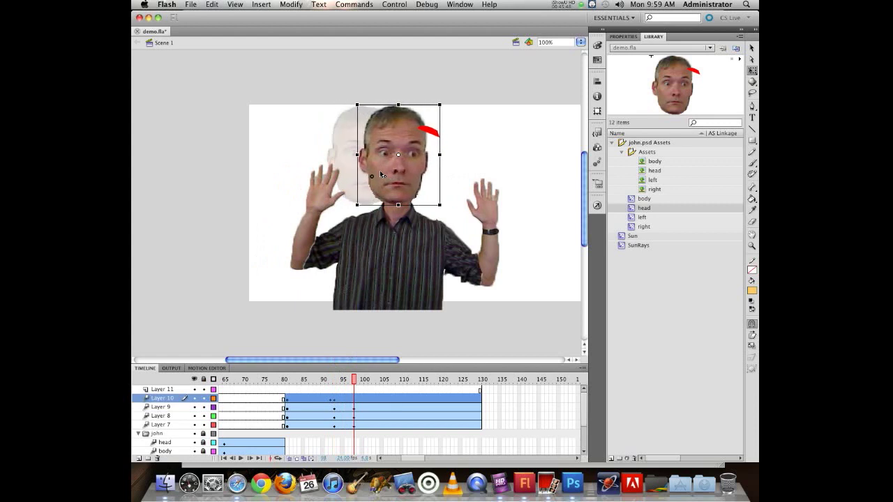
- At frame 97, tilt the enlarged head counterclockwise and nudge it back onto the neck
mouse_move(355, 382)
mouse_down()
mouse_move(292, 382)
mouse_move(371, 373)
mouse_move(349, 379)
mouse_up()
click(331, 106)
click(368, 132)
drag(351, 98, 337, 101)
drag(385, 185, 379, 185)
- At frame 99, rotate the head clockwise so it tilts the opposite way, and shift it slightly right on the neck
drag(350, 378, 358, 379)
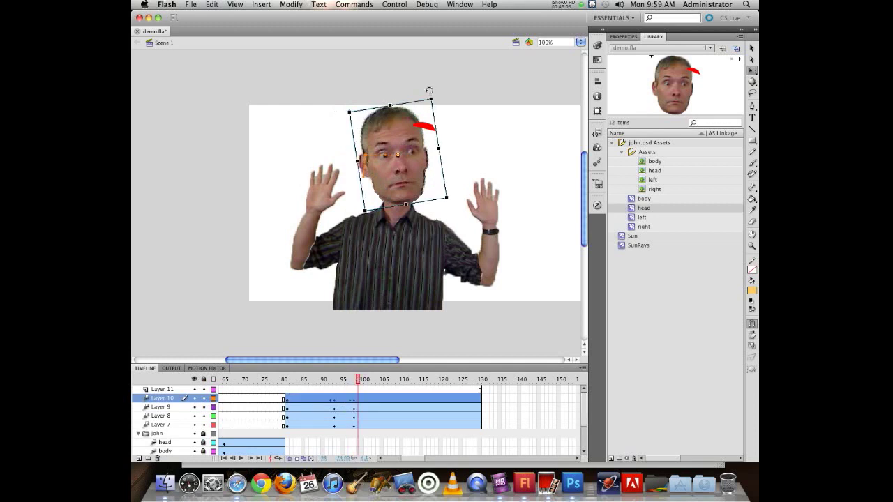
drag(433, 95, 459, 113)
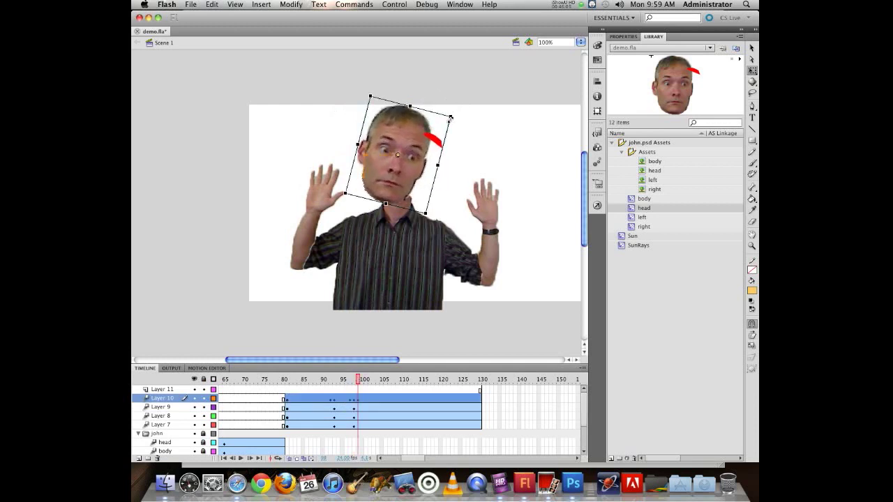
drag(381, 180, 389, 181)
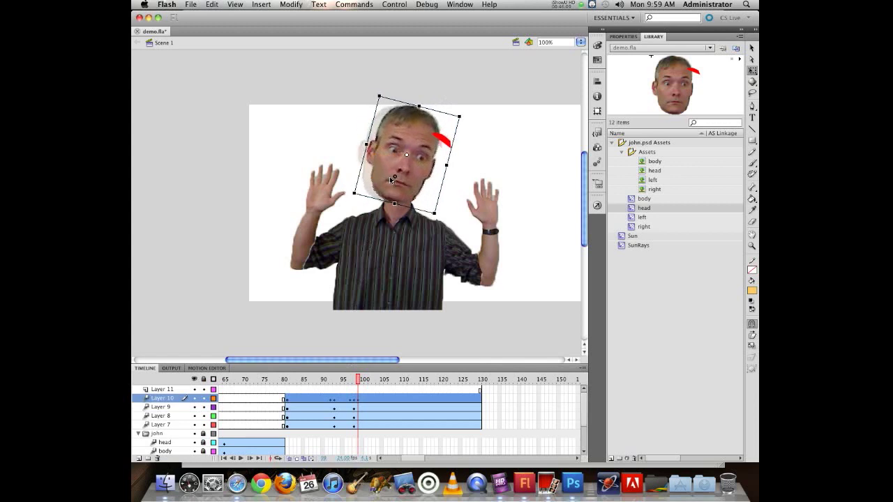
- At frame 100, rotate the head counterclockwise to nearly upright and nudge it left onto the neck
click(362, 379)
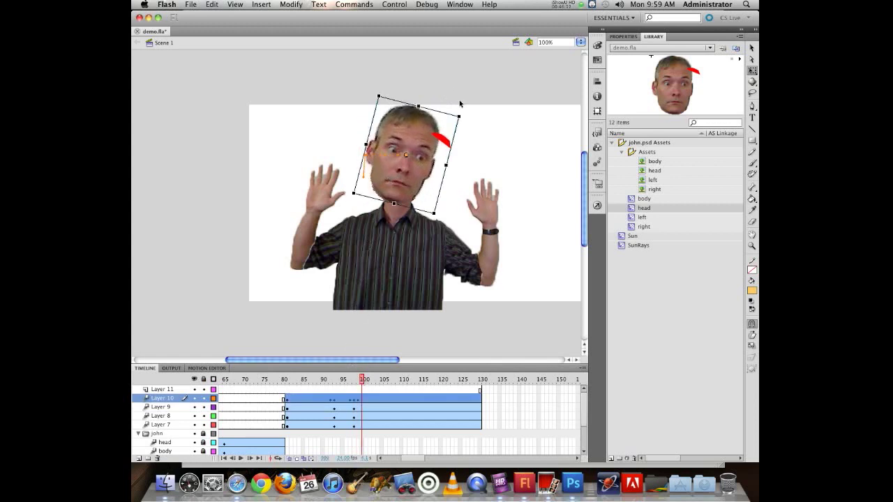
drag(464, 115, 449, 105)
drag(407, 187, 402, 186)
- Play the animation from frame 81 and scrub back to frame 98 to review the head wobble
drag(362, 378, 287, 356)
key(Return)
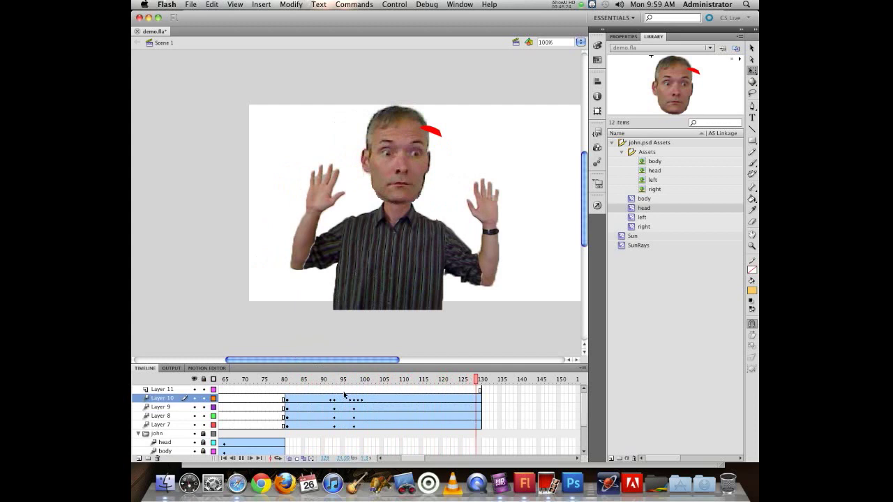
drag(353, 386, 409, 378)
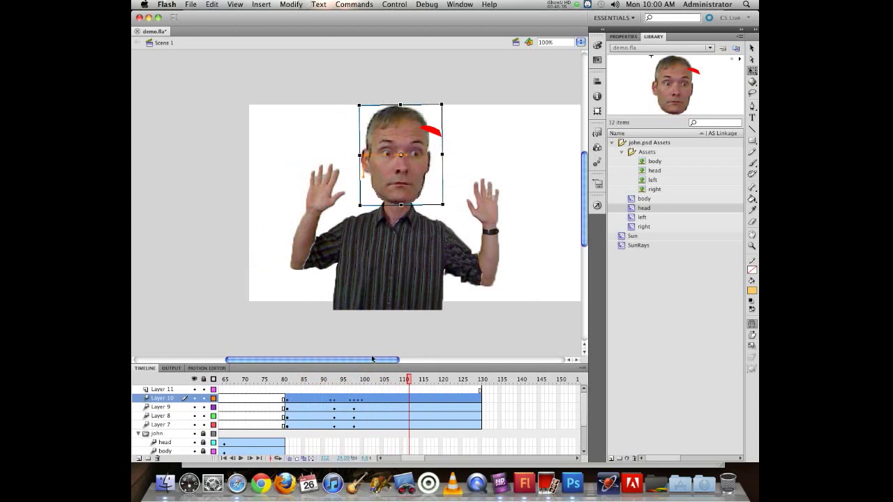
drag(408, 381, 409, 359)
drag(386, 388, 355, 369)
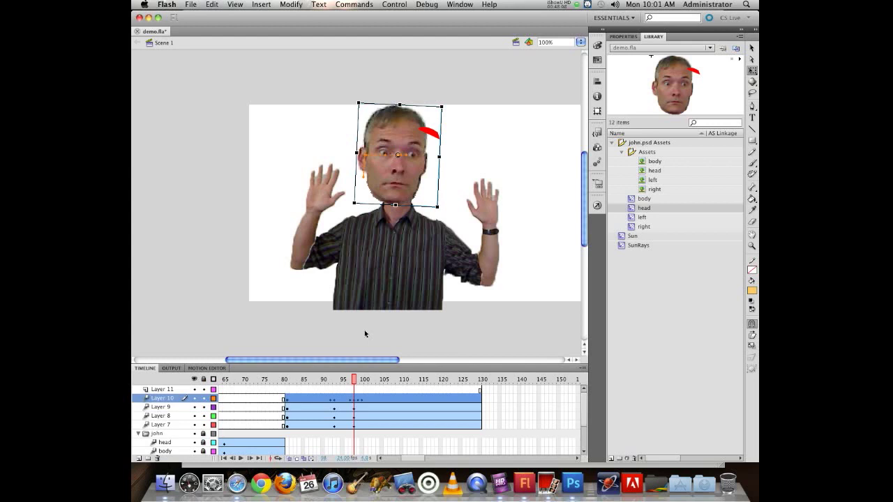
click(355, 382)
key(Return)
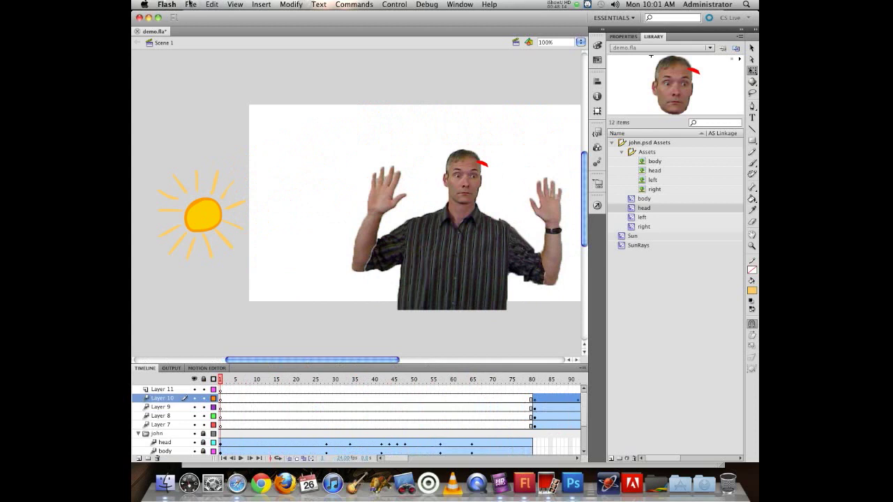
click(166, 4)
mouse_move(190, 4)
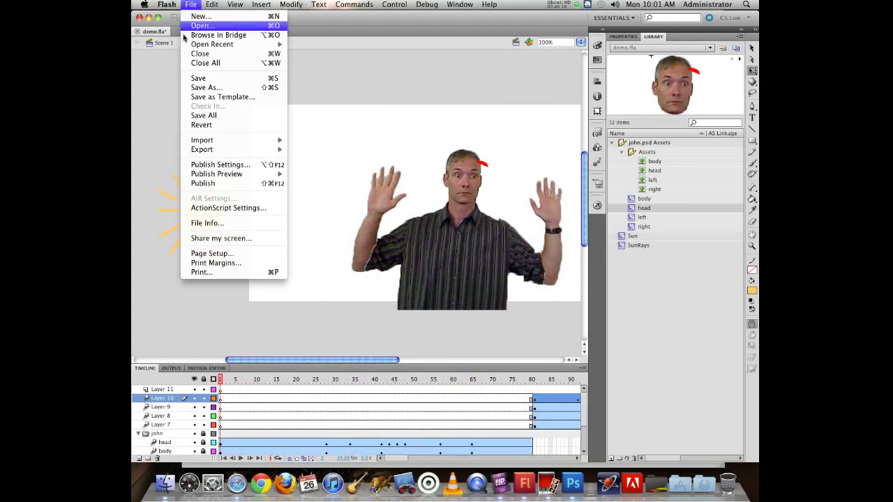
mouse_move(200, 143)
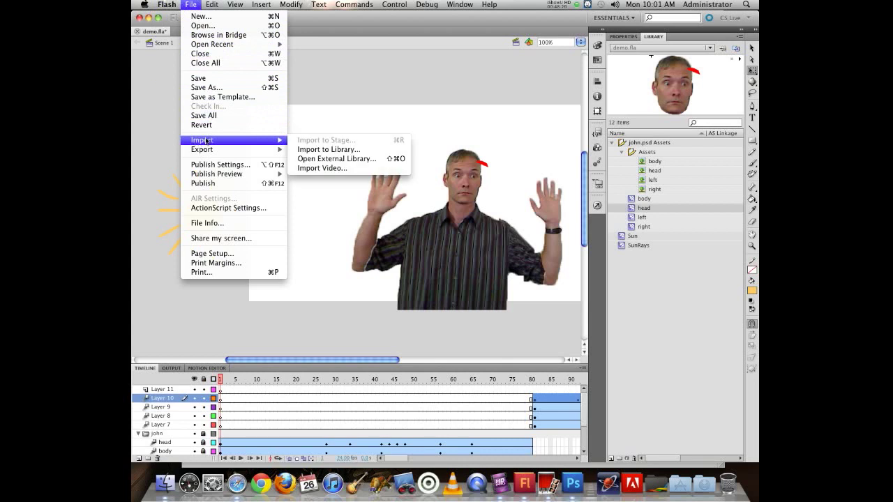
click(209, 141)
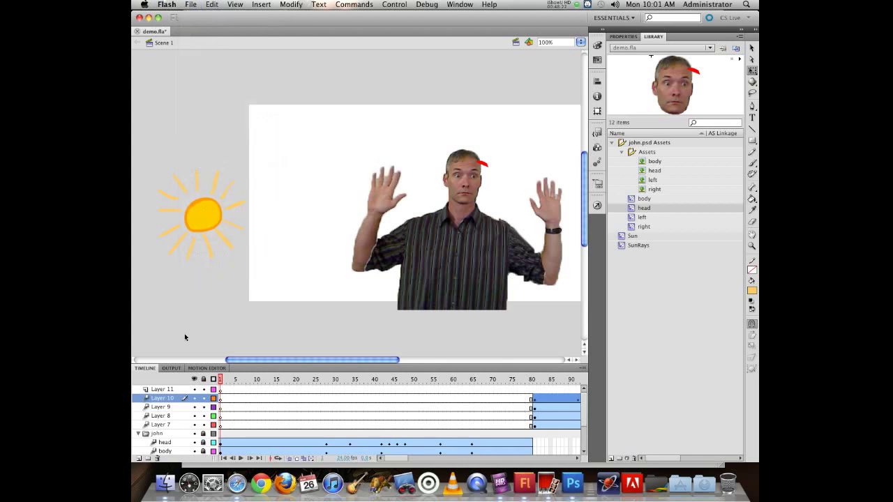
click(187, 4)
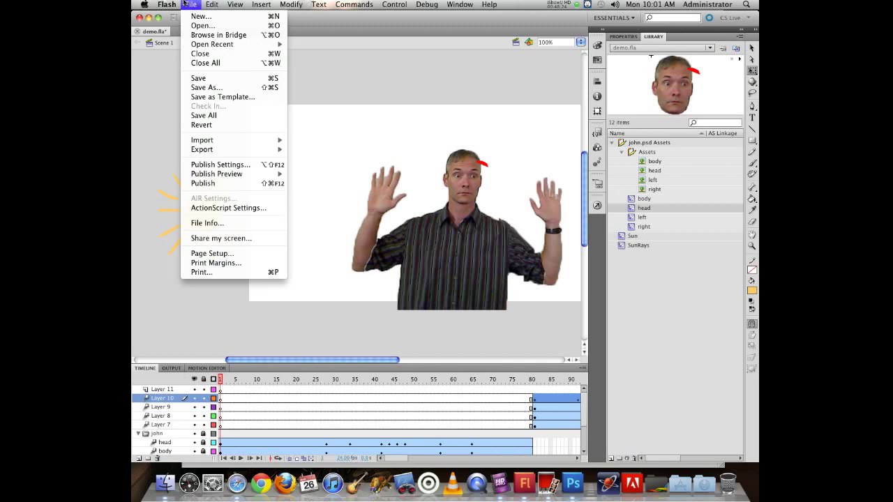
- Select Layer 11 and import the sound file didntdoit.wav into the library
mouse_move(225, 143)
click(161, 396)
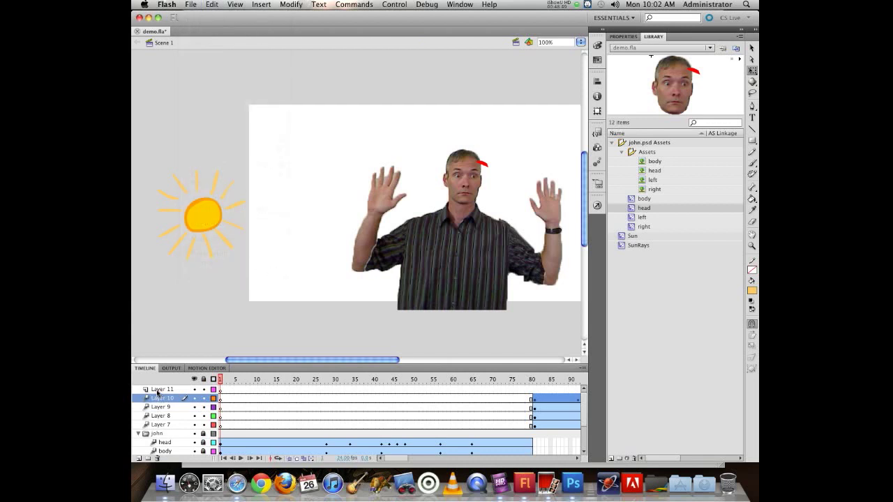
click(160, 390)
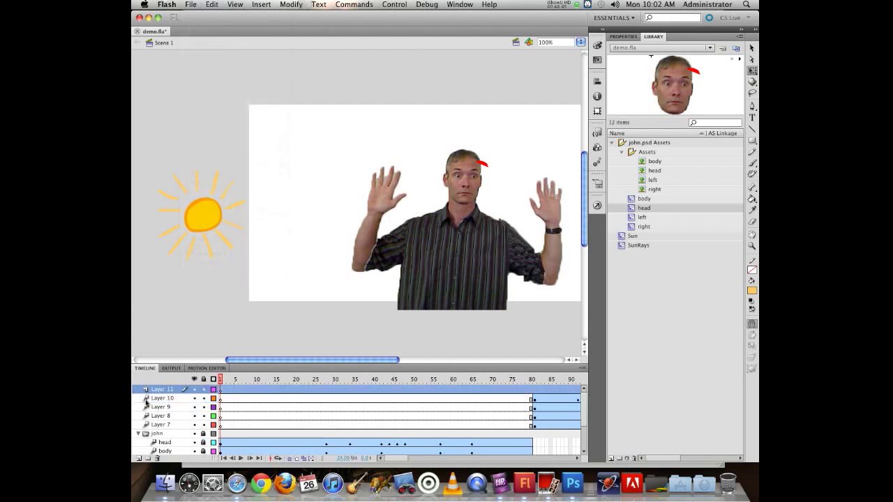
click(192, 5)
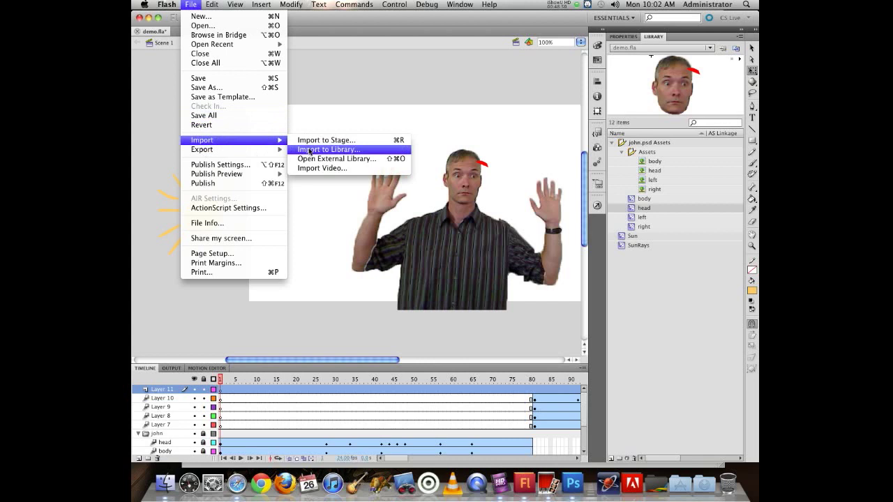
click(308, 150)
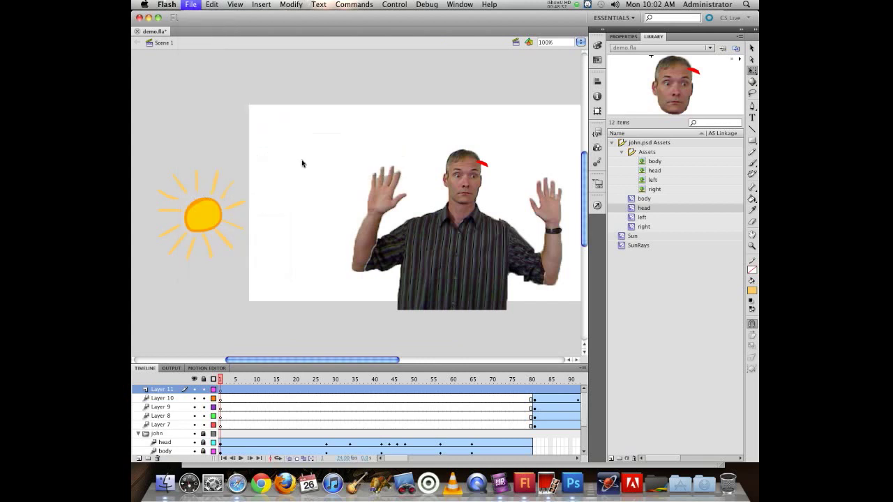
click(406, 147)
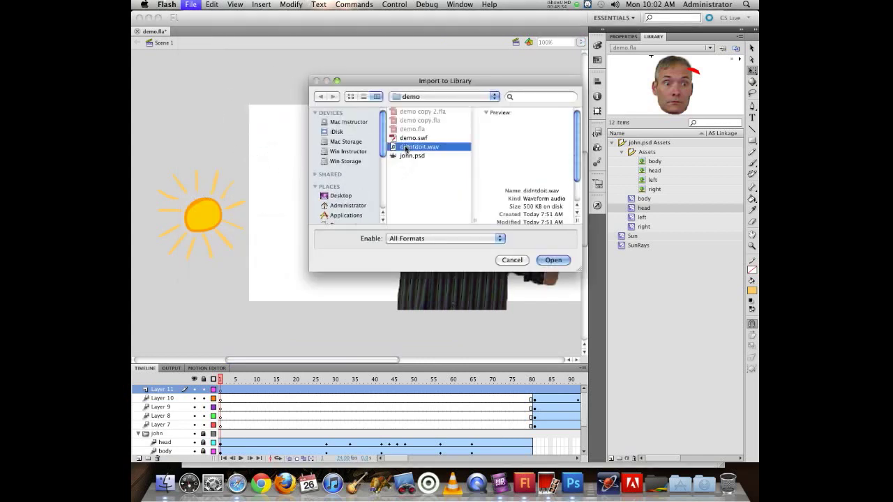
click(551, 261)
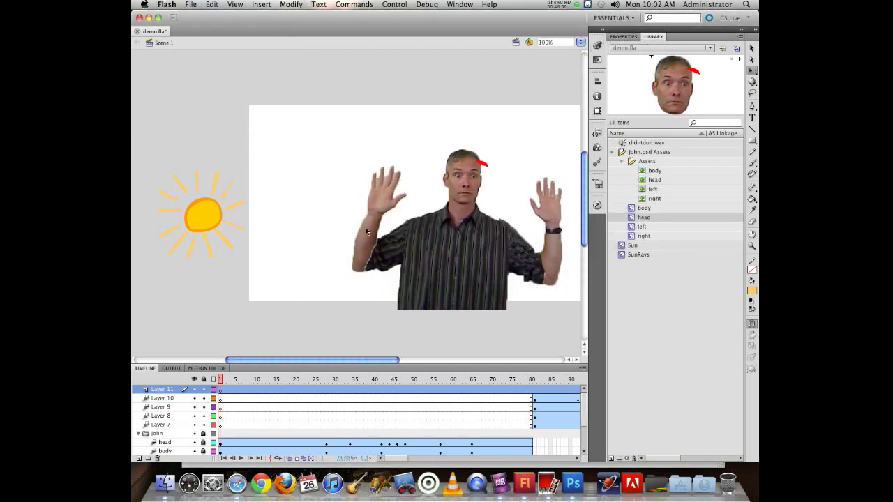
- Assign the didntdoit.wav sound to the first frame of Layer 11
click(623, 37)
click(653, 36)
click(645, 144)
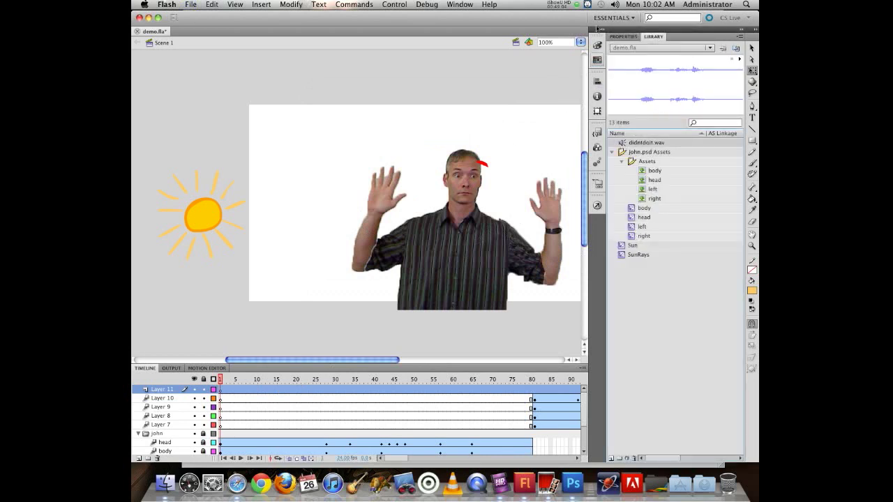
click(625, 37)
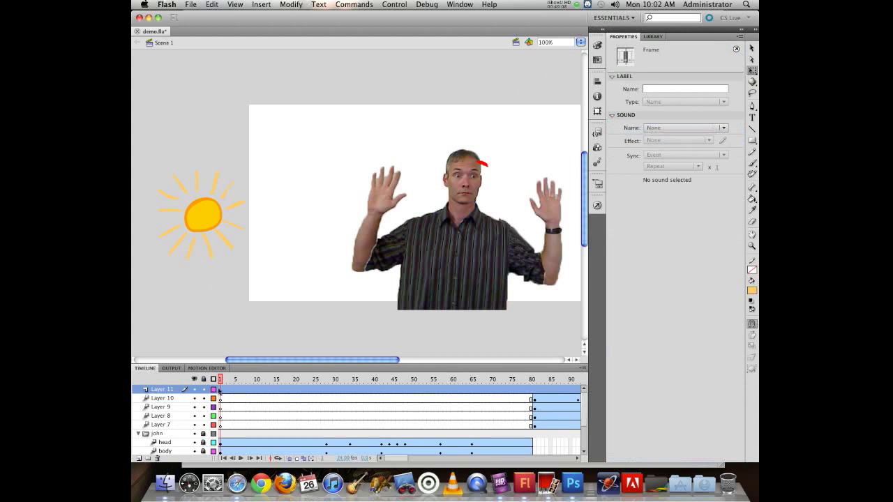
click(222, 391)
click(666, 128)
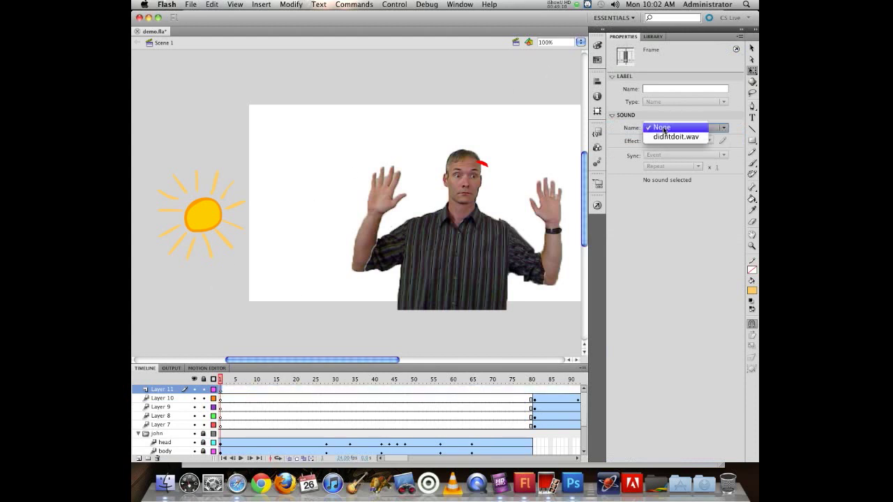
click(663, 138)
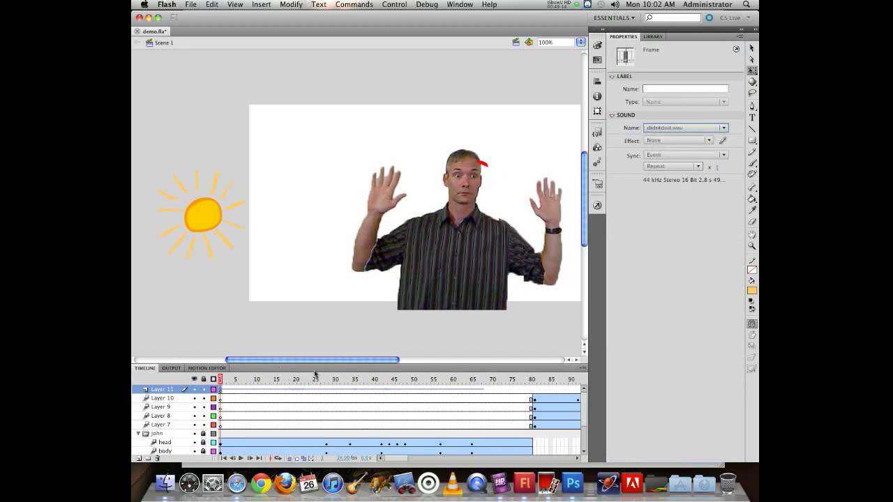
- Play the timeline with the added sound and return the playhead to frame 1
key(Return)
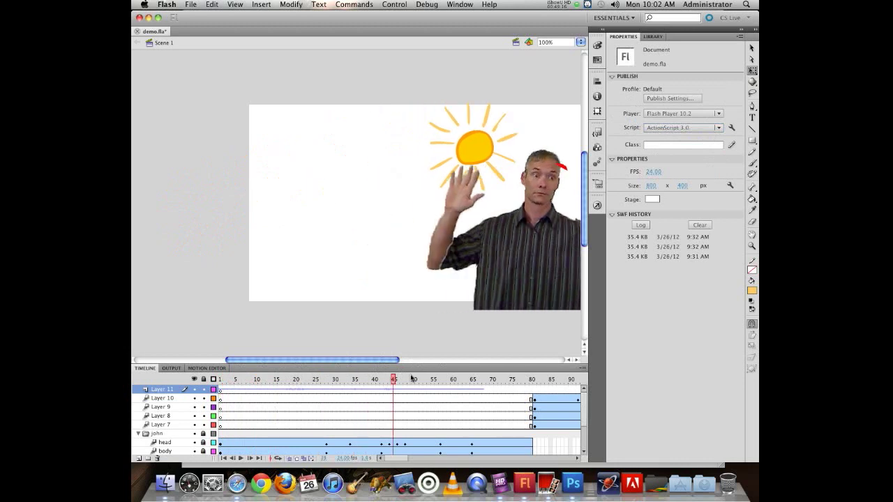
drag(430, 363, 147, 369)
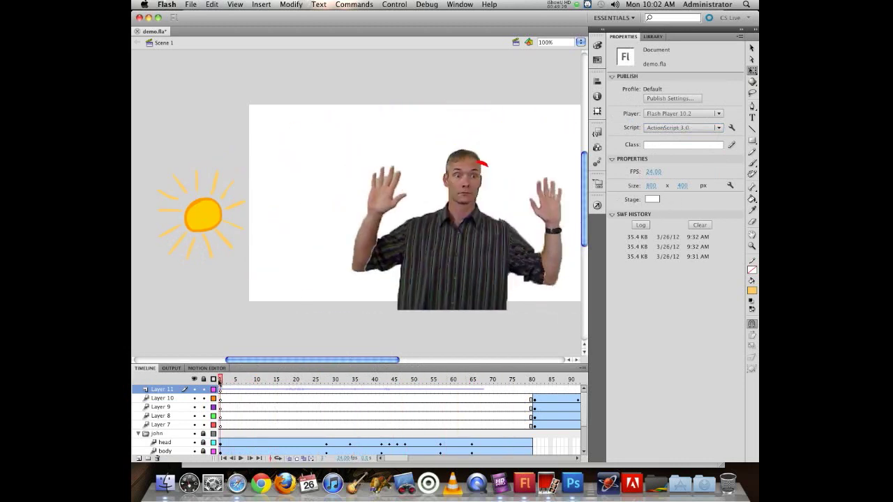
mouse_move(219, 381)
mouse_down()
mouse_move(328, 380)
mouse_move(219, 380)
mouse_up()
- Change the sync mode of the sound on the first frame of Layer 11
click(219, 390)
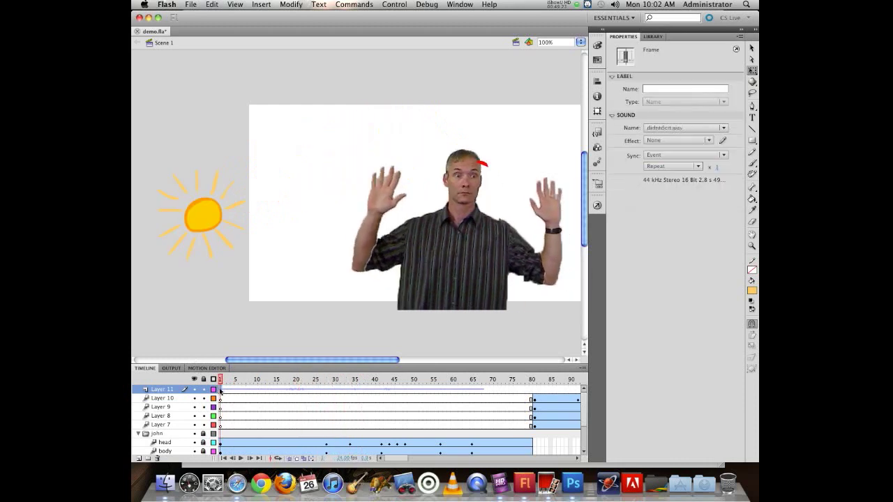
click(655, 155)
click(653, 182)
- Scrub the playhead through the opening frames to check the sound against the animation
mouse_move(222, 380)
mouse_down()
mouse_move(438, 380)
mouse_move(226, 385)
mouse_up()
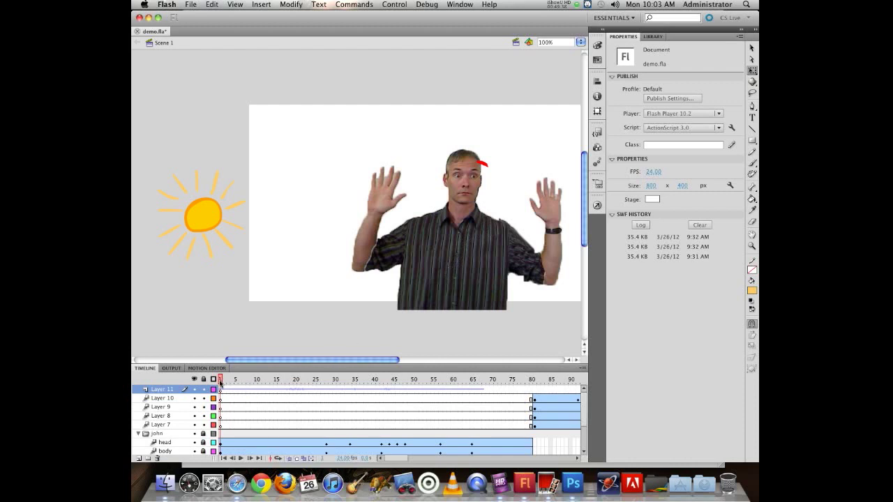
mouse_move(221, 381)
mouse_down()
mouse_move(353, 376)
mouse_move(408, 364)
mouse_move(222, 377)
mouse_move(444, 375)
mouse_move(236, 375)
mouse_up()
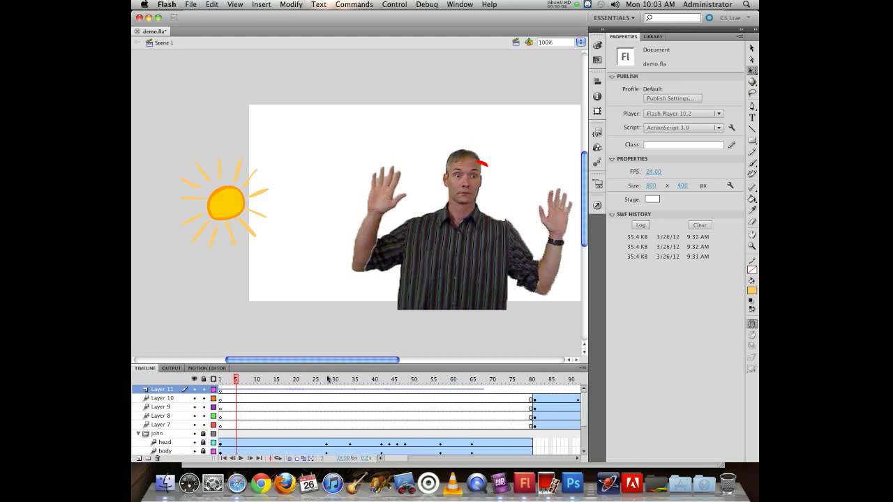
drag(242, 381, 207, 378)
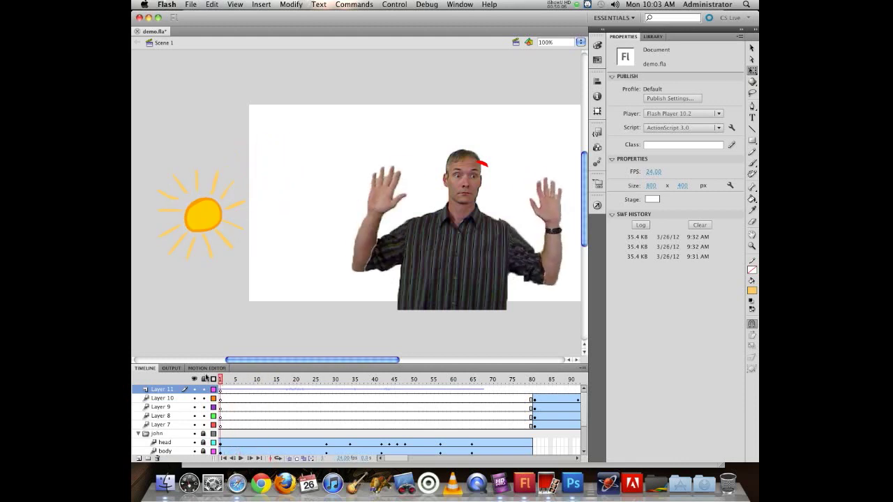
- Test the movie with its sound, close the test window, and preview the didntdoit.wav sound in the library
key(super+Return)
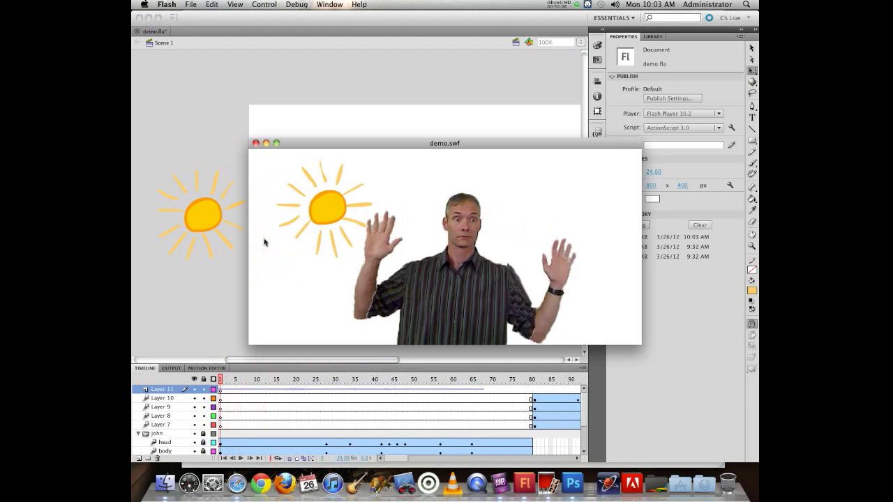
click(256, 143)
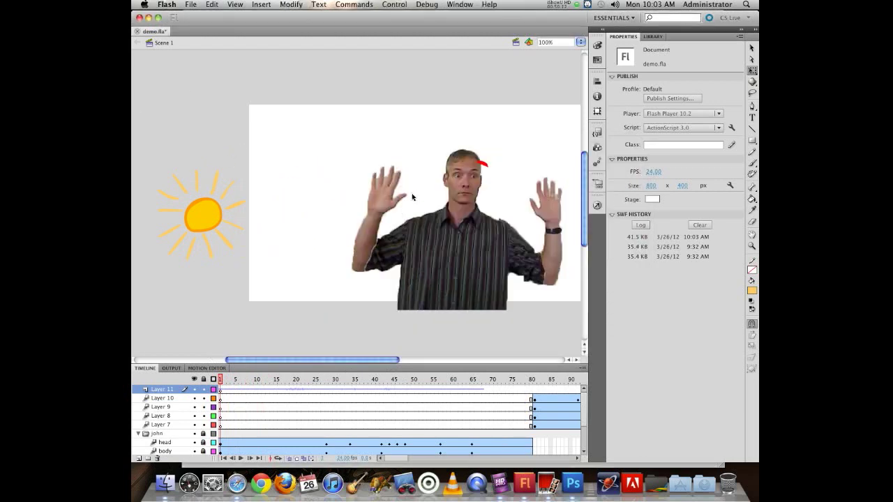
click(653, 37)
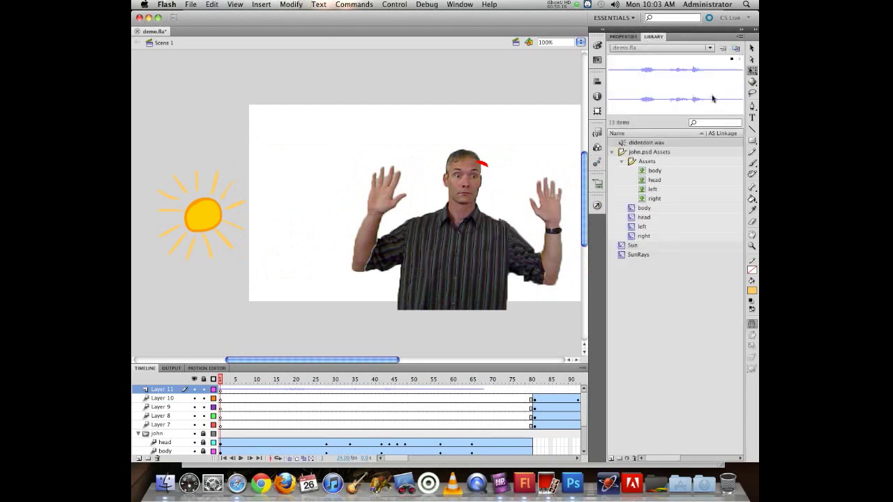
click(732, 59)
- In the publish settings, set the audio stream to MP3 at 160 kbps and turn off the stereo-to-mono conversion
click(190, 4)
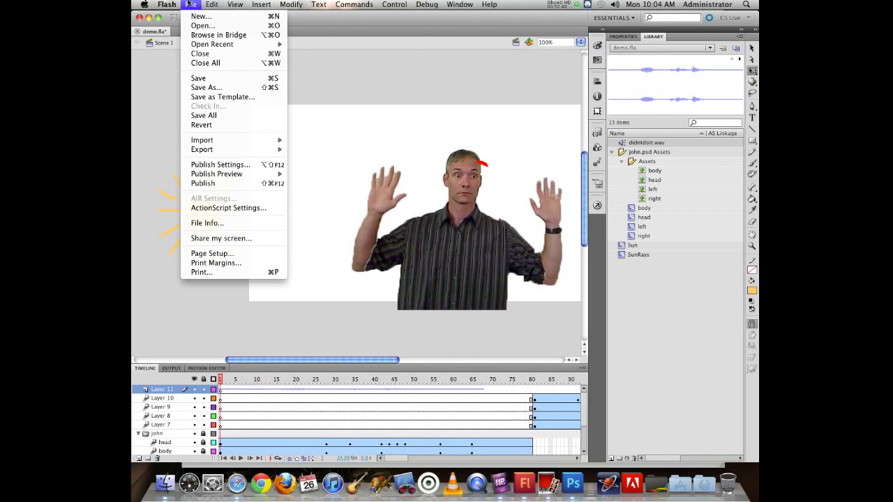
click(220, 165)
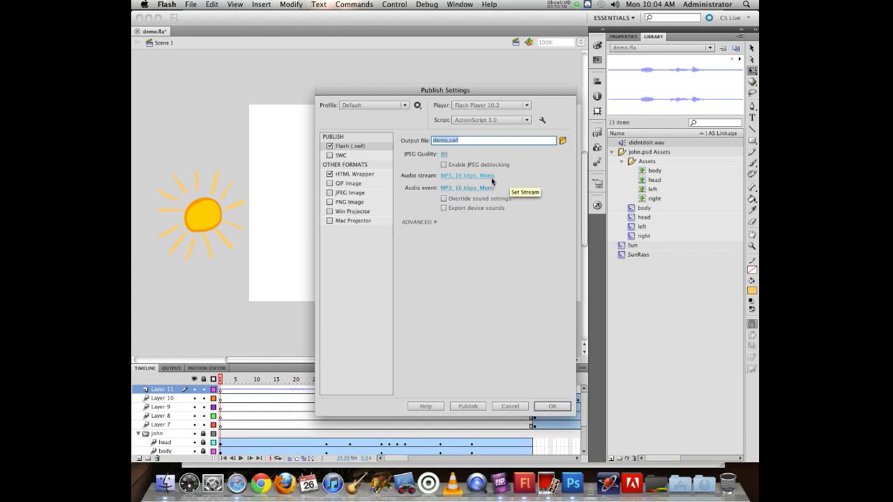
click(451, 179)
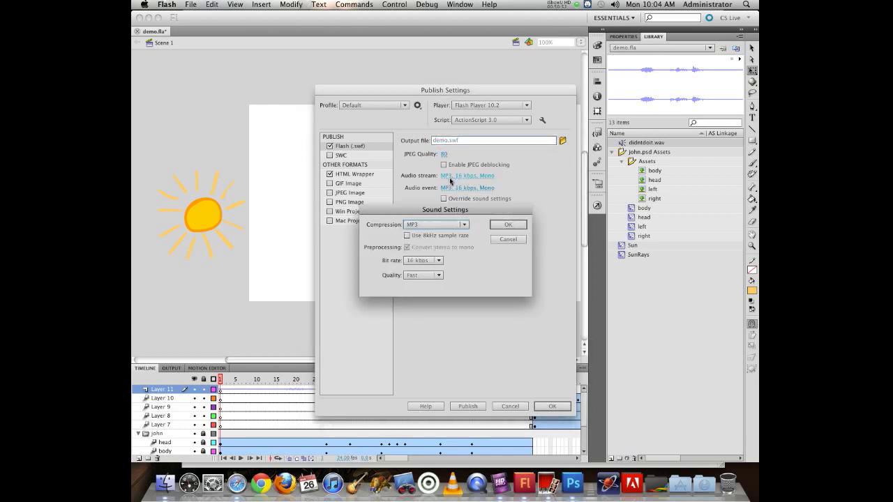
click(416, 260)
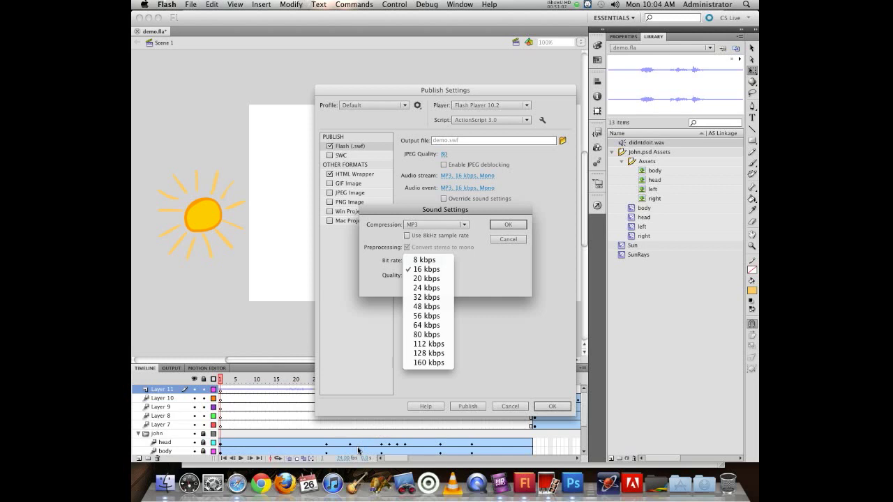
click(430, 363)
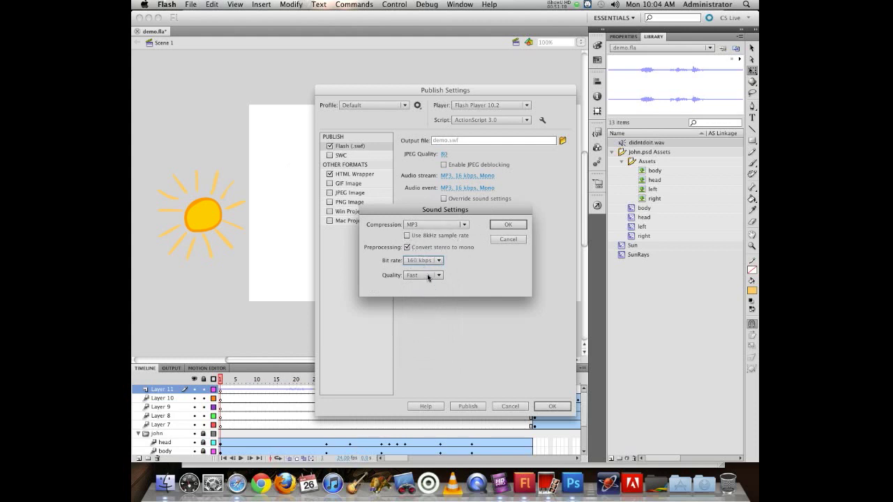
click(422, 248)
click(495, 226)
- Set the audio event bit rate to 160 kbps and apply the publish settings
click(457, 188)
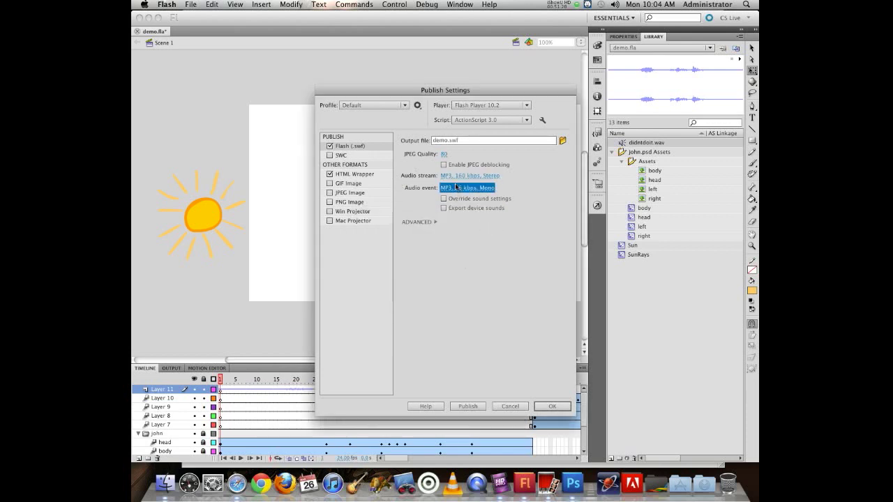
click(425, 260)
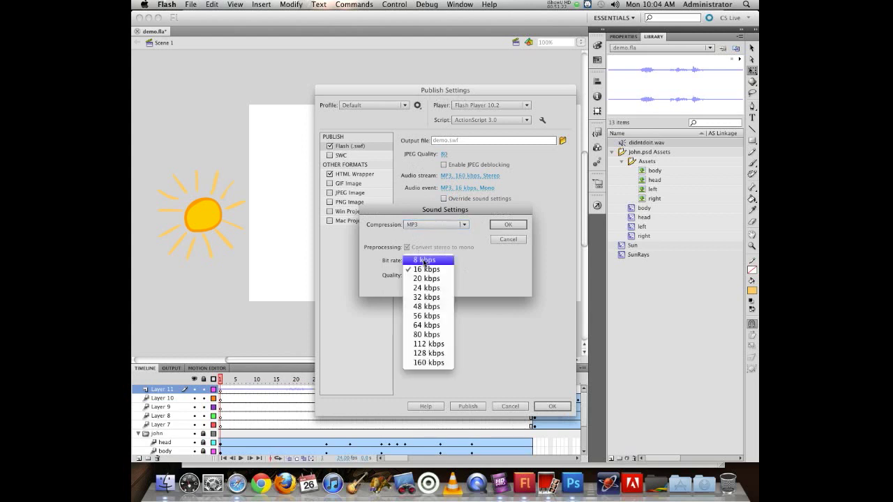
click(431, 362)
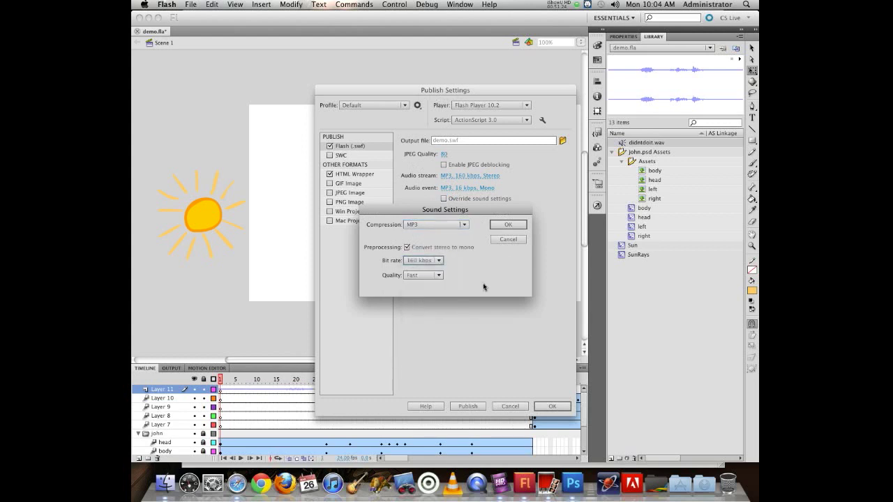
click(508, 224)
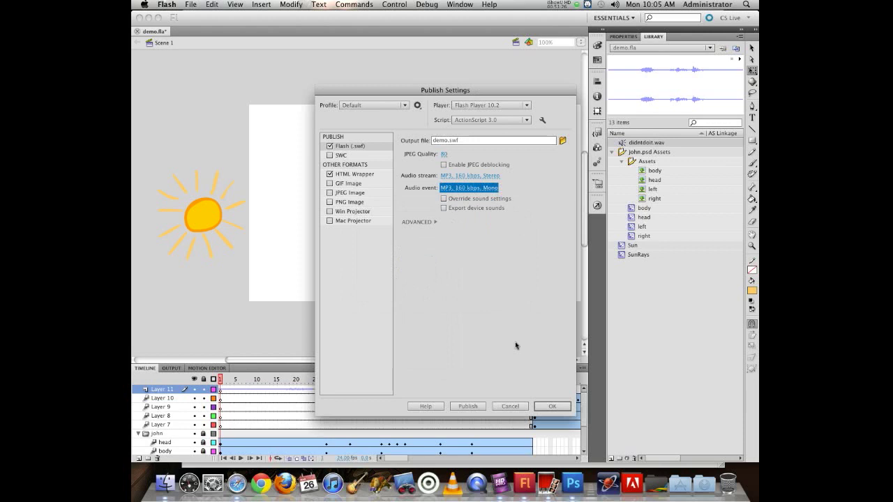
click(551, 406)
- Test the movie to hear the sound with the new audio settings, and close the test window
key(super+Return)
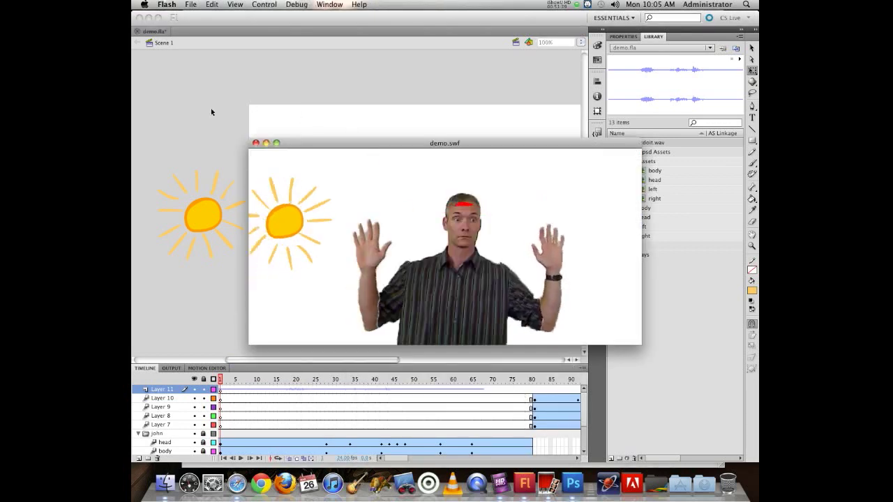
click(256, 143)
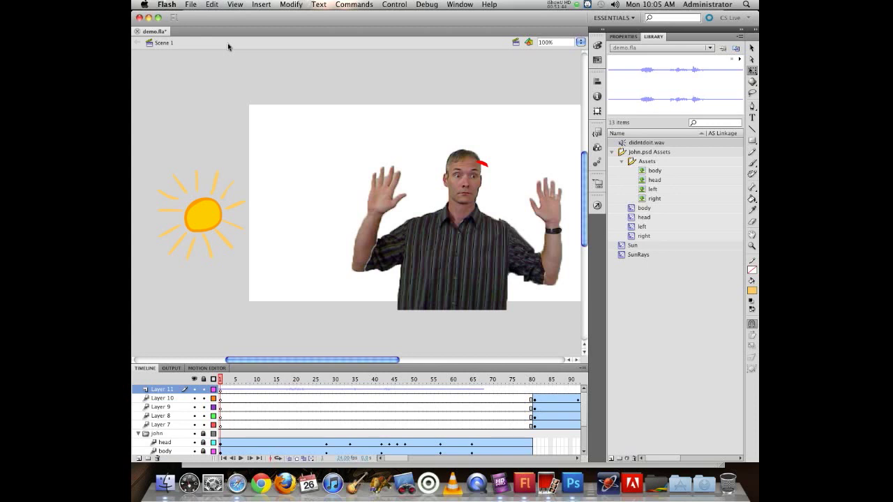
- Reopen the publish settings for demo.swf
click(195, 4)
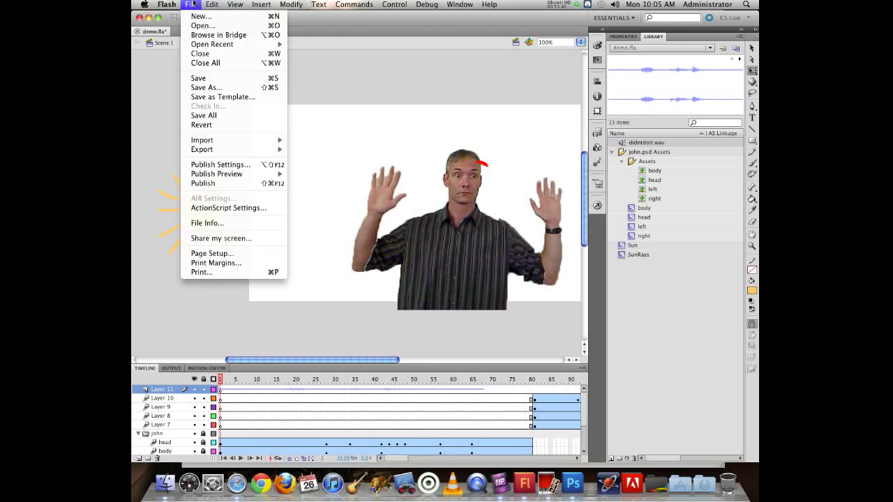
click(223, 166)
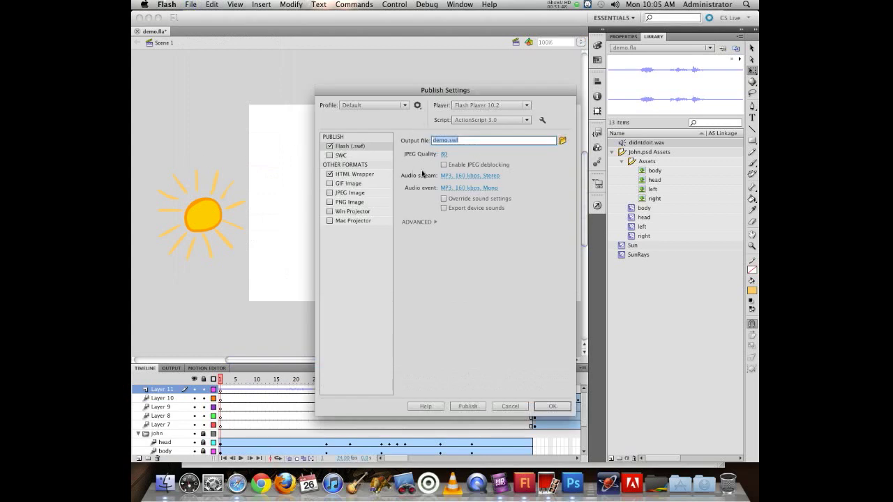